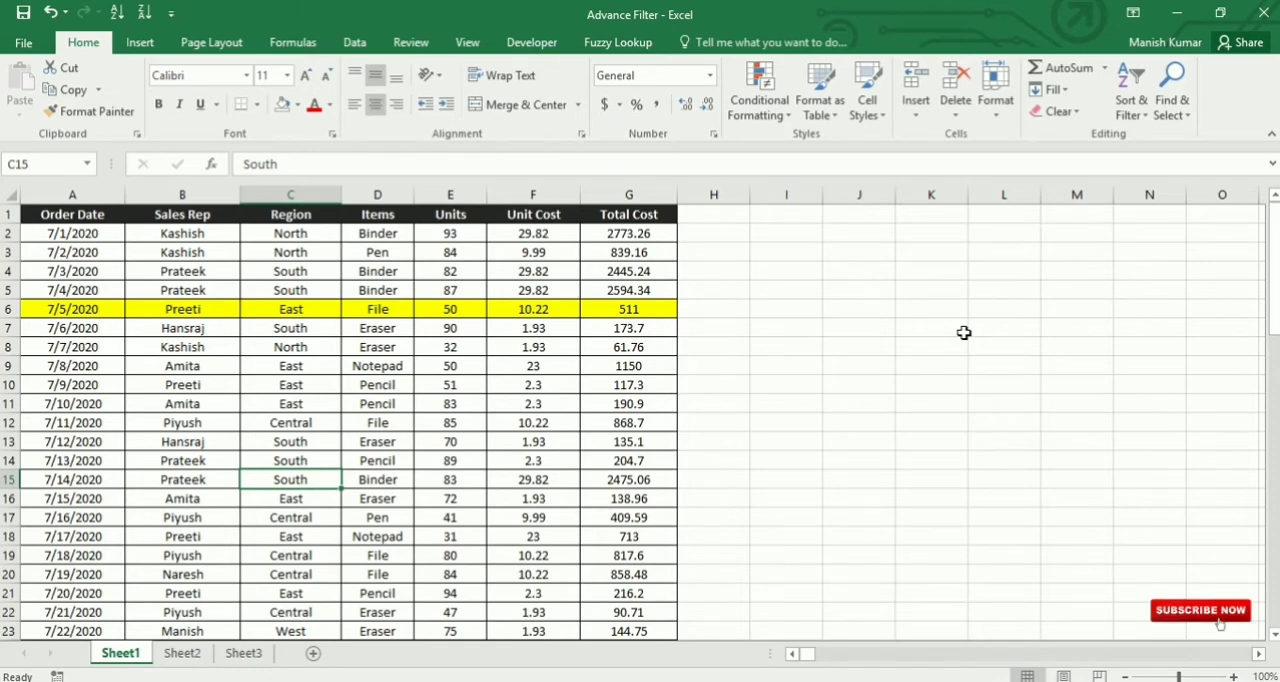
Step: Review the sales table on Sheet1, highlighting its Order Date, Sales Rep and Units columns, and locate the sorting commands
left_click_drag(72, 252, 596, 515)
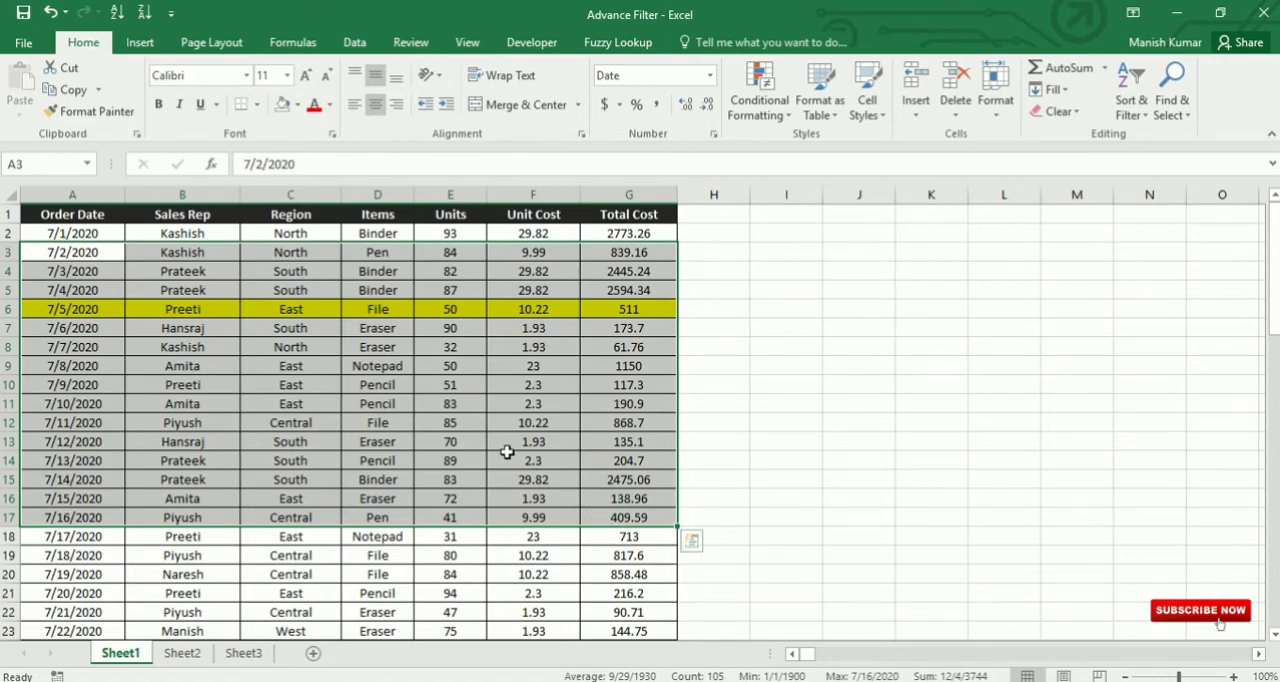
left_click(405, 382)
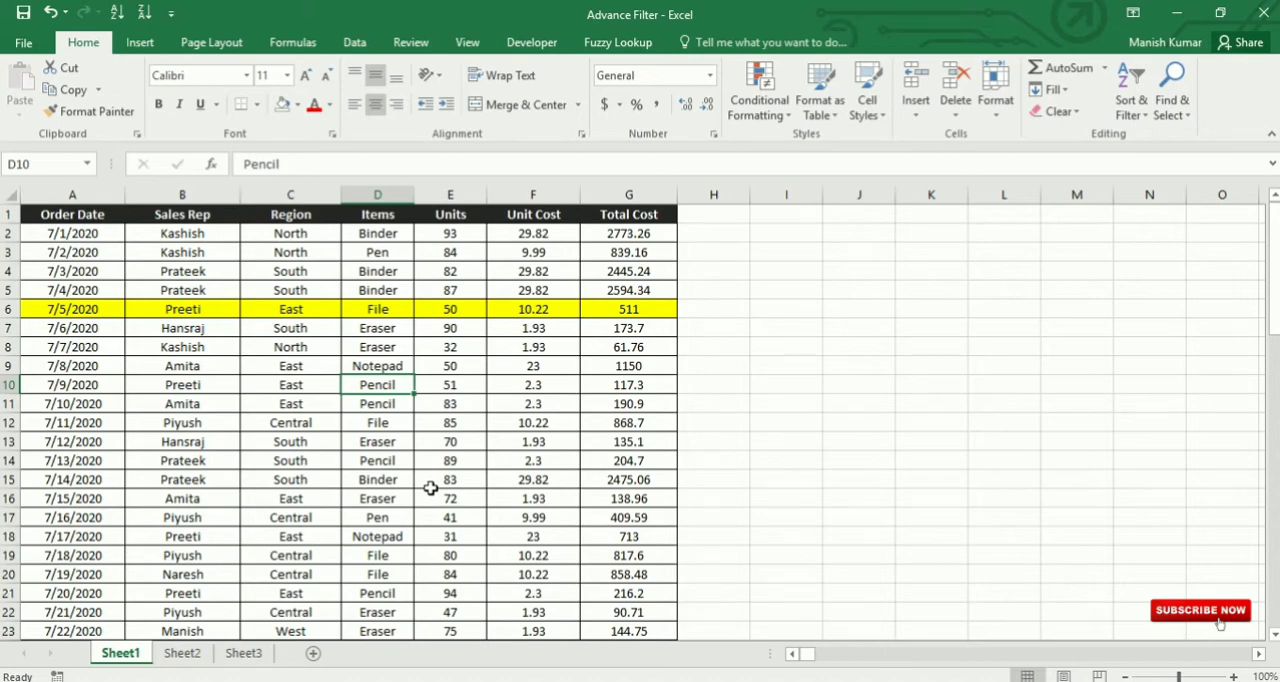
left_click(84, 226)
key("ctrl+shift+Down")
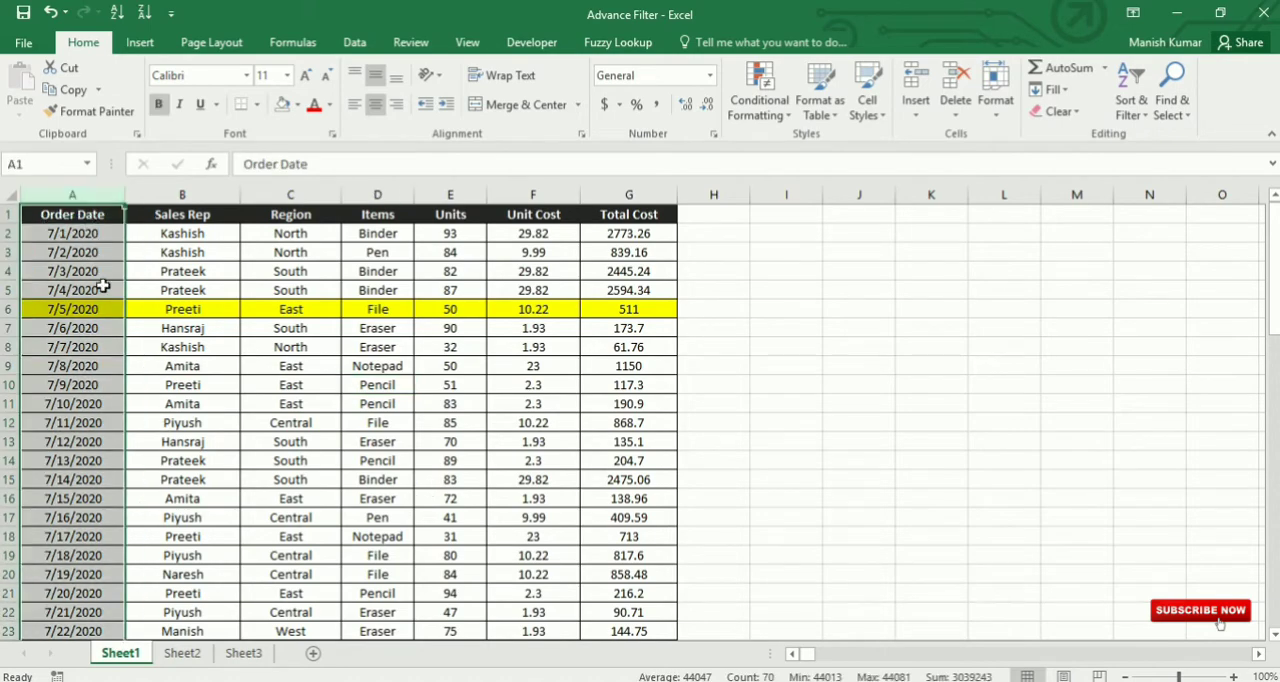
left_click(181, 212)
key("ctrl+shift+Down")
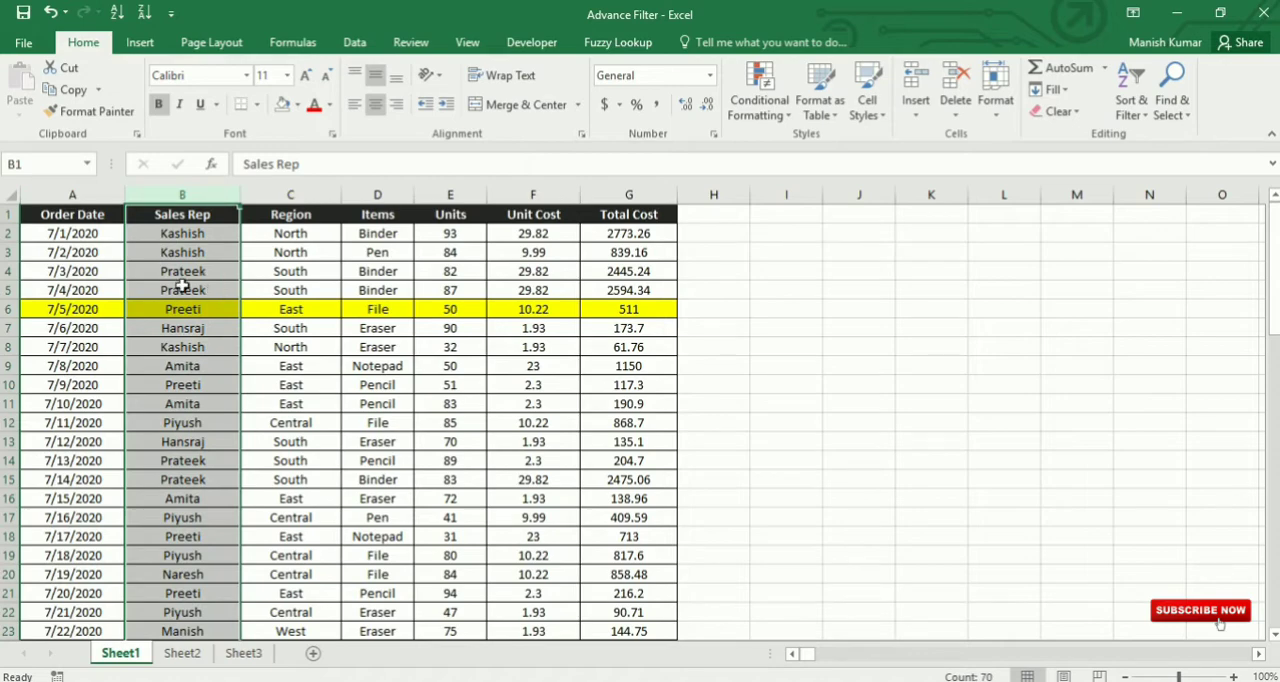
left_click(445, 212)
key("ctrl+shift+Down")
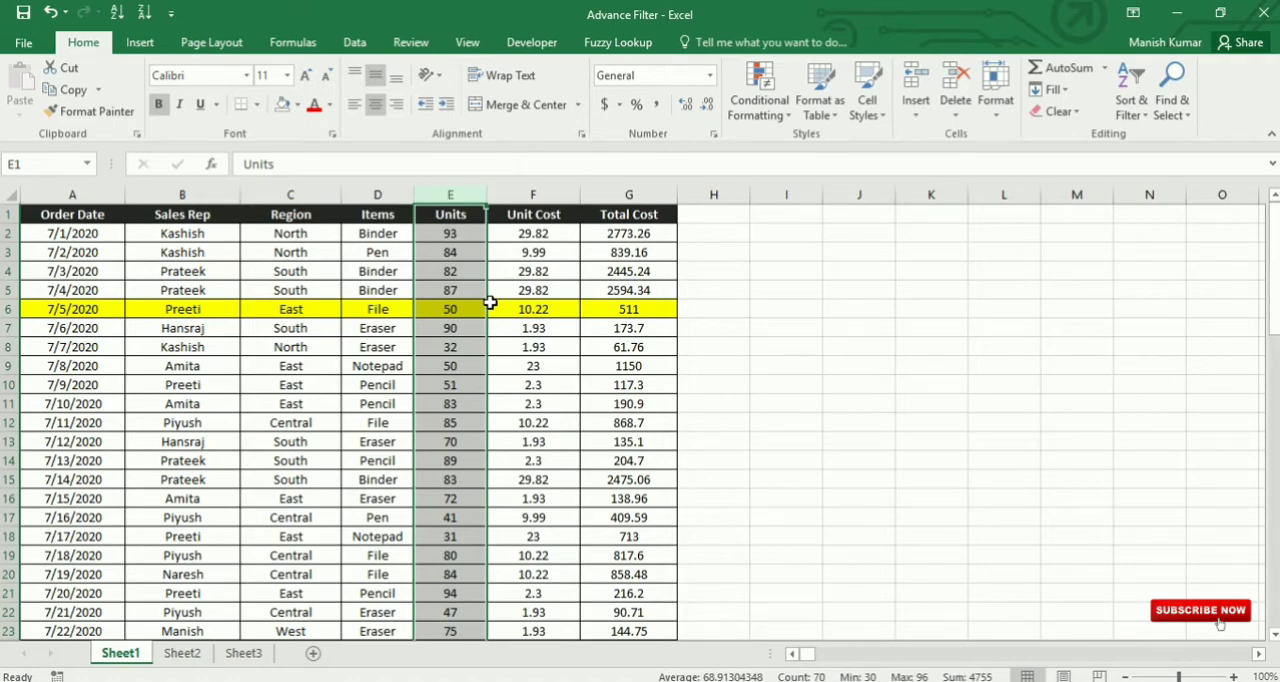
left_click(405, 288)
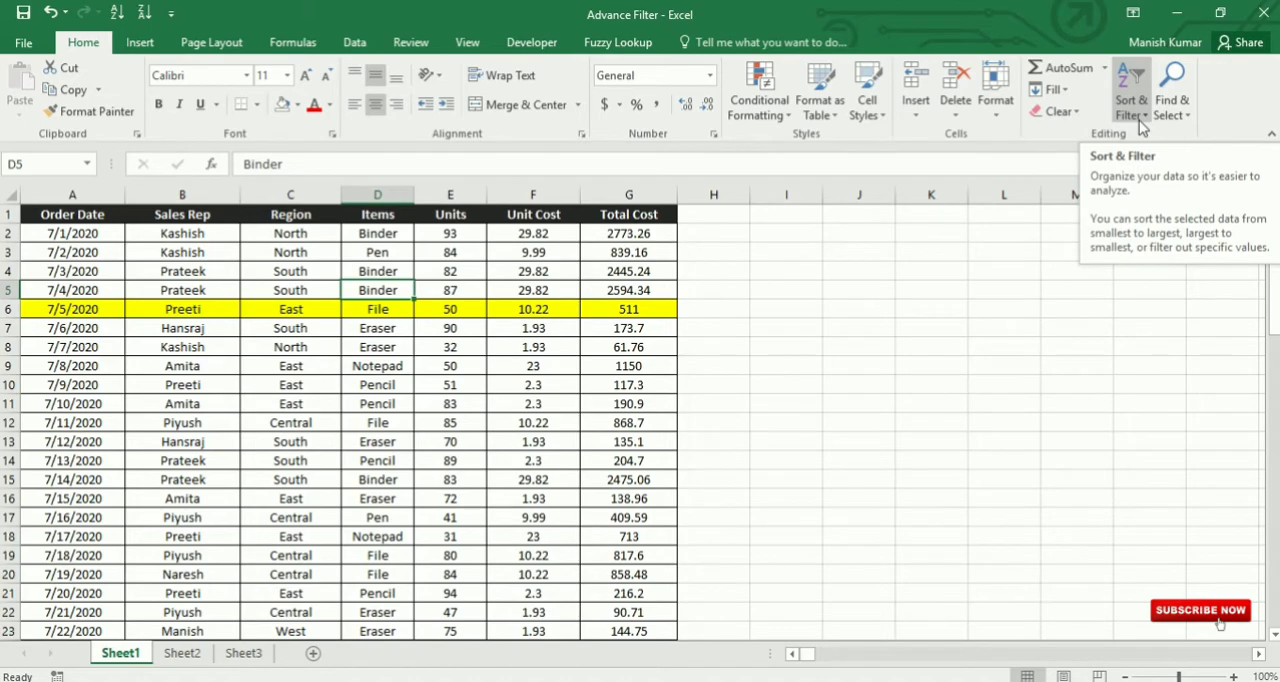
left_click(354, 44)
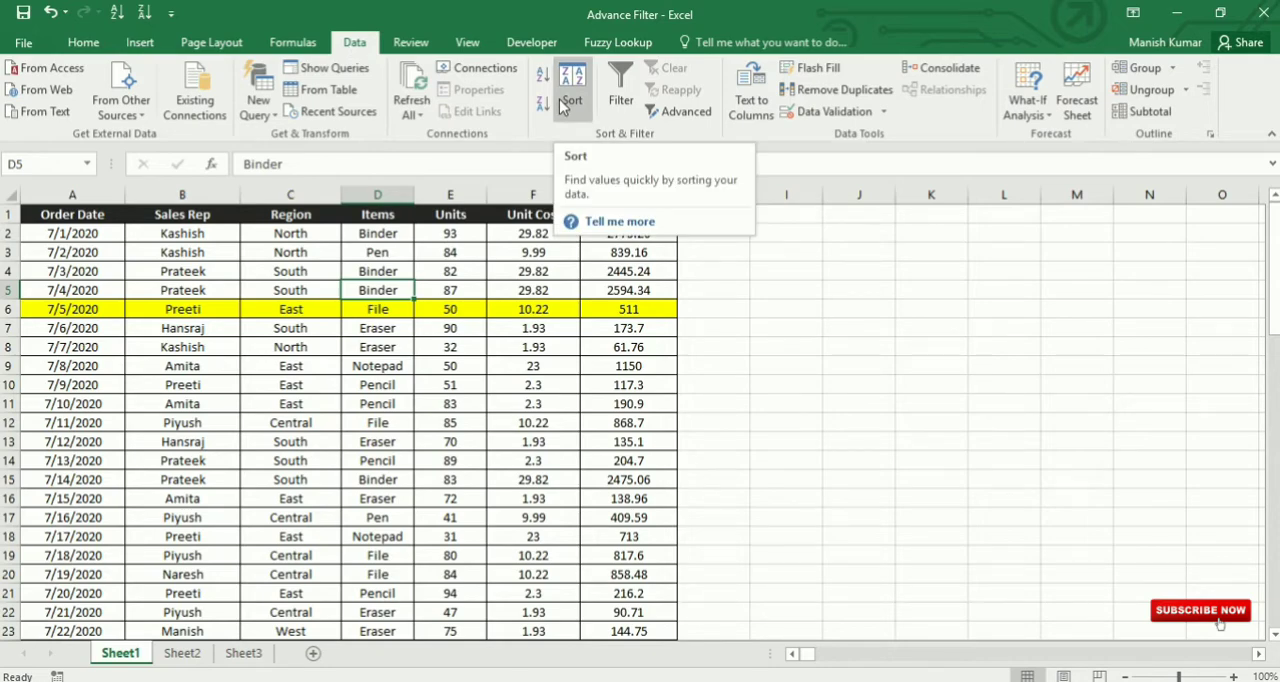
Step: Switch to Sheet3 and examine the separate Order Date, Sales Rep and Units lists
left_click(243, 653)
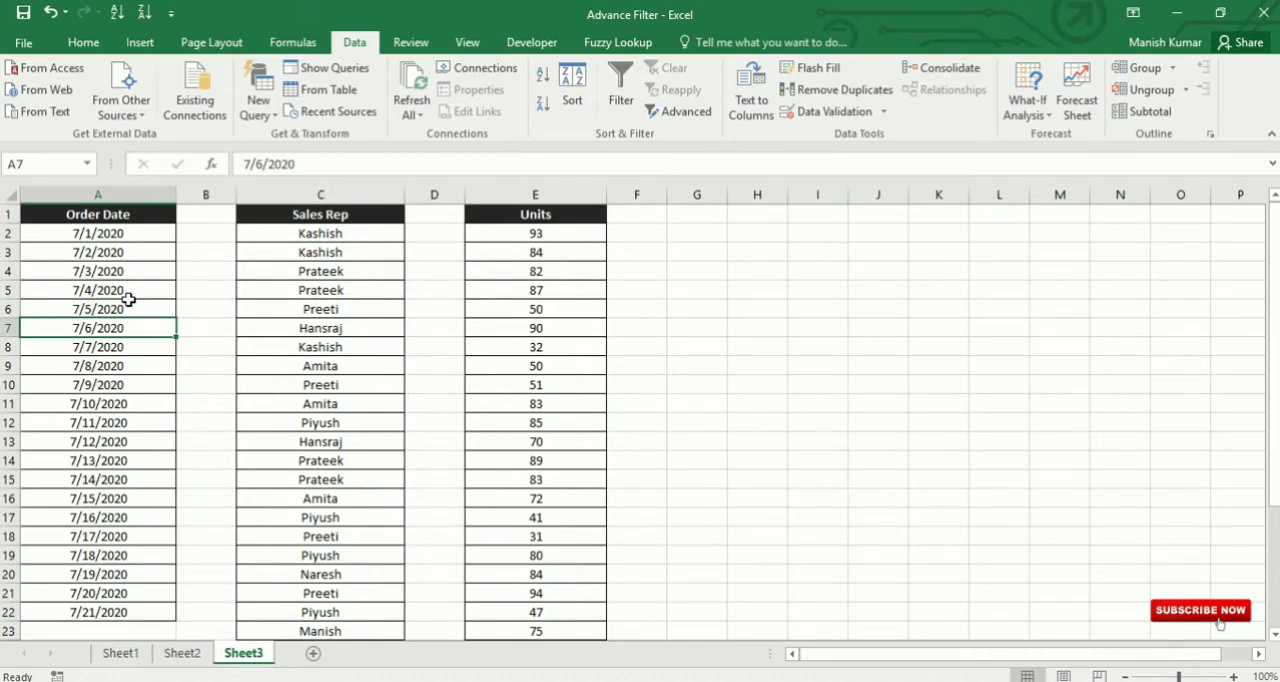
left_click(105, 254)
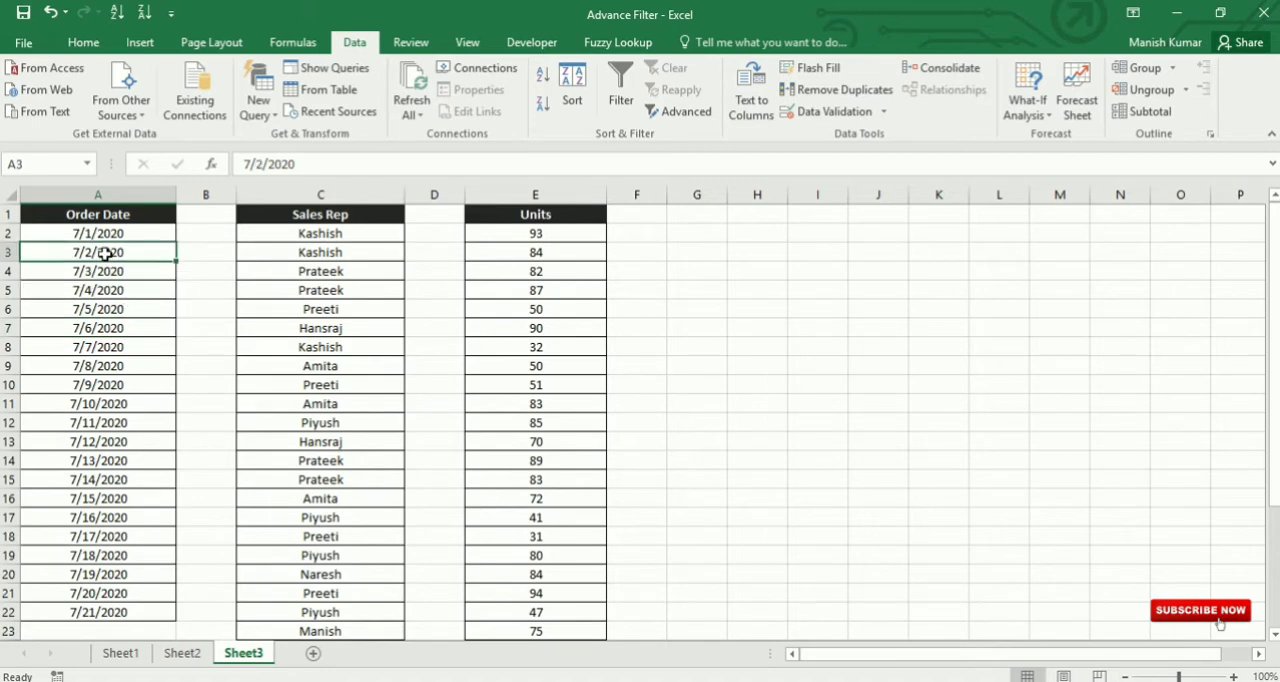
left_click_drag(105, 214, 108, 422)
left_click_drag(352, 221, 333, 331)
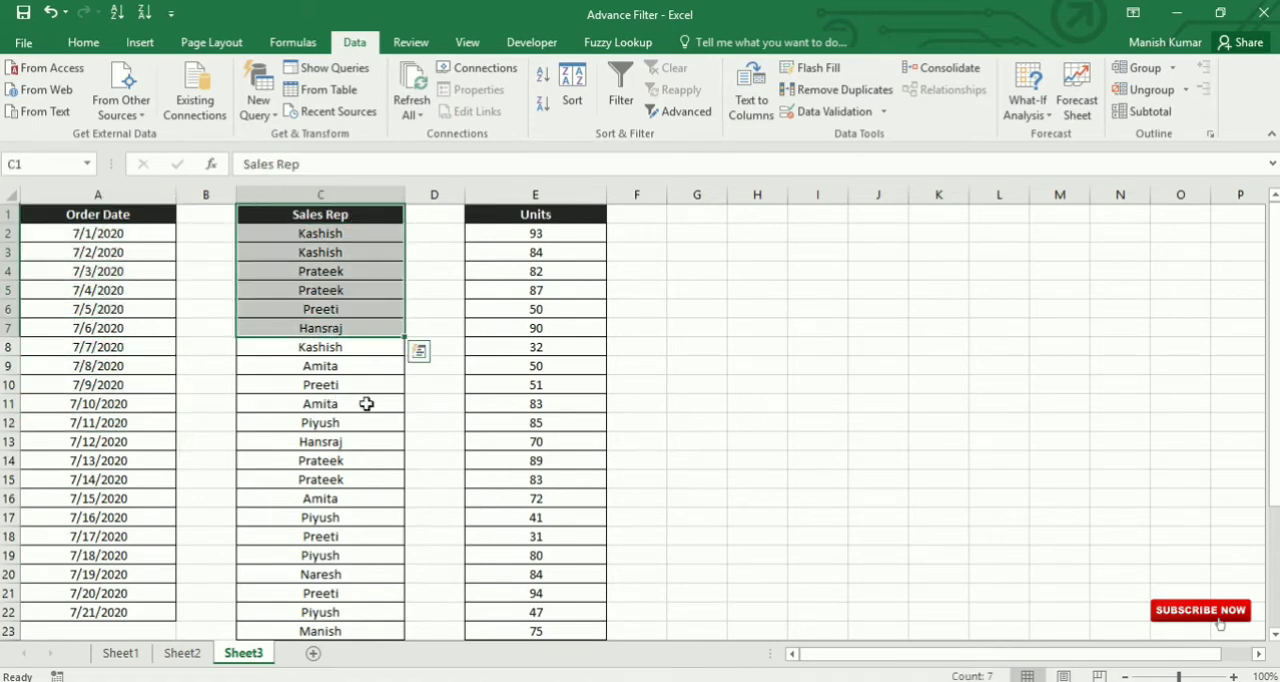
left_click_drag(543, 214, 566, 366)
left_click(90, 273)
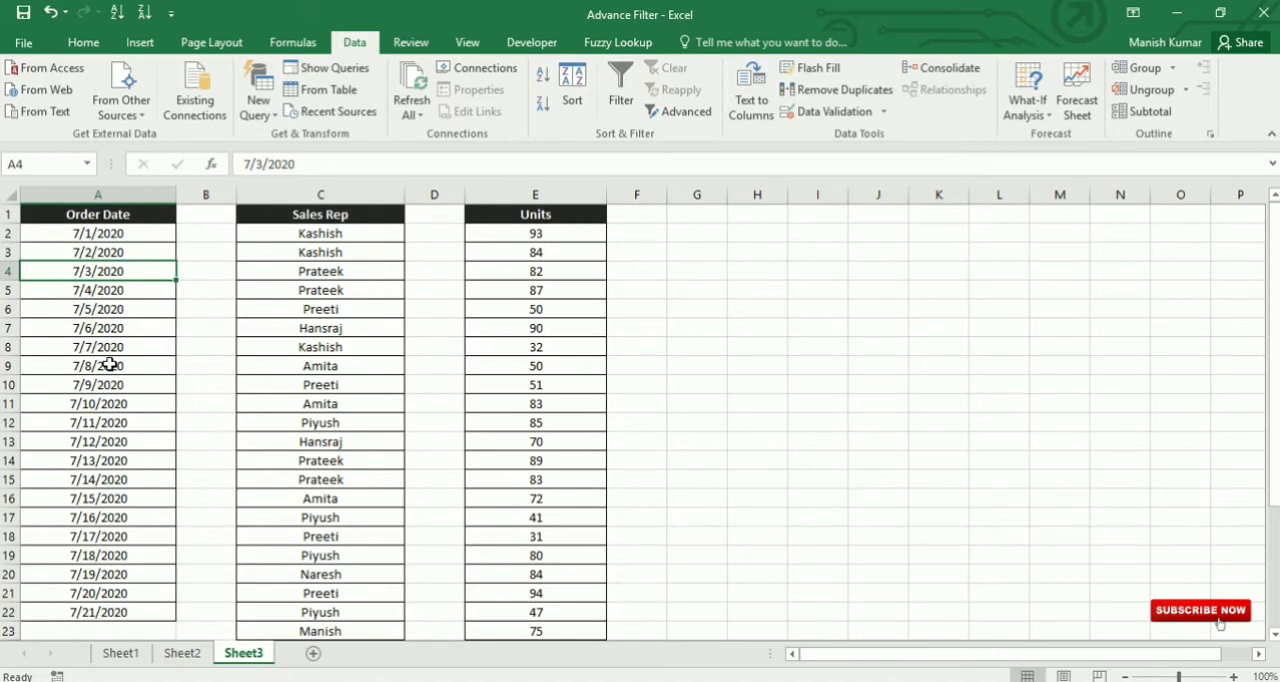
left_click(138, 214)
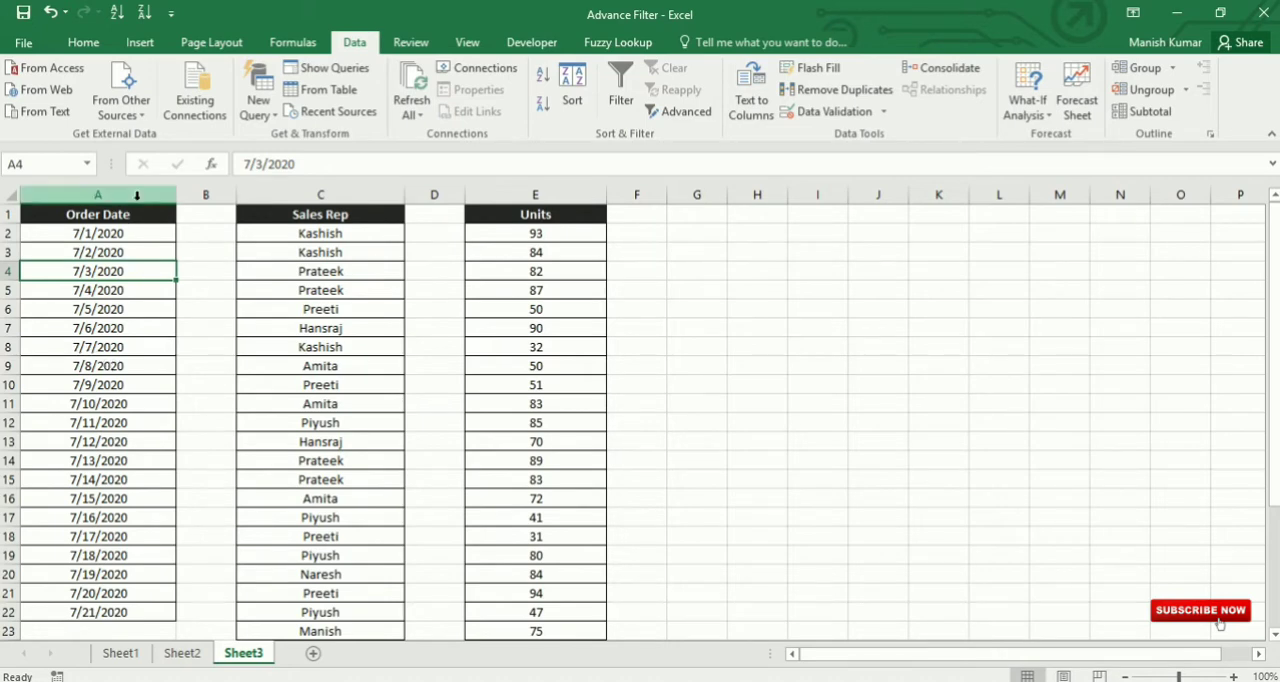
key("ctrl+space")
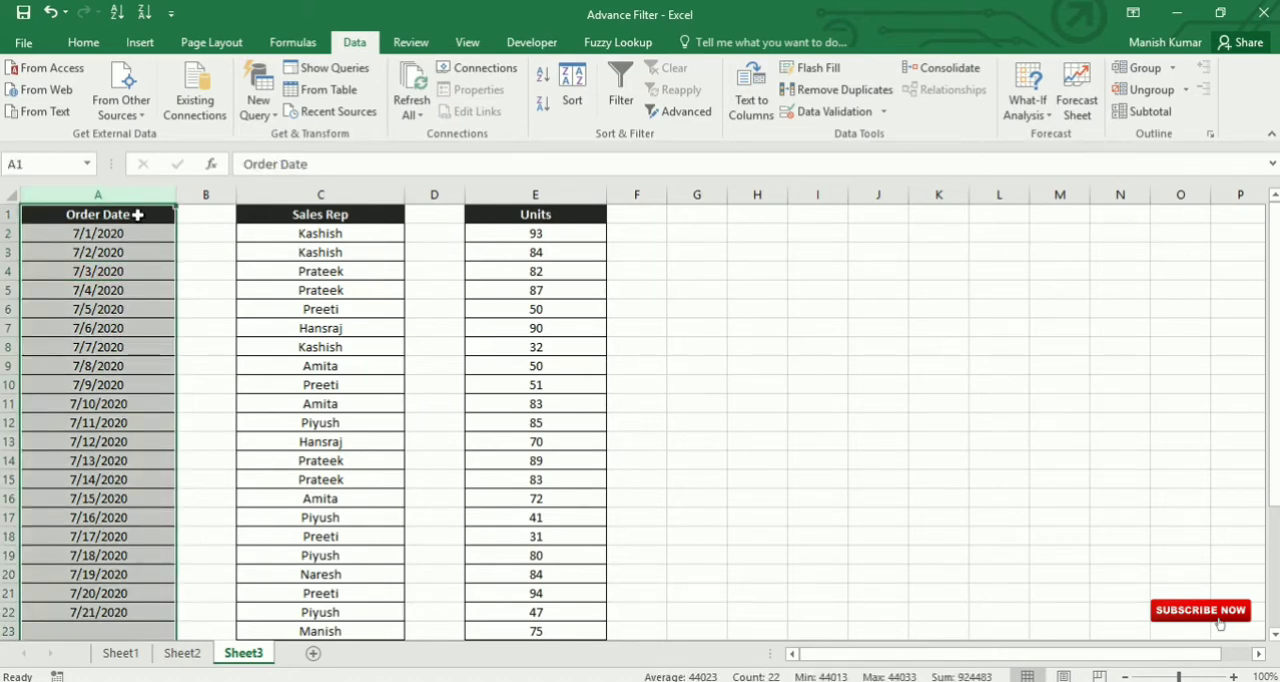
Step: Sort the Order Date list on Sheet3 from newest to oldest
left_click(84, 289)
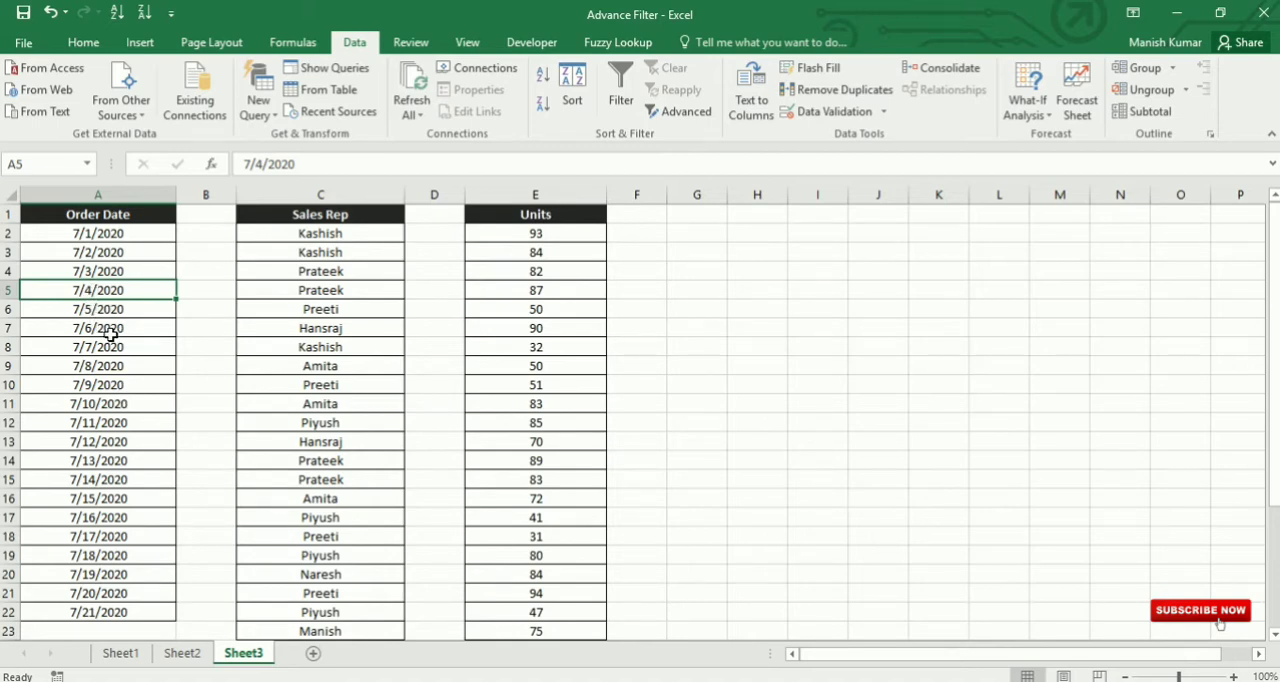
left_click(83, 42)
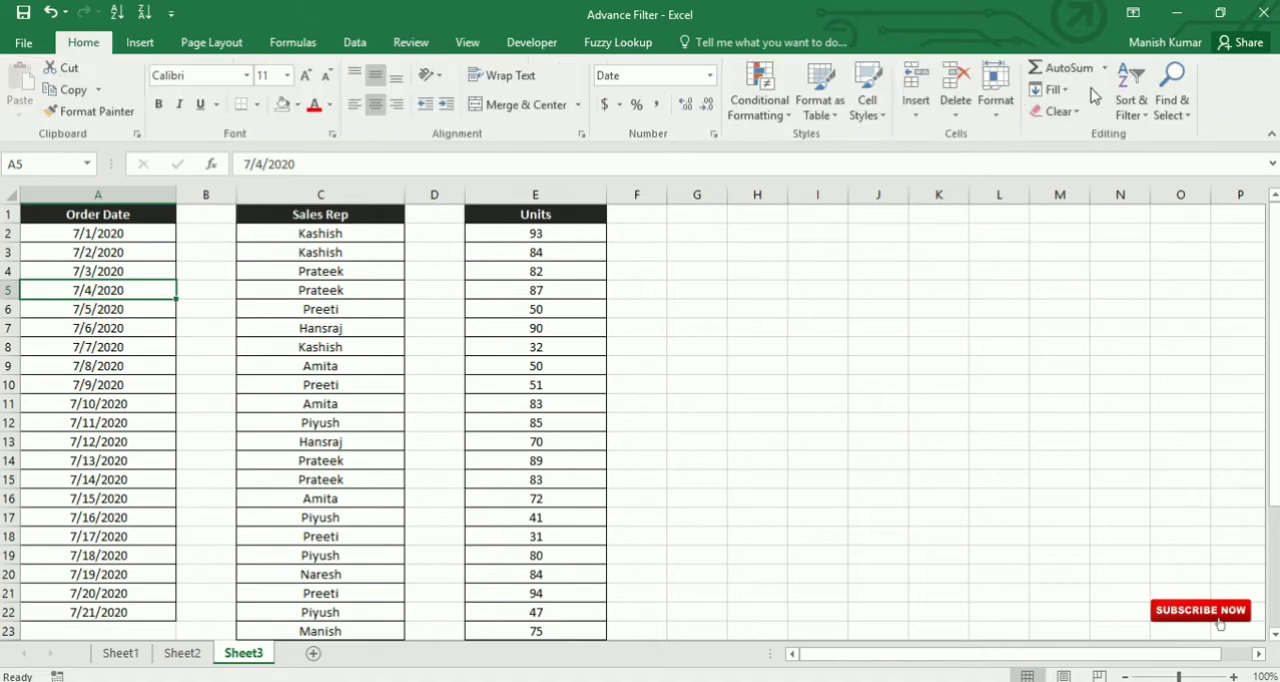
left_click(1146, 114)
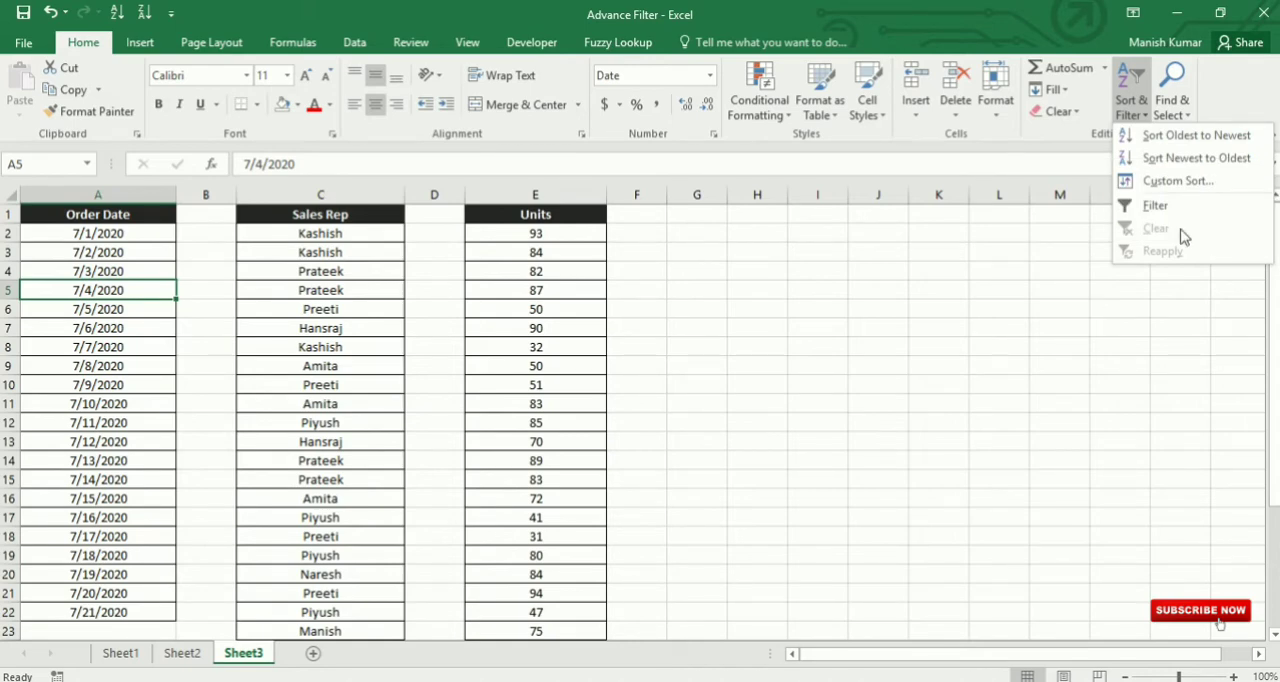
left_click(1196, 158)
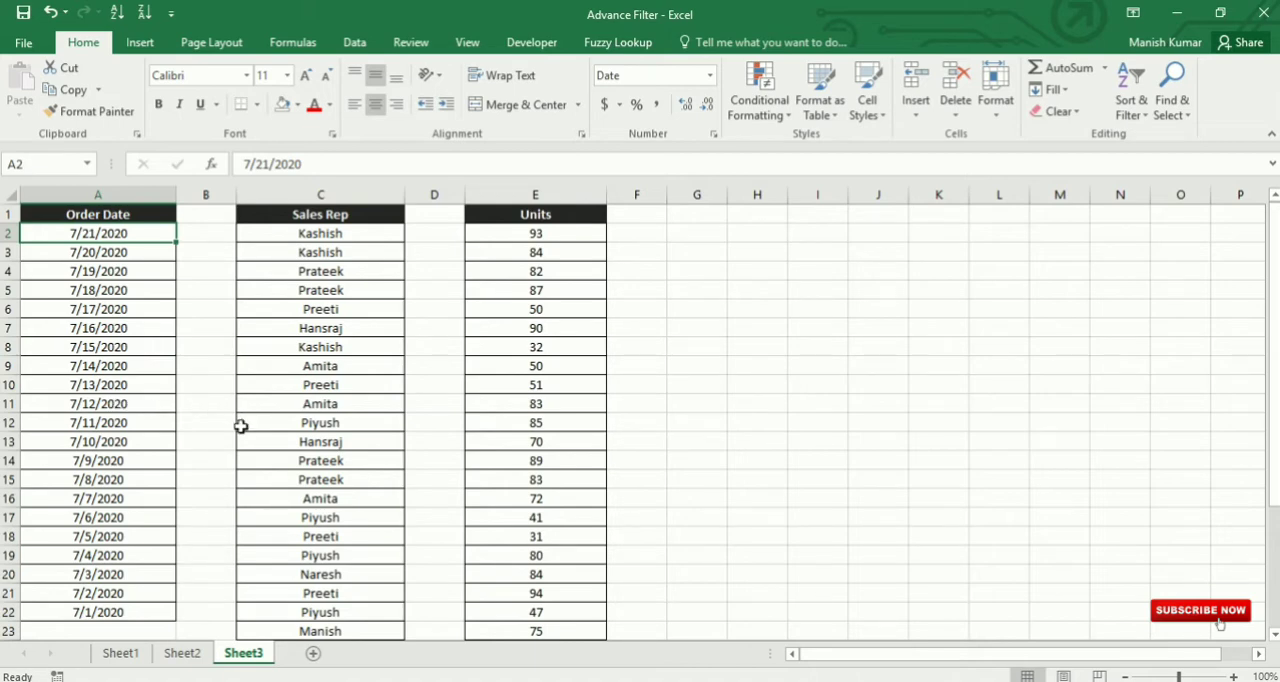
Step: Sort the Sales Rep list on Sheet3 from A to Z
left_click(326, 274)
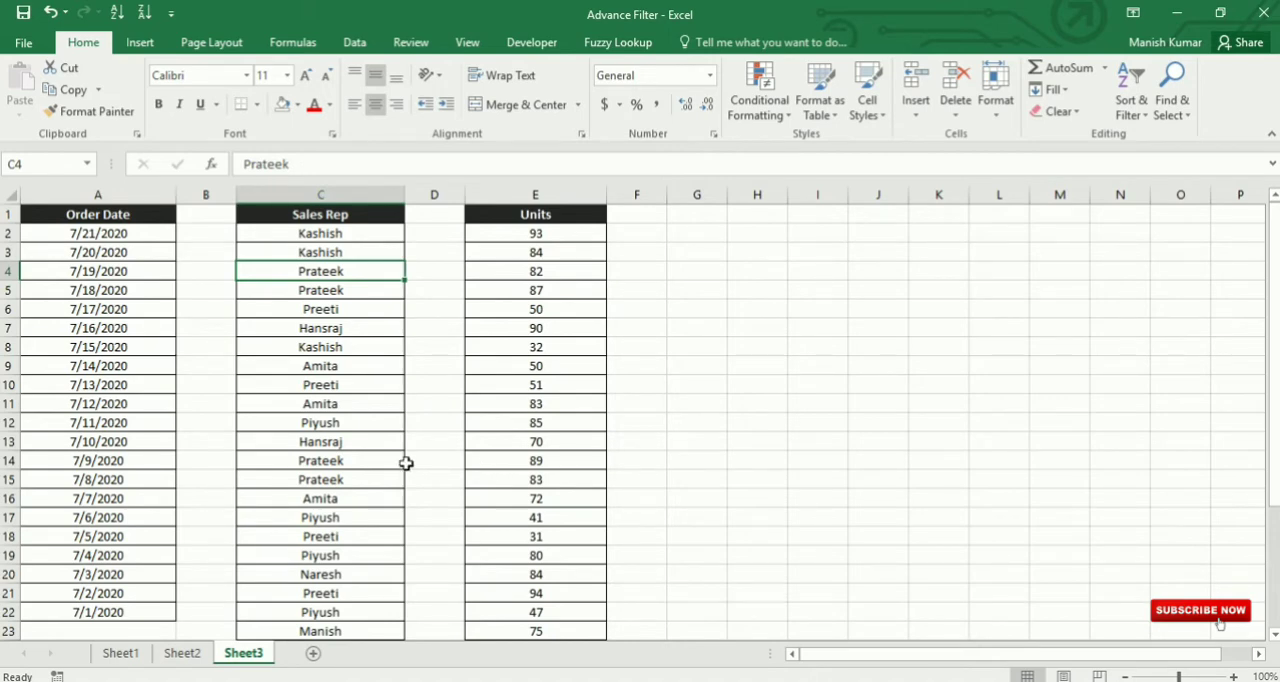
left_click(1141, 113)
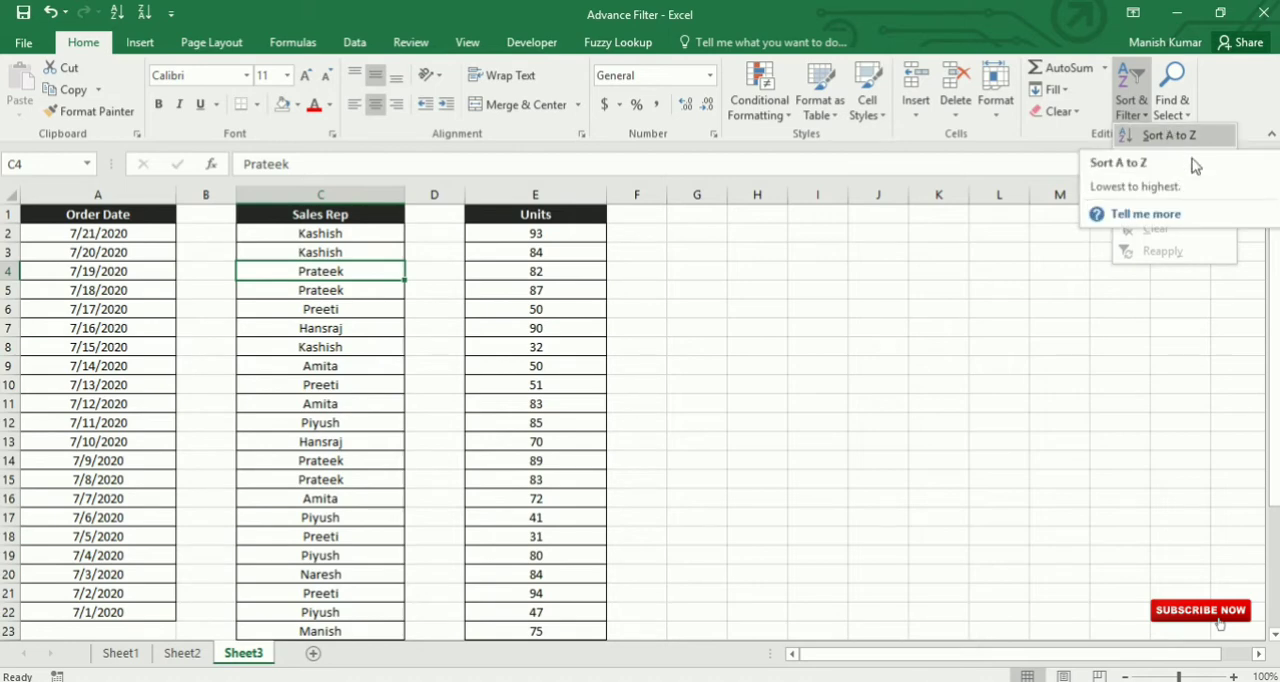
left_click(1130, 100)
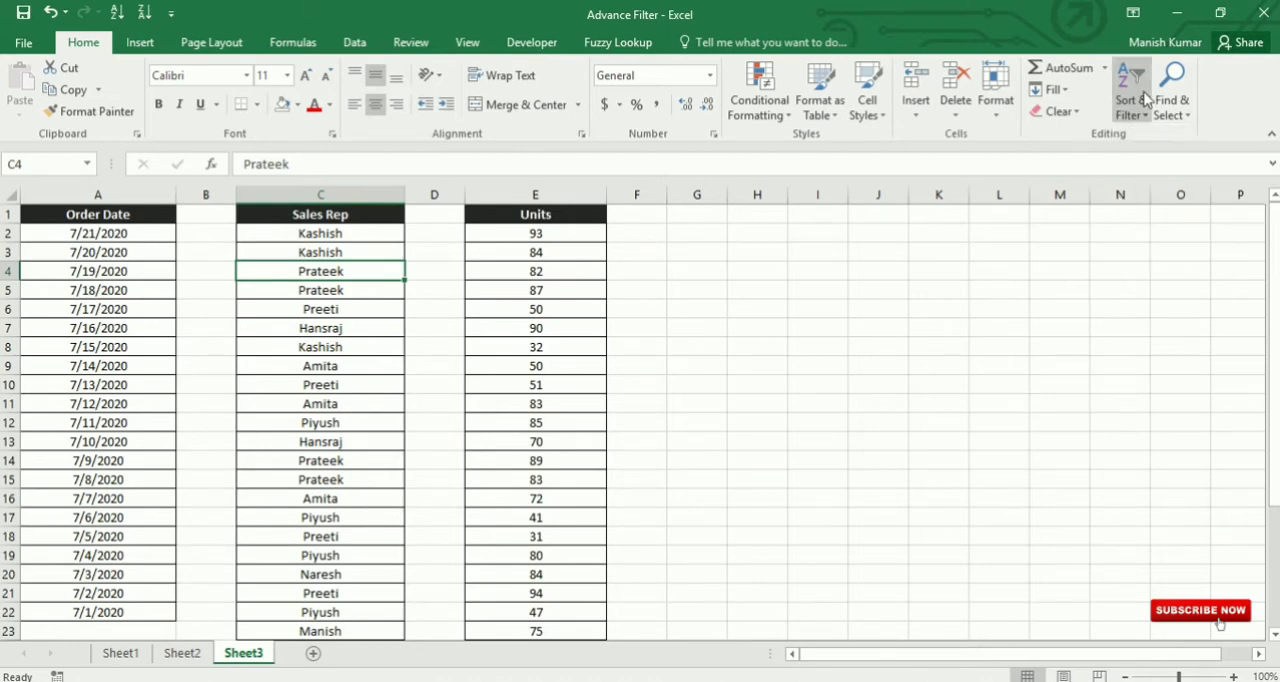
left_click(1130, 100)
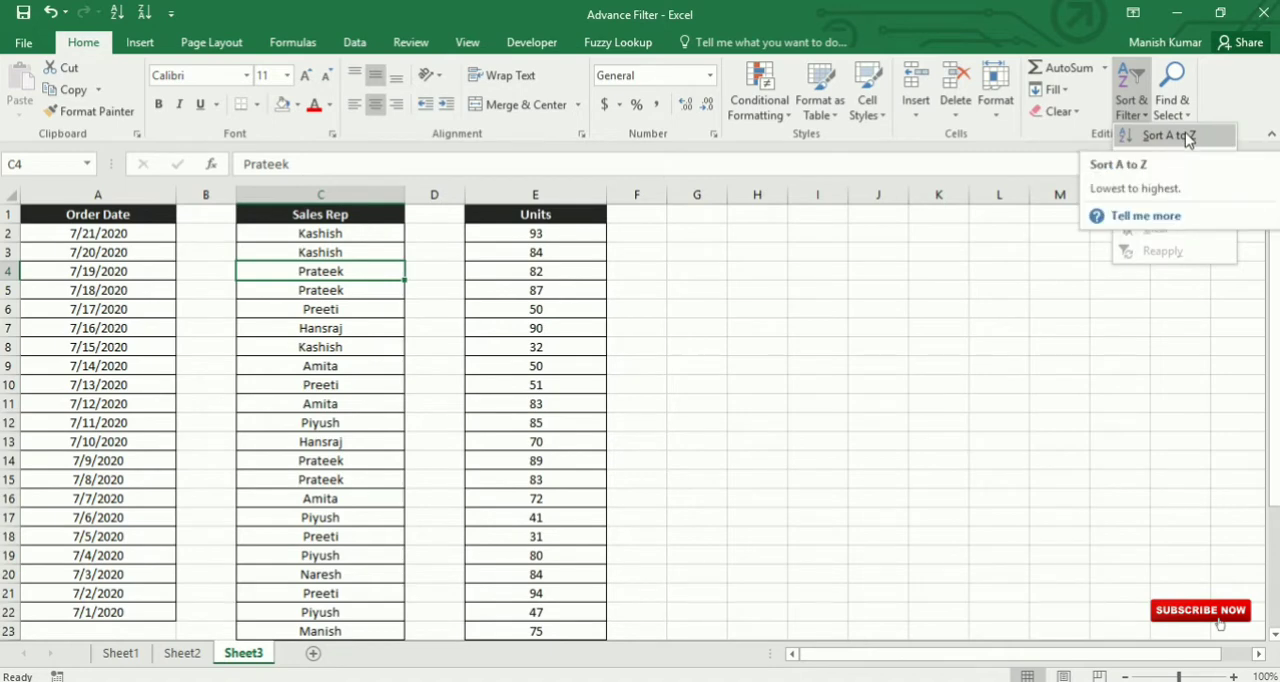
left_click(1168, 136)
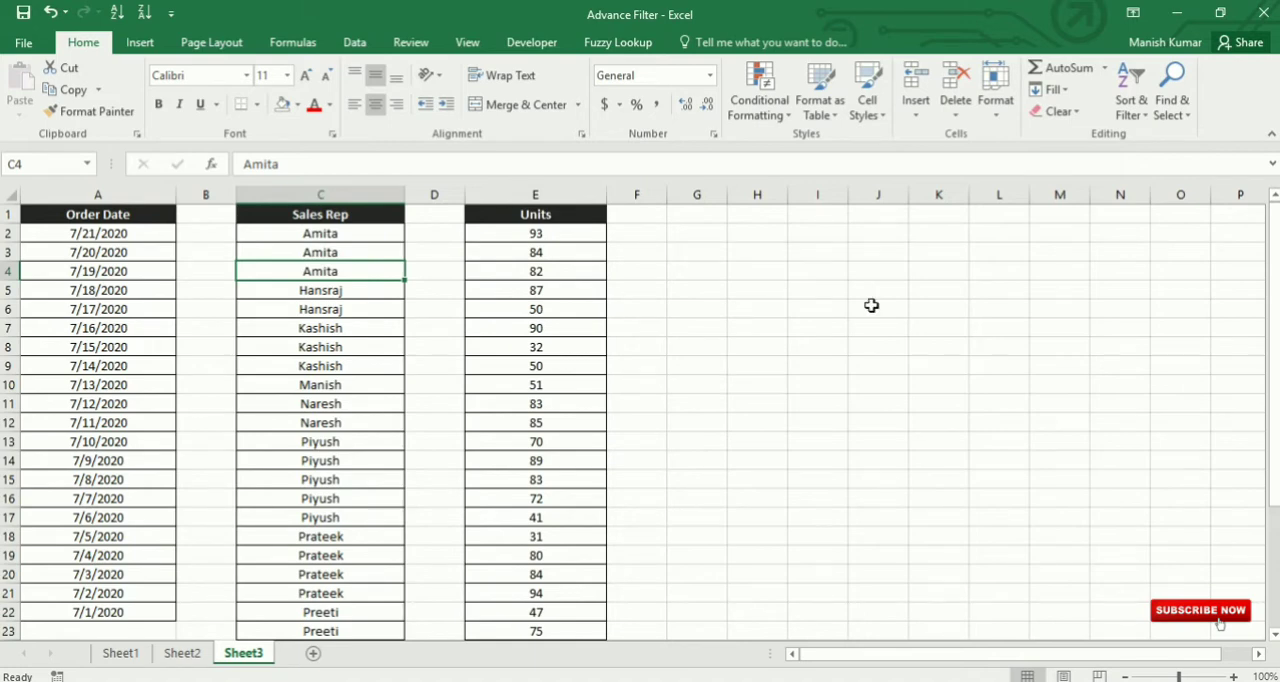
Step: View the sort options offered for the numeric Units list without applying any
left_click(554, 310)
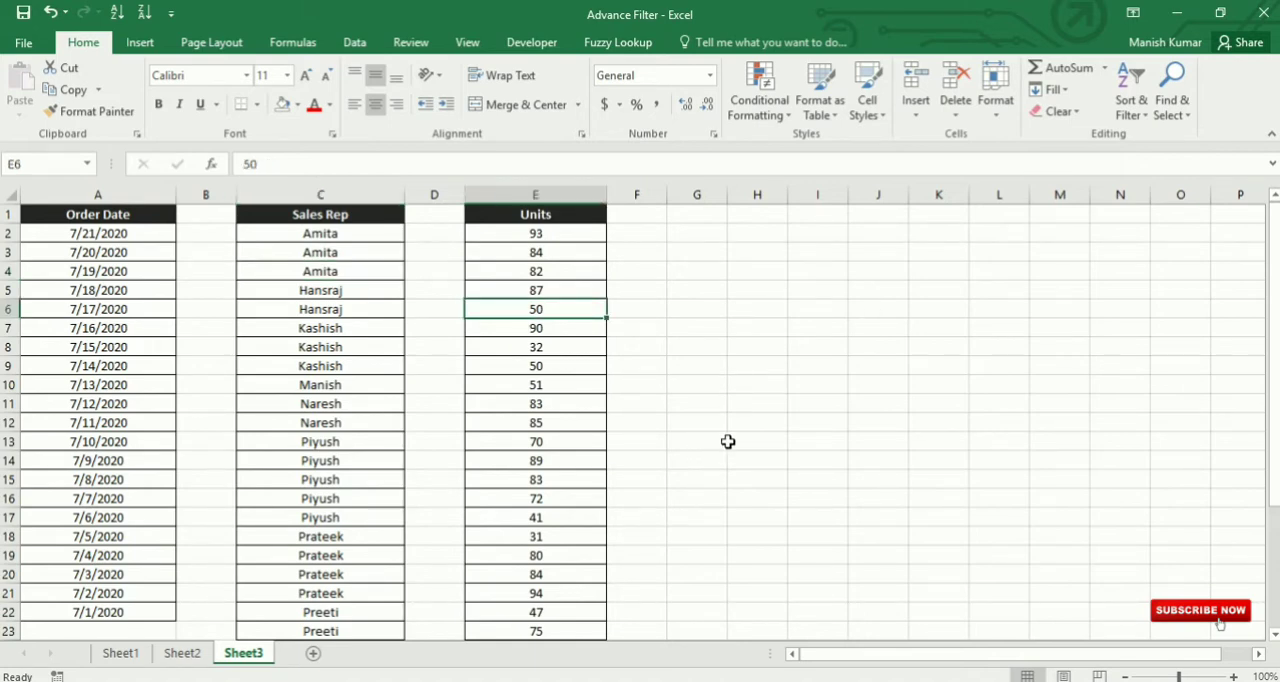
left_click(1128, 116)
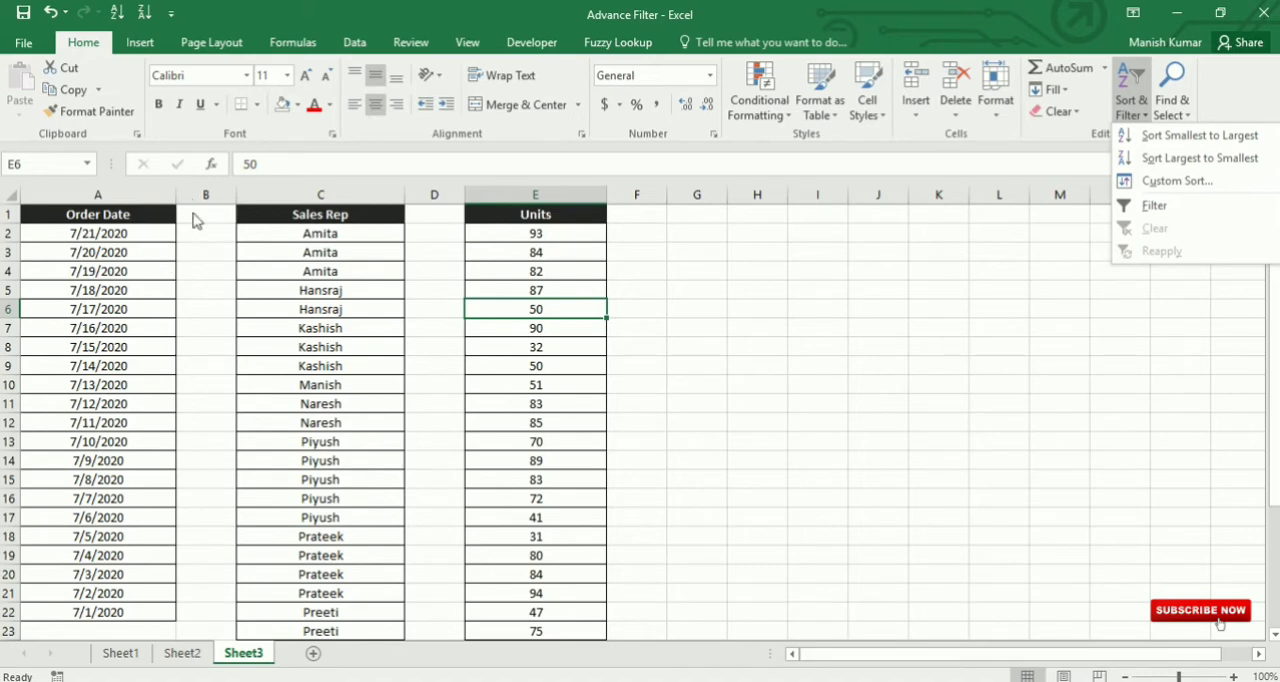
left_click(118, 251)
Step: Examine how blank columns B and D separate the three lists on Sheet3
left_click_drag(71, 214, 589, 546)
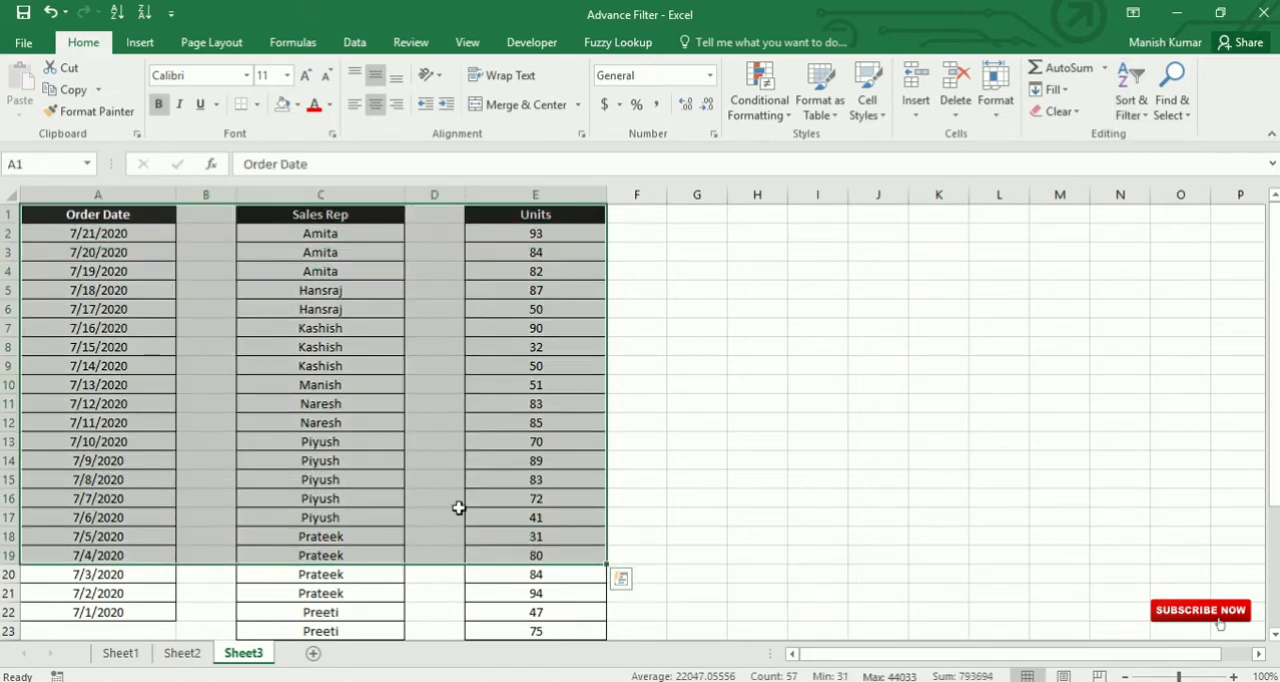
left_click(790, 360)
left_click(206, 194)
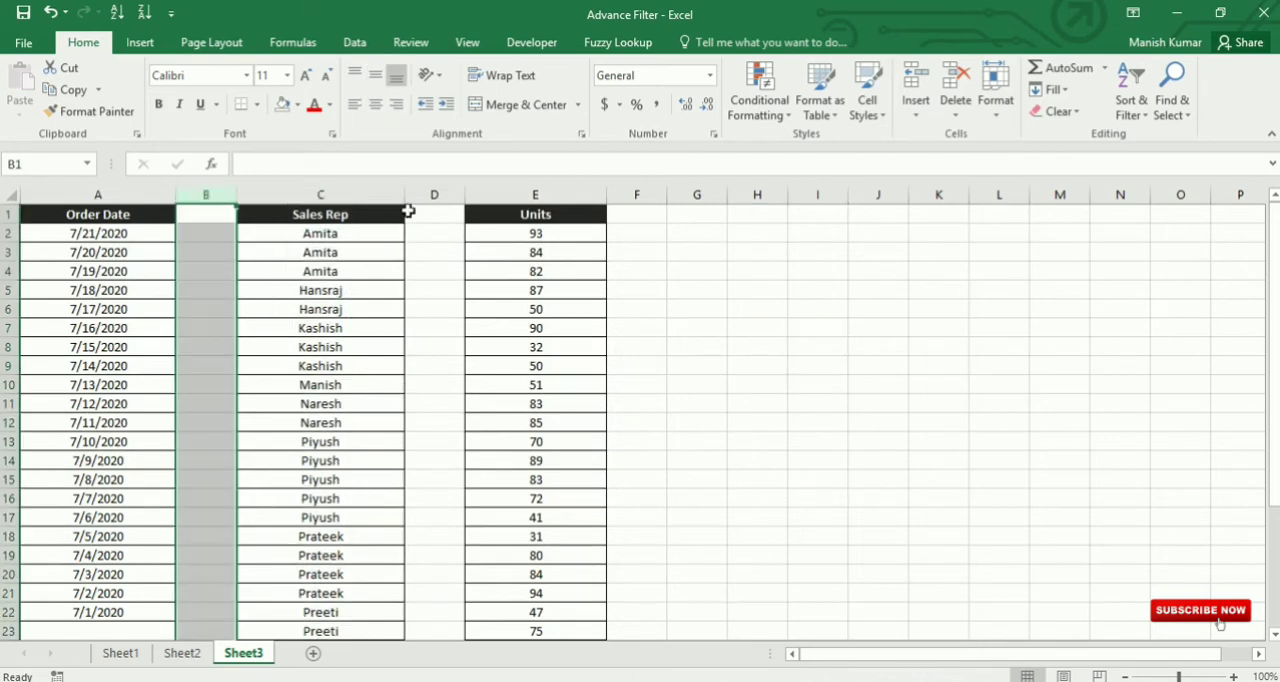
left_click(432, 194)
left_click(803, 322)
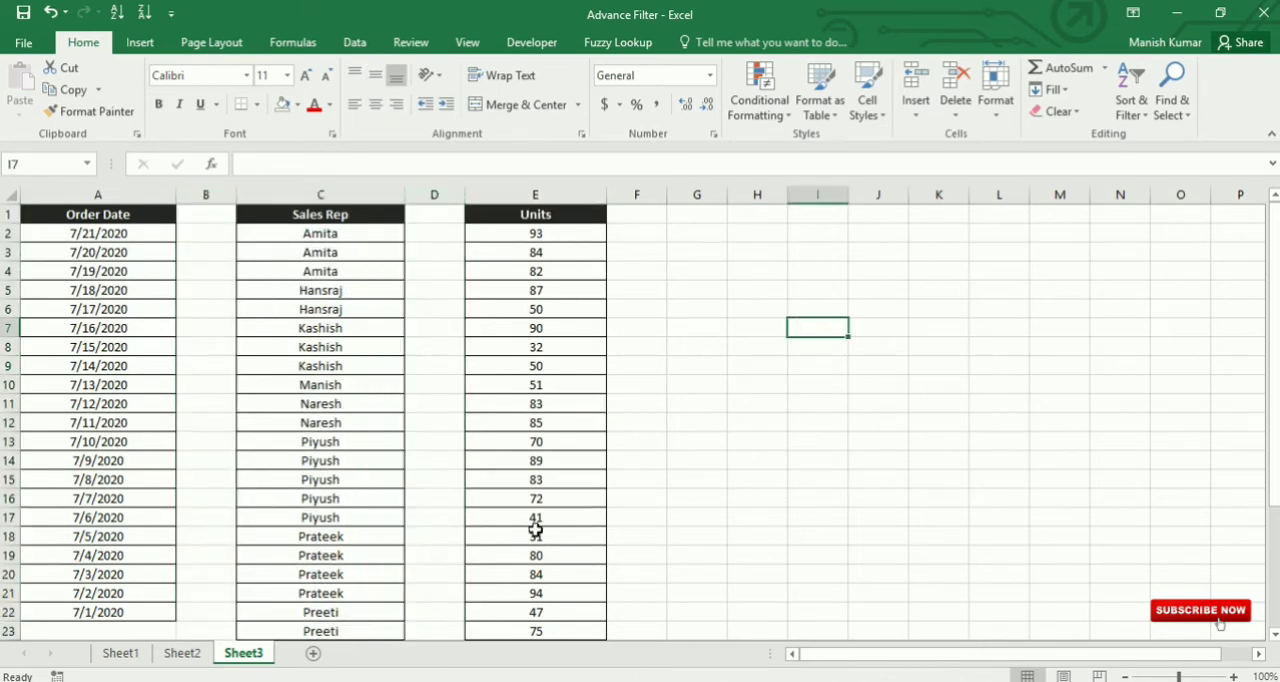
left_click_drag(138, 237, 109, 555)
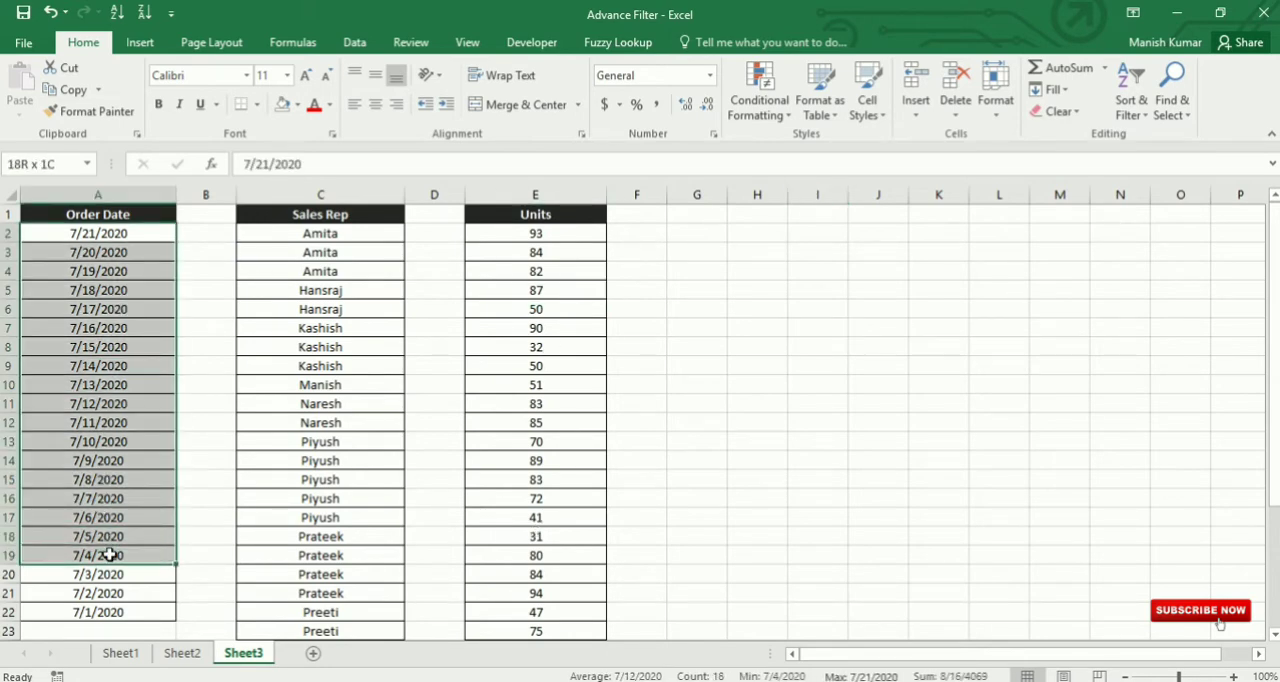
left_click_drag(322, 212, 337, 551)
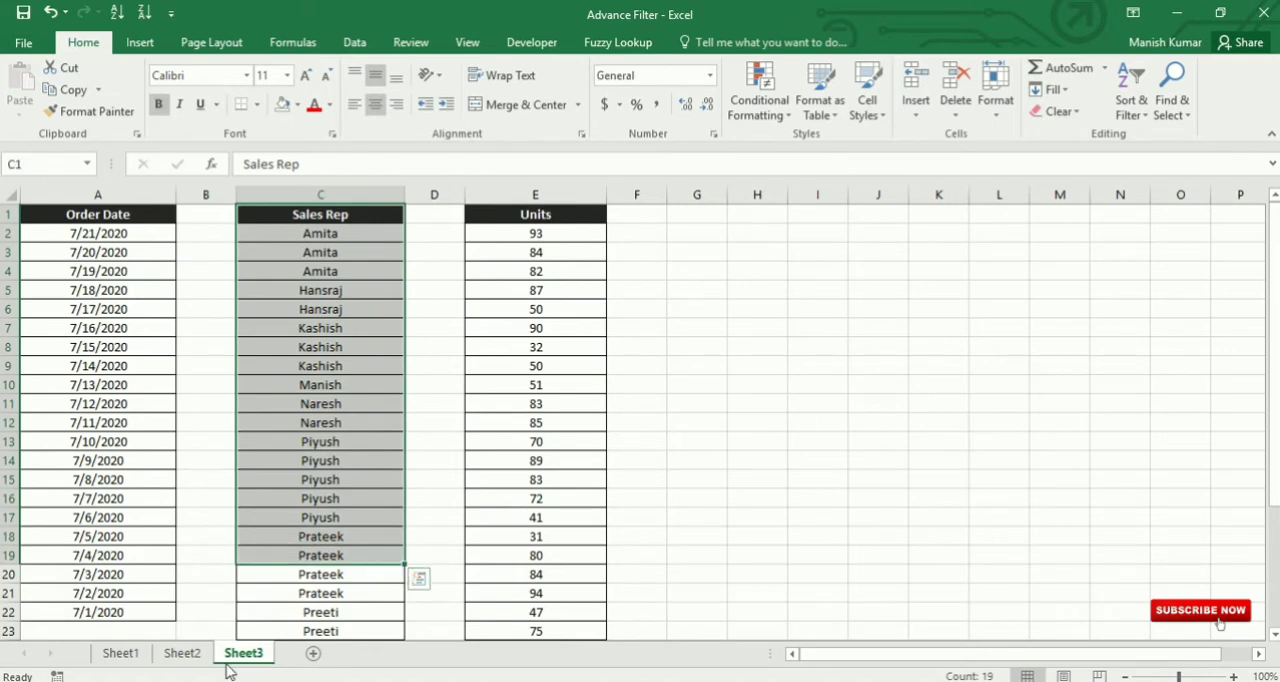
Step: Return to Sheet1 and review the yellow-highlighted order row and the Sales Rep column of the connected table
left_click(120, 653)
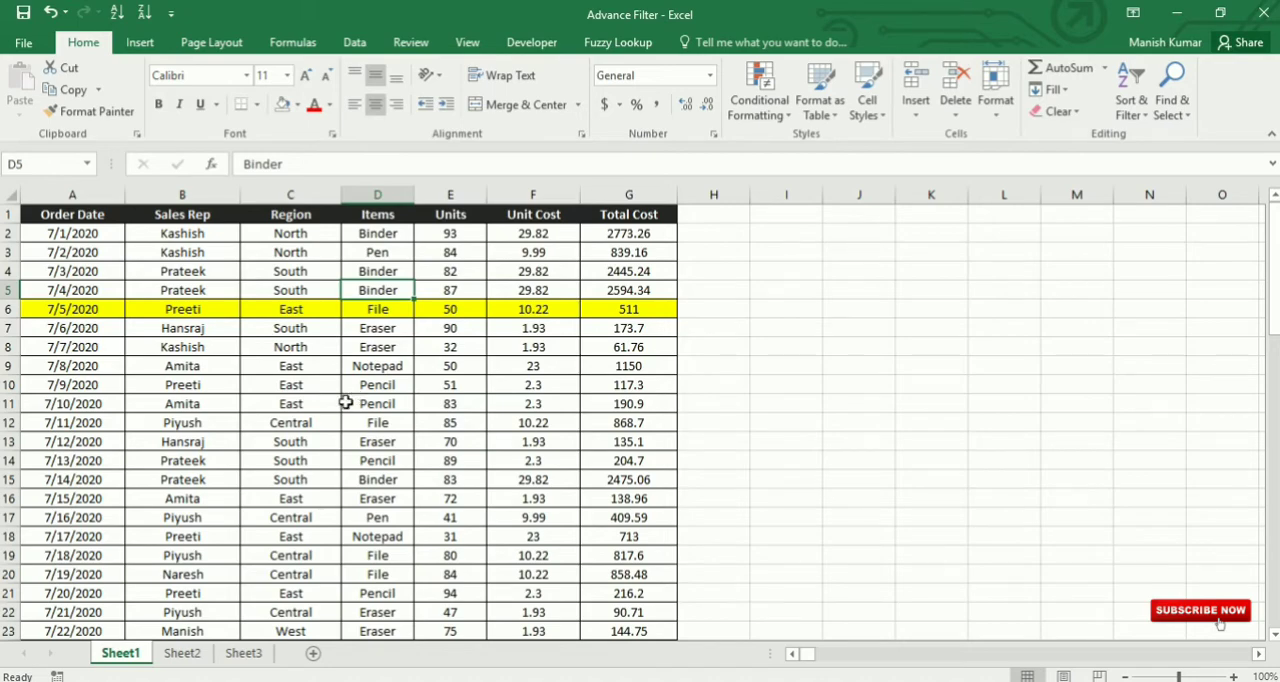
left_click_drag(70, 308, 594, 305)
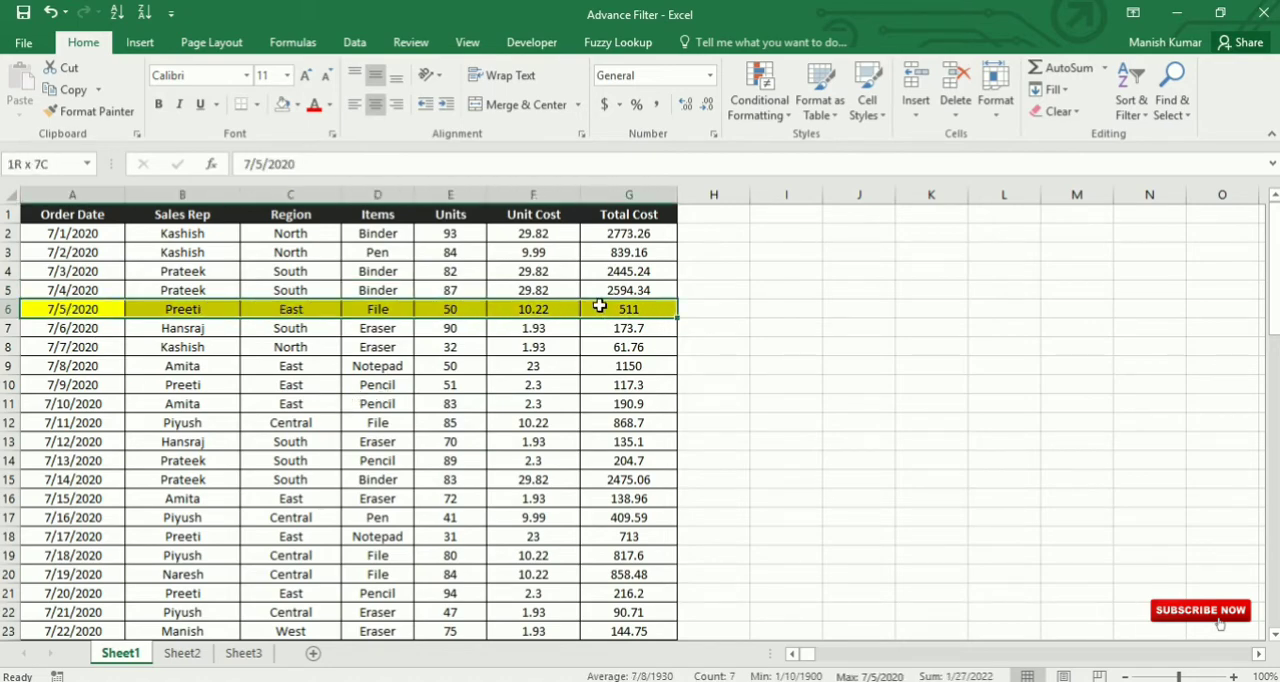
left_click(519, 465)
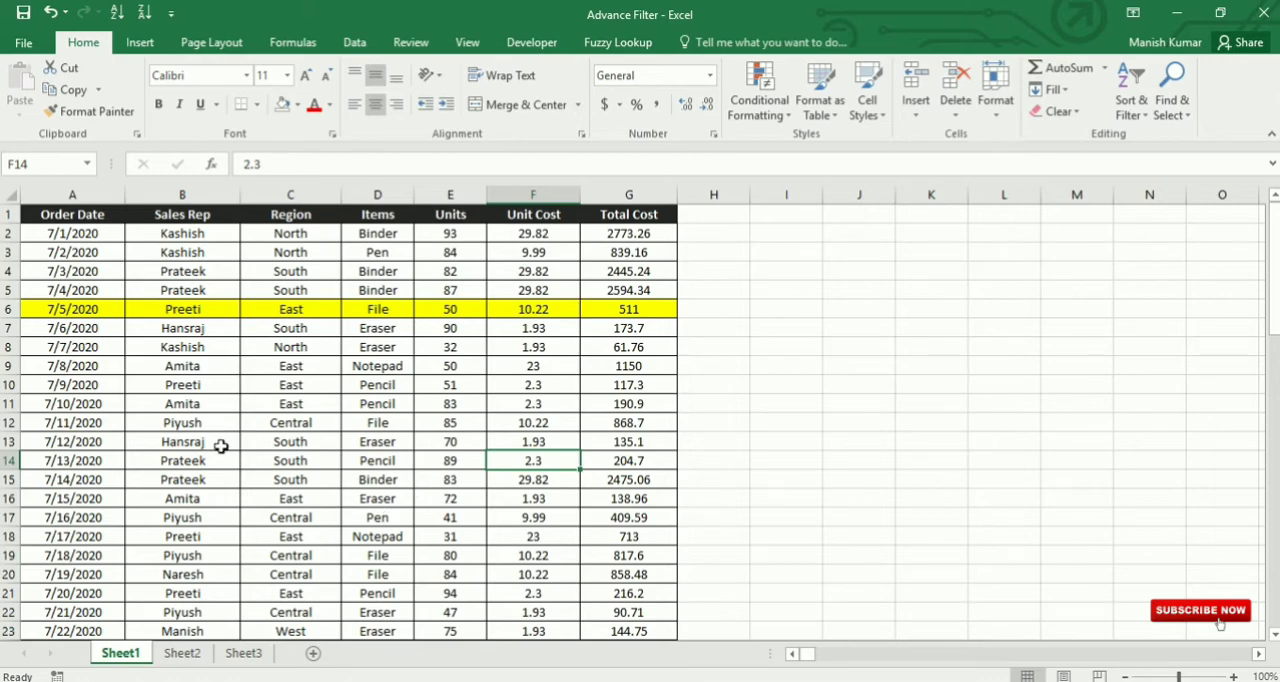
left_click_drag(184, 236, 190, 368)
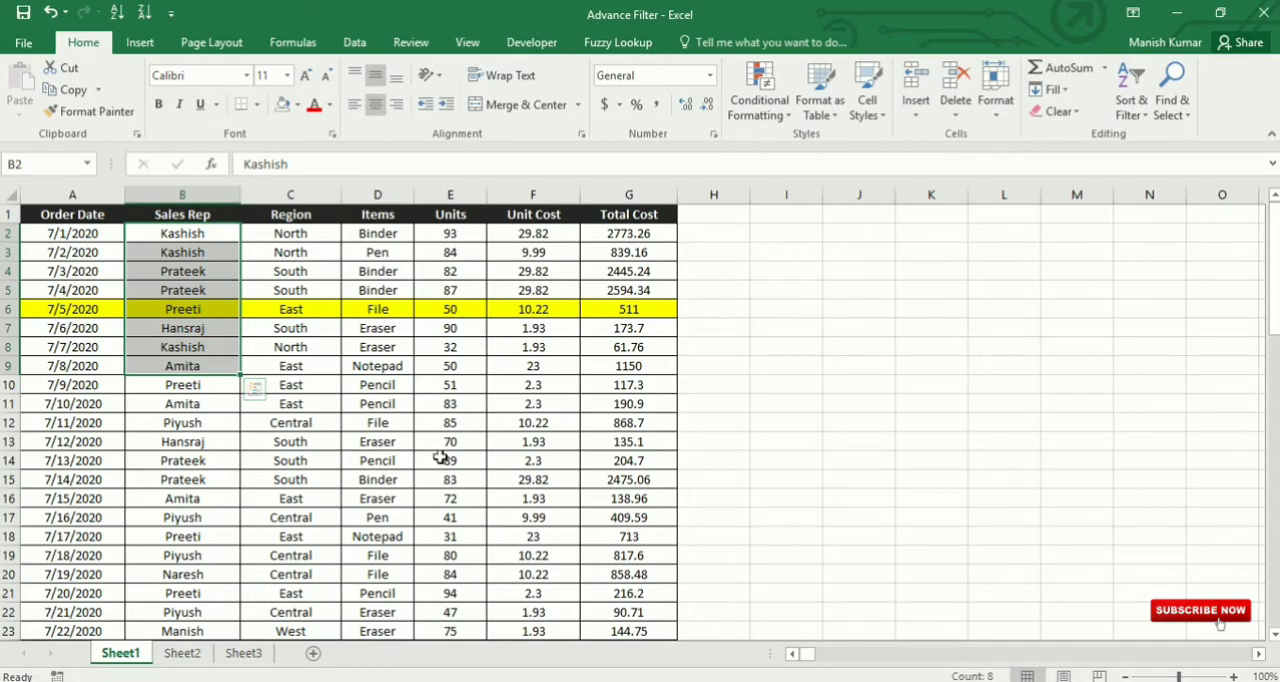
left_click(378, 403)
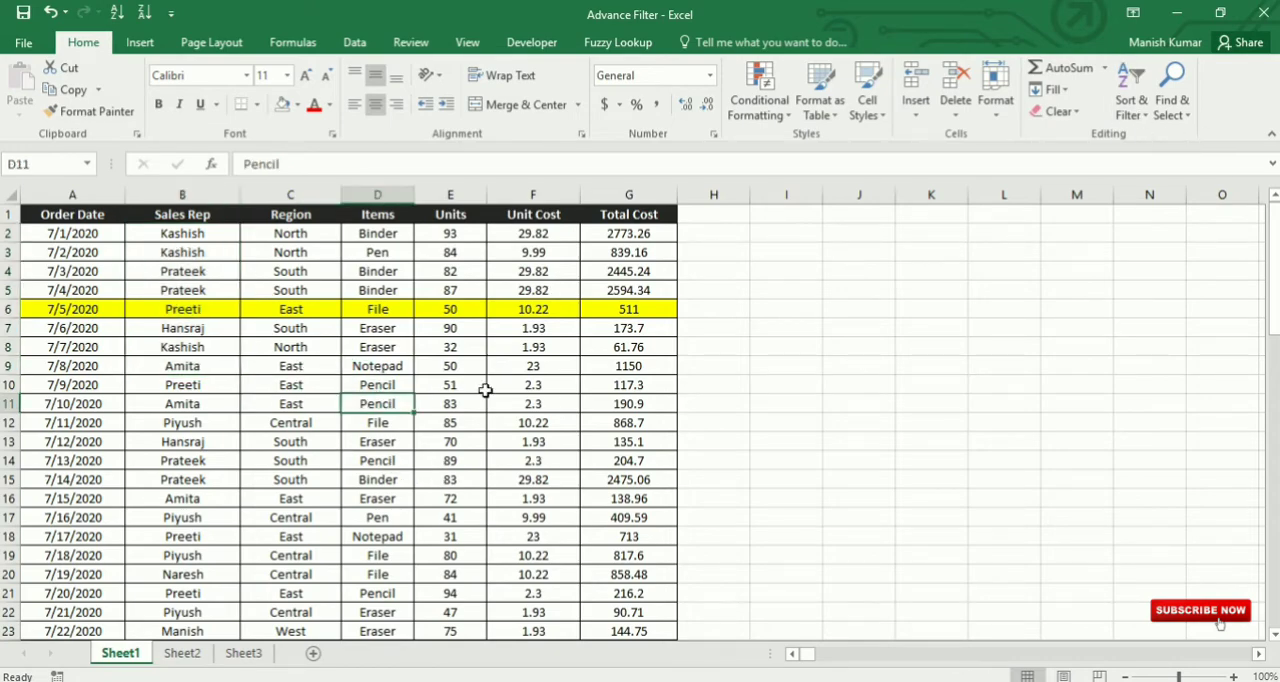
left_click(192, 276)
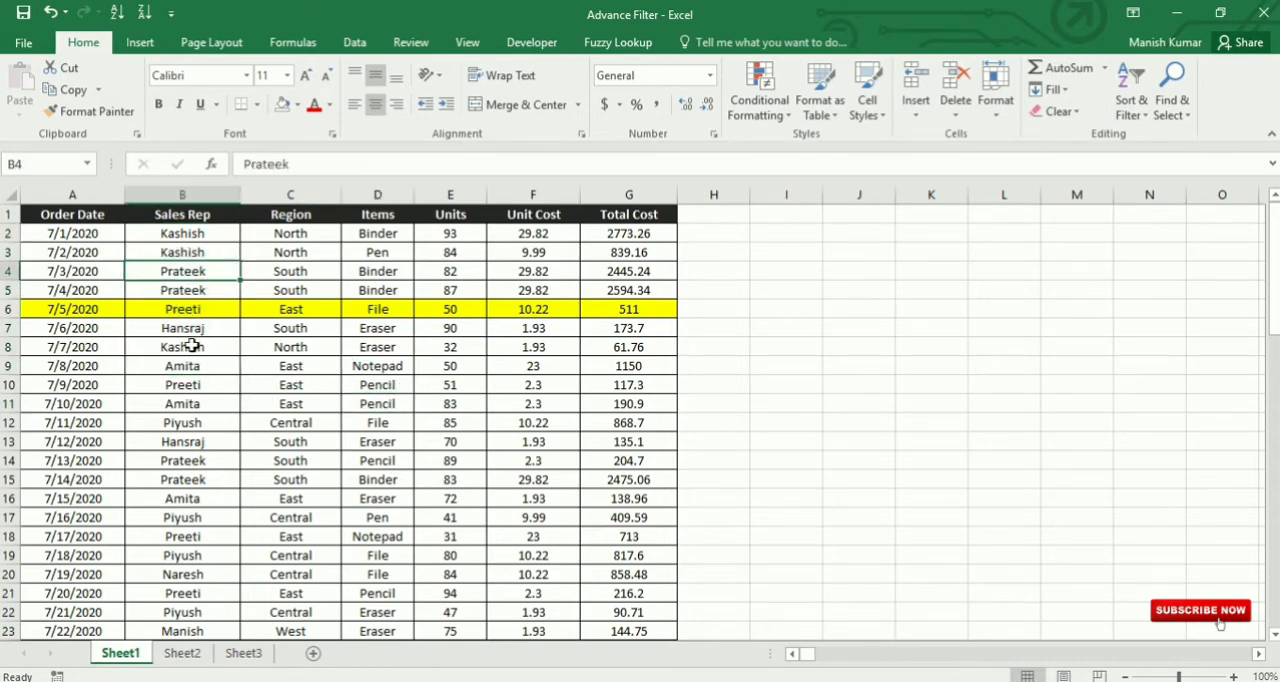
Step: Sort the connected sales table on Sheet1 by Sales Rep from A to Z
left_click(195, 194)
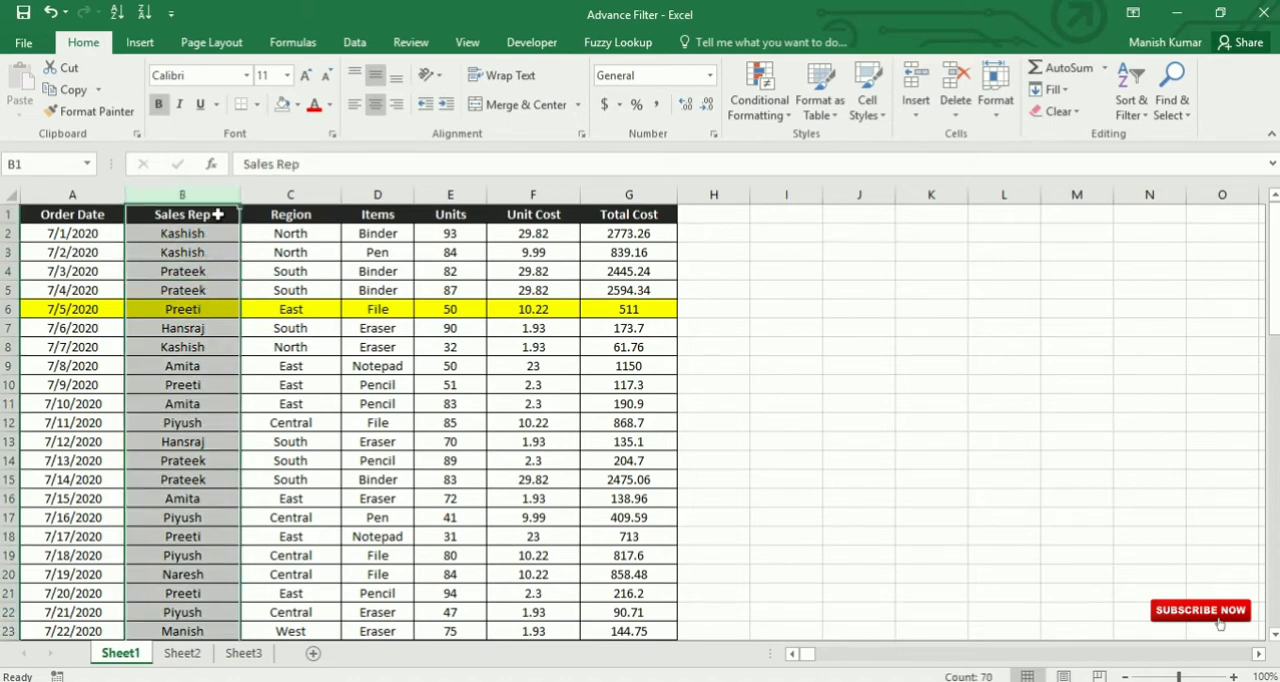
left_click(213, 323)
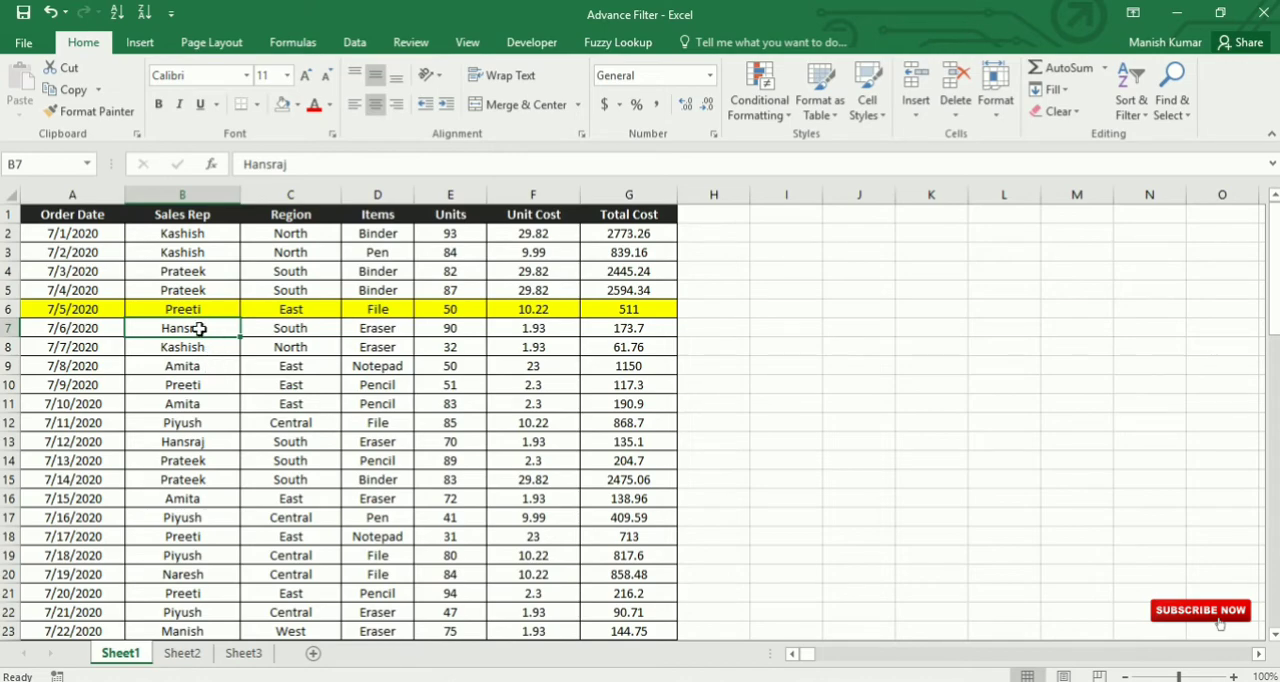
left_click(1143, 116)
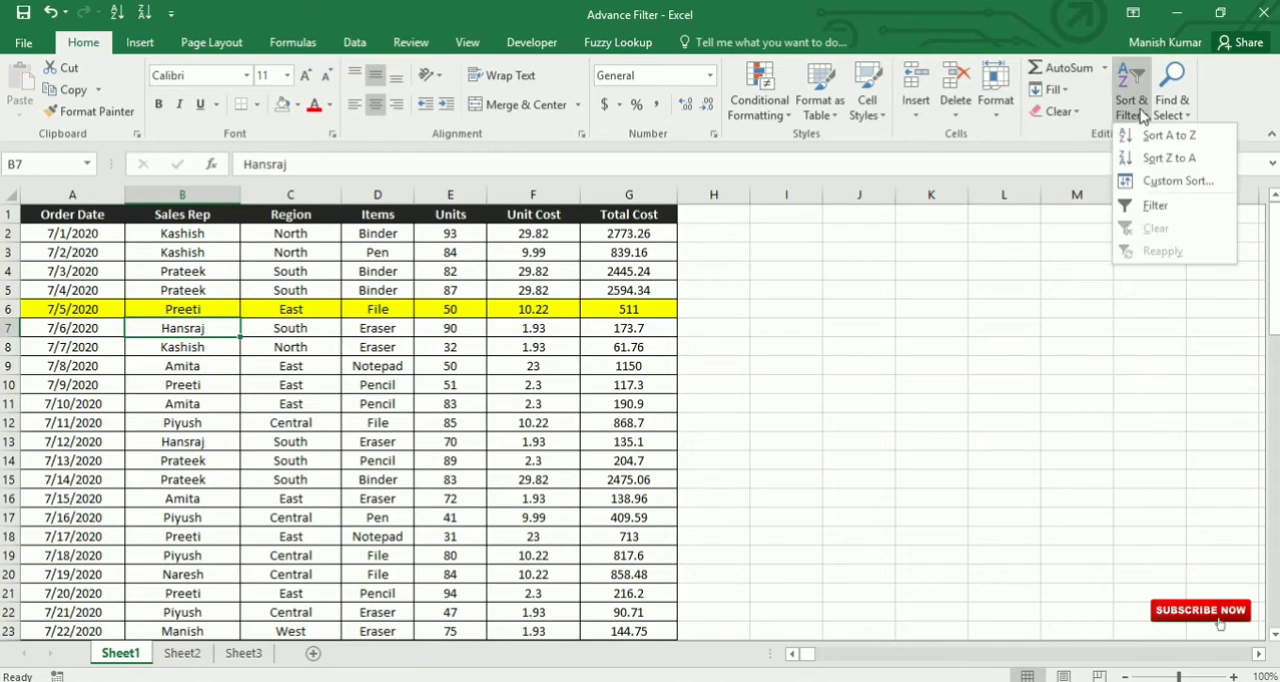
left_click(1163, 136)
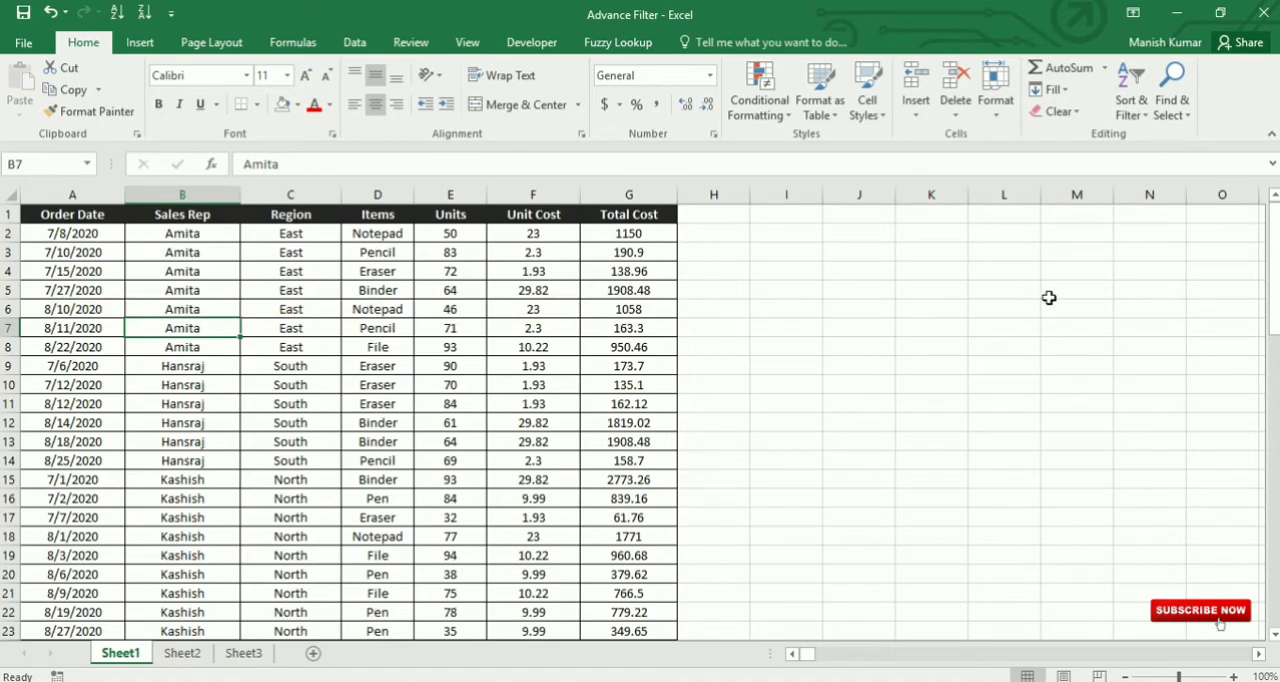
Step: Examine the yellow-highlighted 7/5/2020 order row in the sorted table, checking whether its cells from Order Date to Total Cost stayed together
scroll(170, 330, "down", 14)
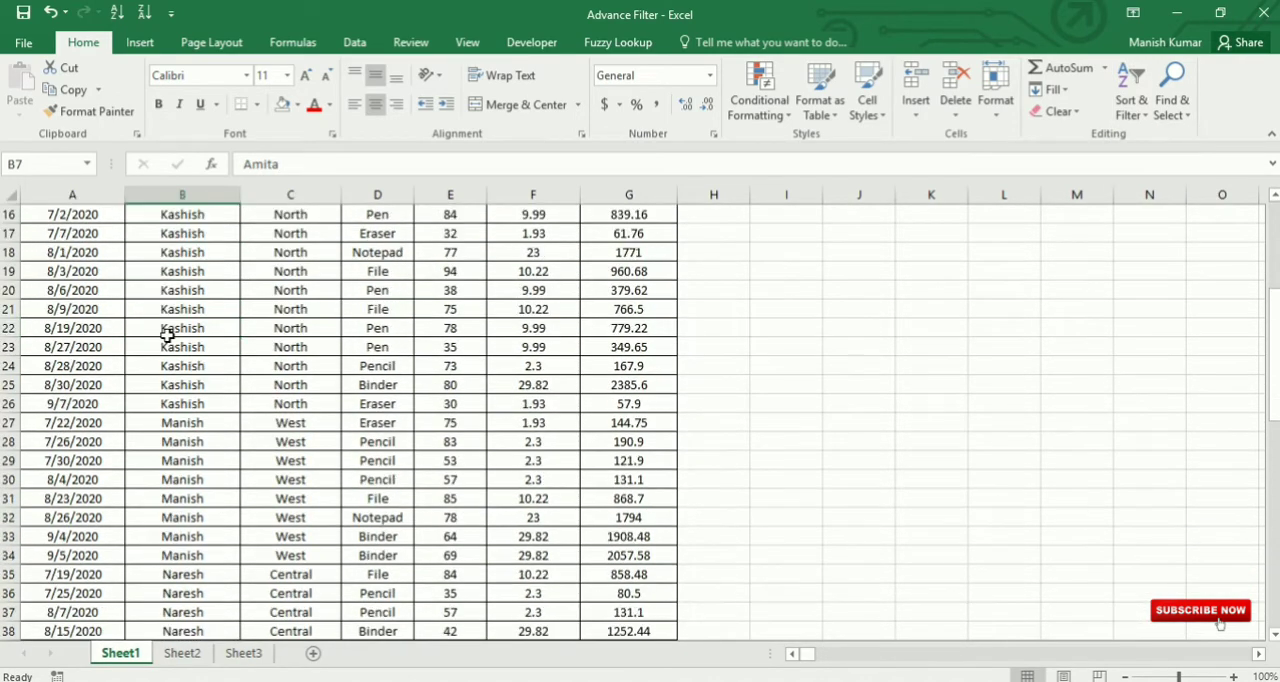
scroll(164, 343, "down", 4)
left_click_drag(89, 366, 630, 366)
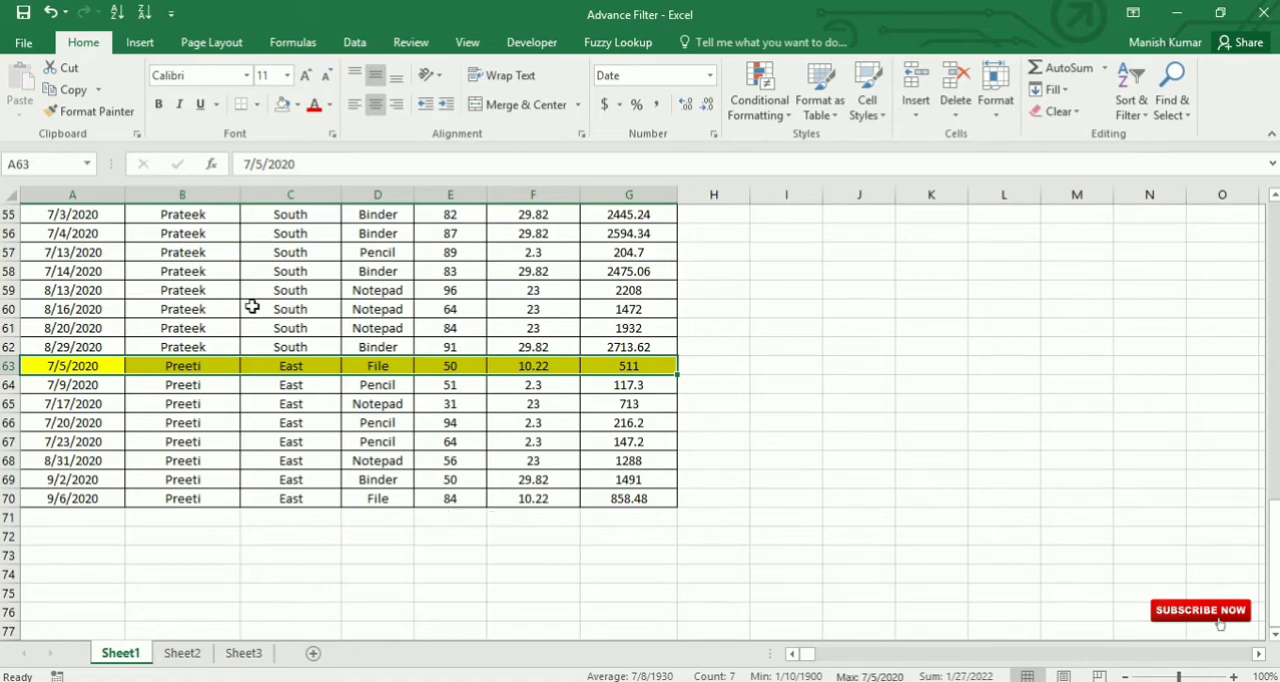
scroll(162, 377, "up", 3)
scroll(165, 372, "up", 15)
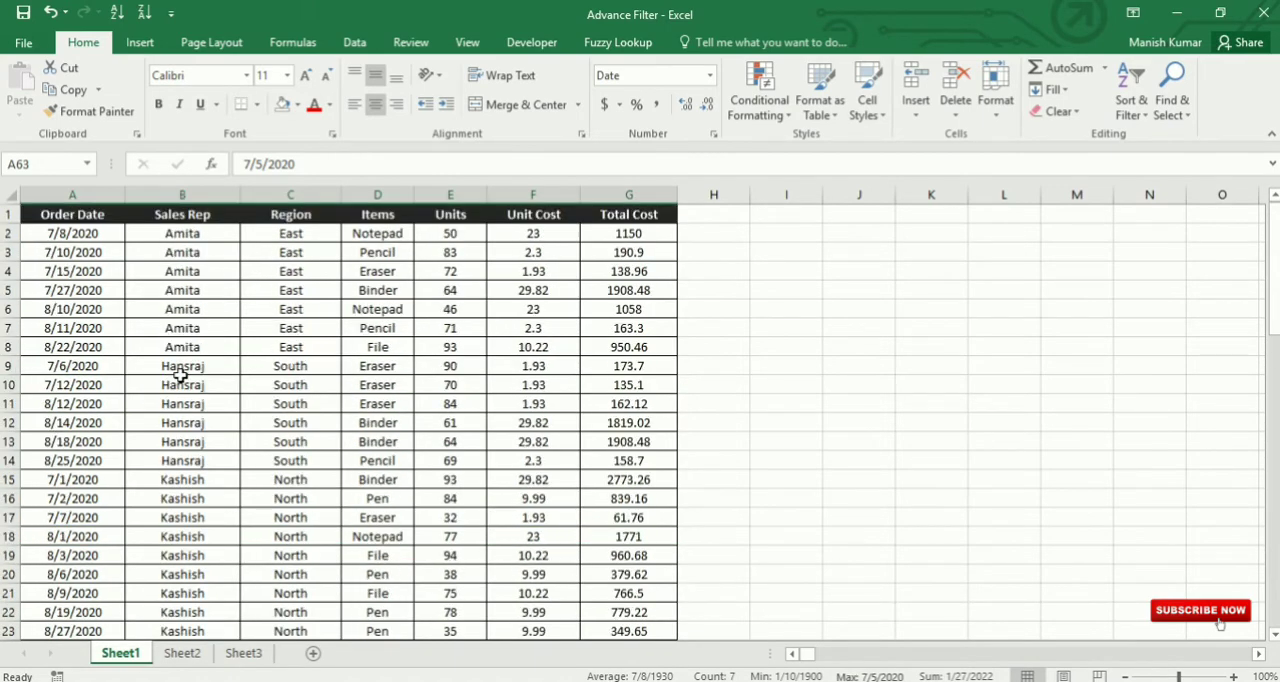
scroll(205, 357, "down", 4)
scroll(205, 357, "down", 16)
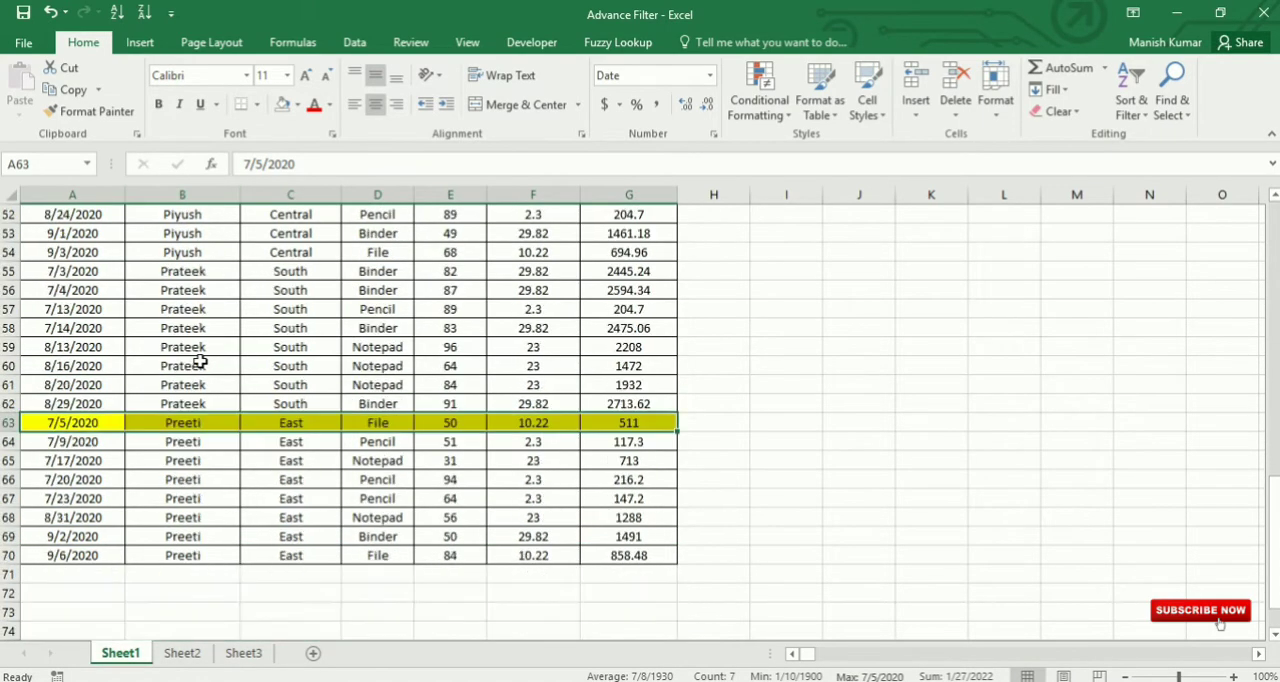
scroll(183, 338, "up", 2)
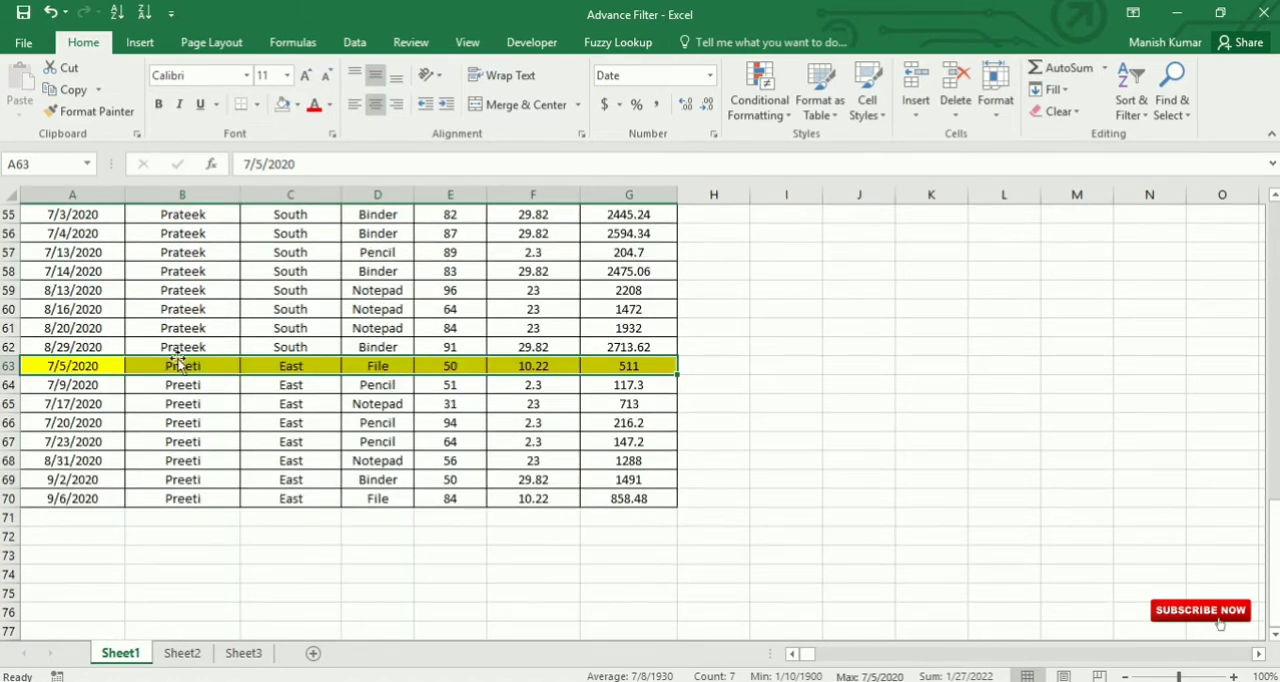
left_click_drag(72, 368, 181, 366)
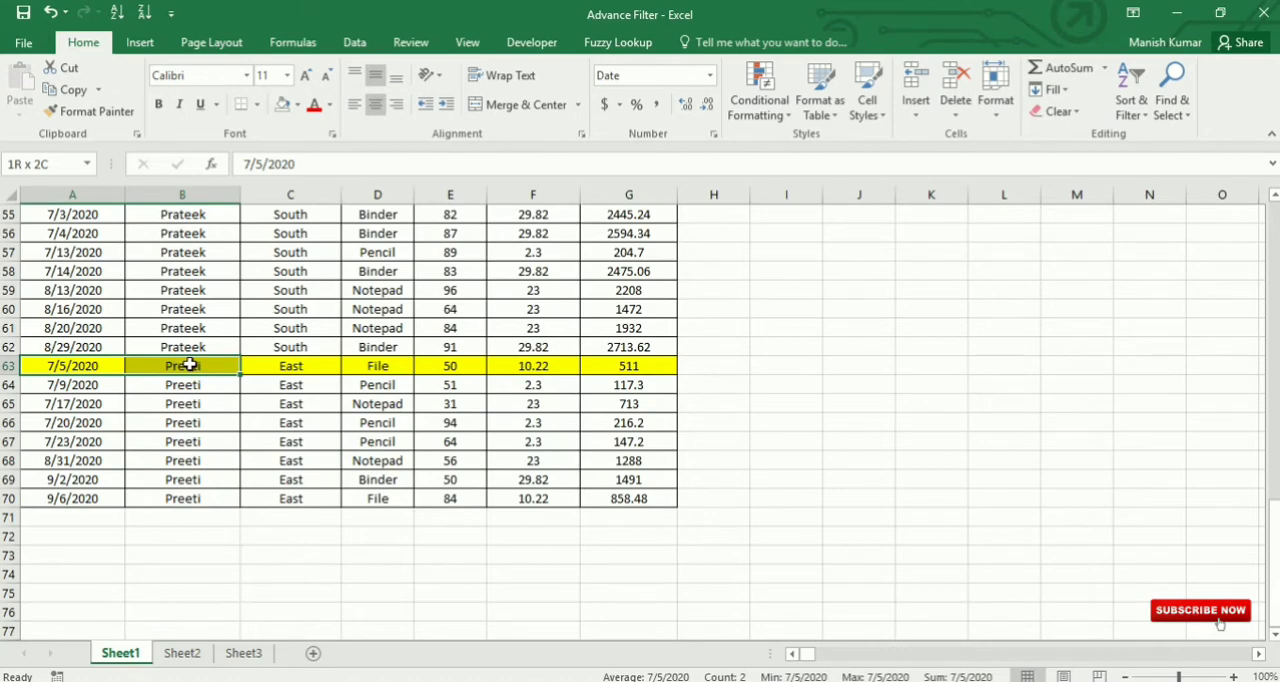
left_click_drag(377, 366, 460, 366)
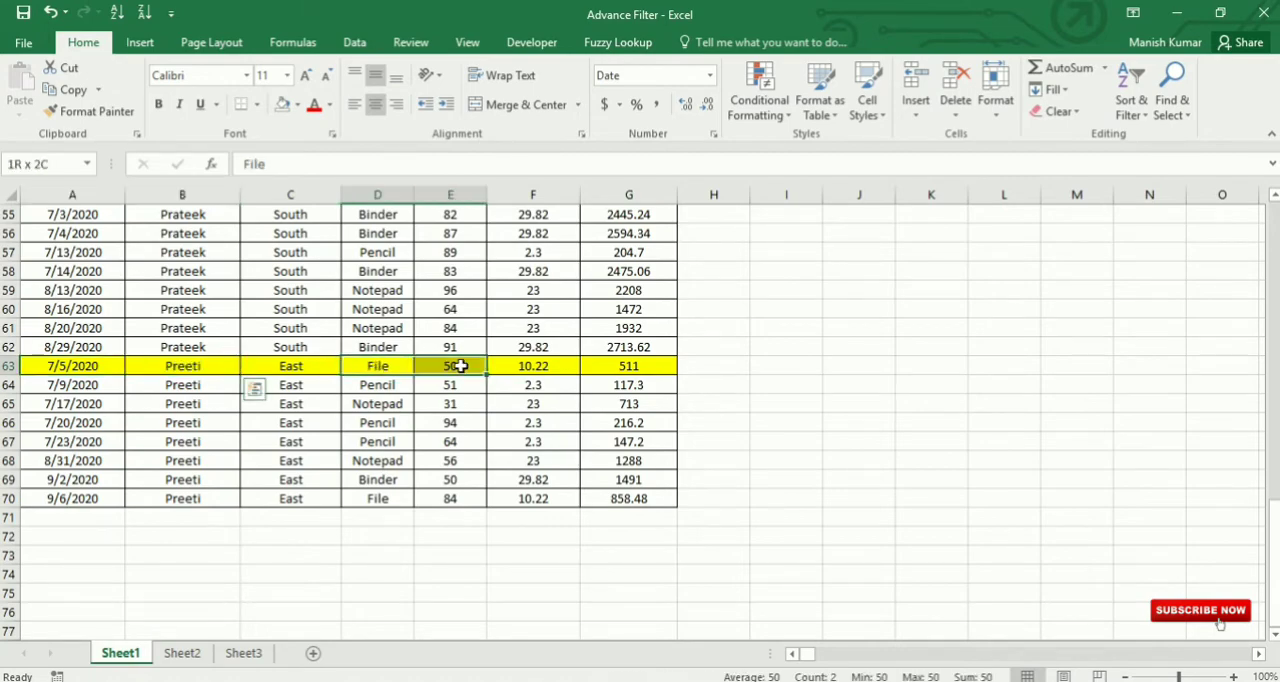
scroll(505, 409, "up", 6)
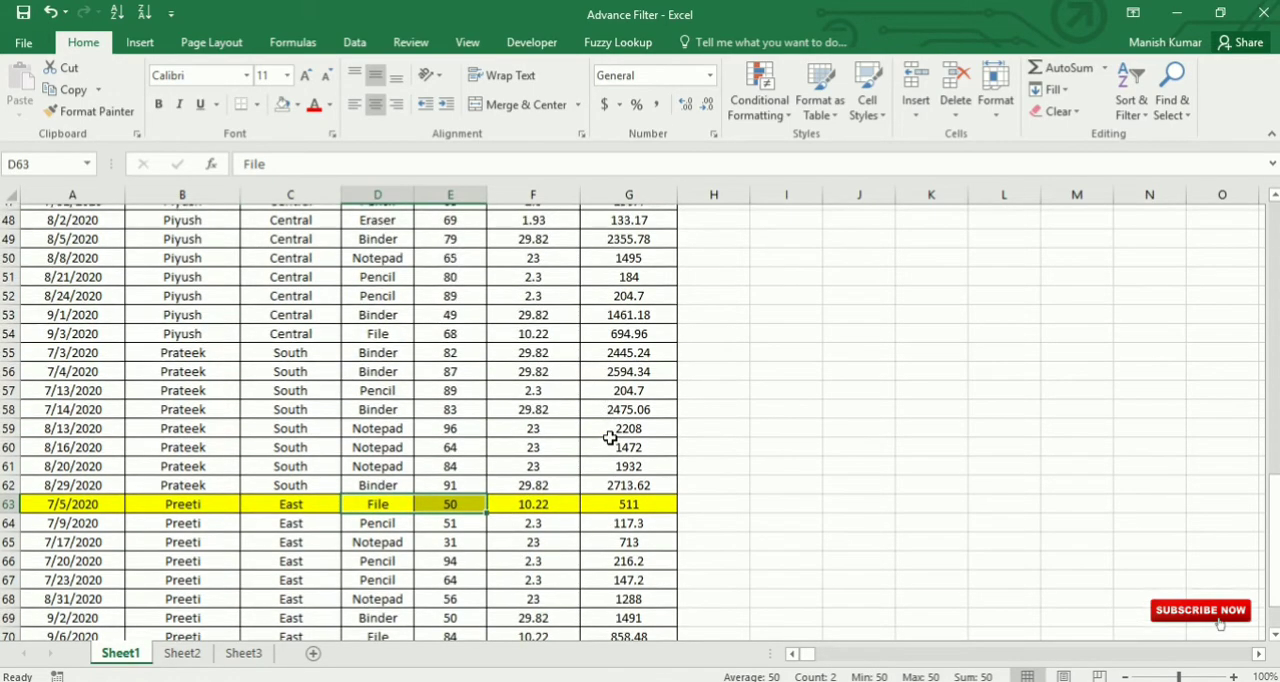
Step: Undo the last sort of the sales table by Sales Rep
scroll(611, 440, "up", 12)
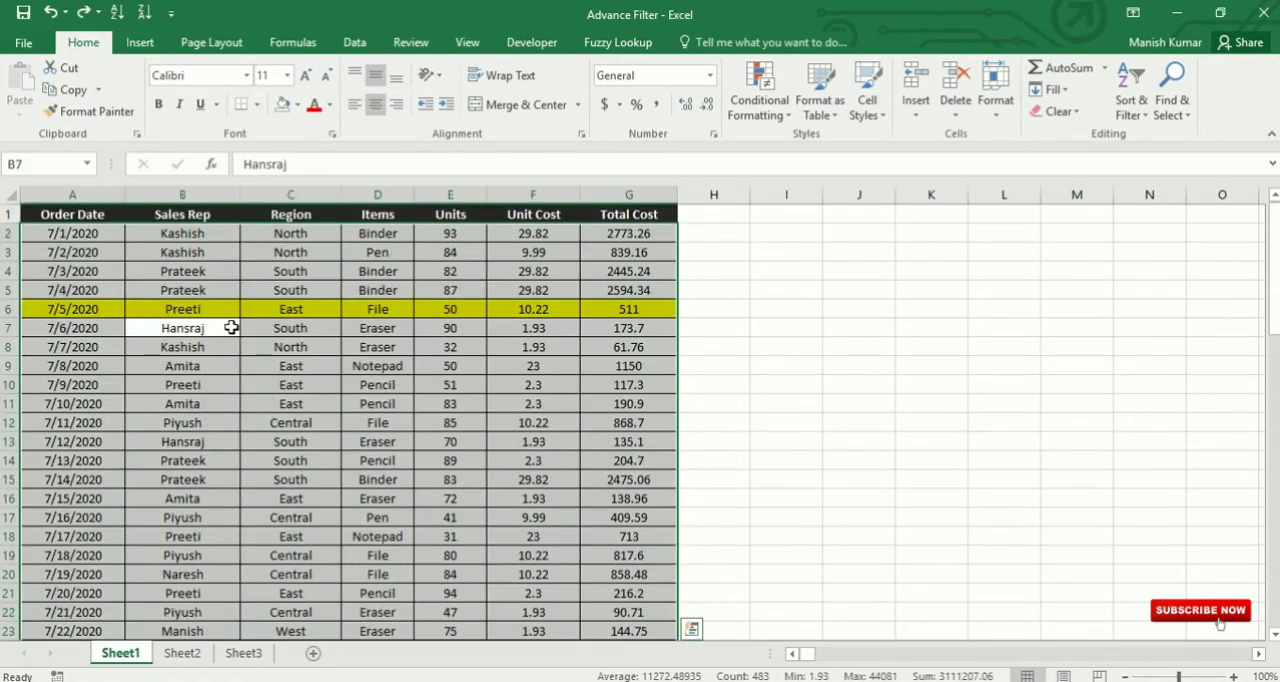
left_click(225, 328)
Step: Sort only the Sales Rep column from A to Z, continuing with the current selection instead of expanding it
left_click(203, 199)
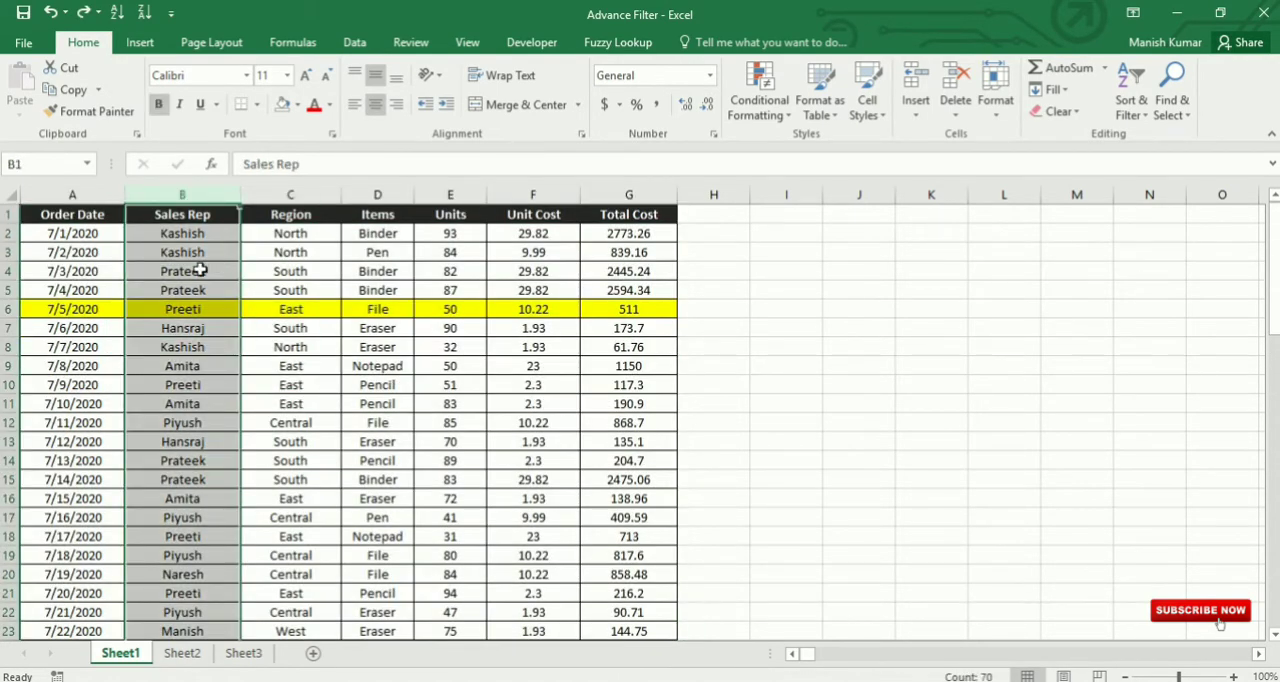
left_click(1138, 106)
left_click(1168, 135)
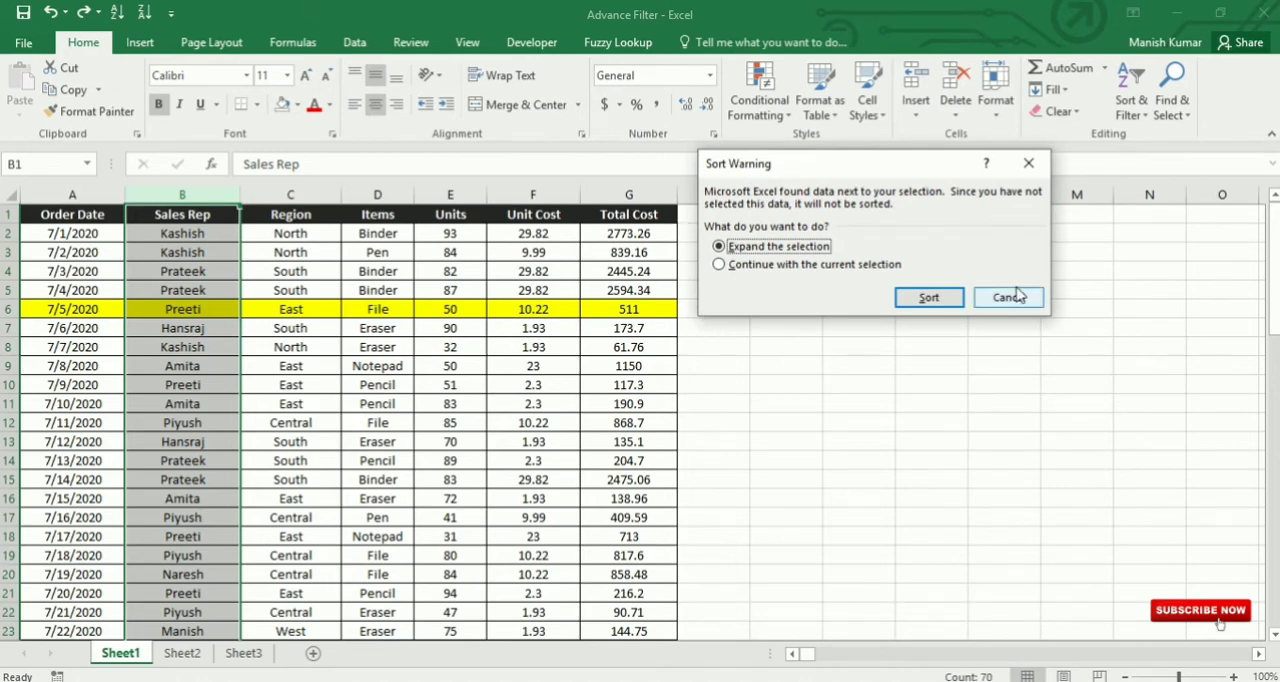
left_click_drag(853, 165, 715, 178)
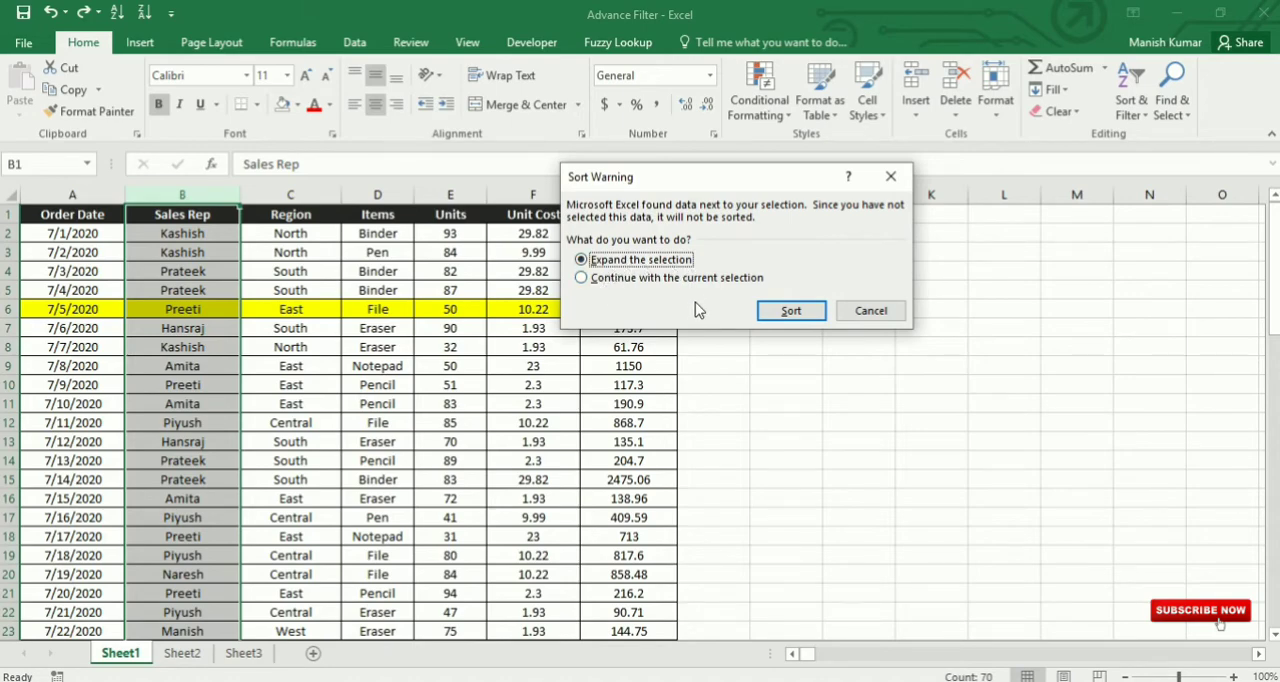
left_click(610, 278)
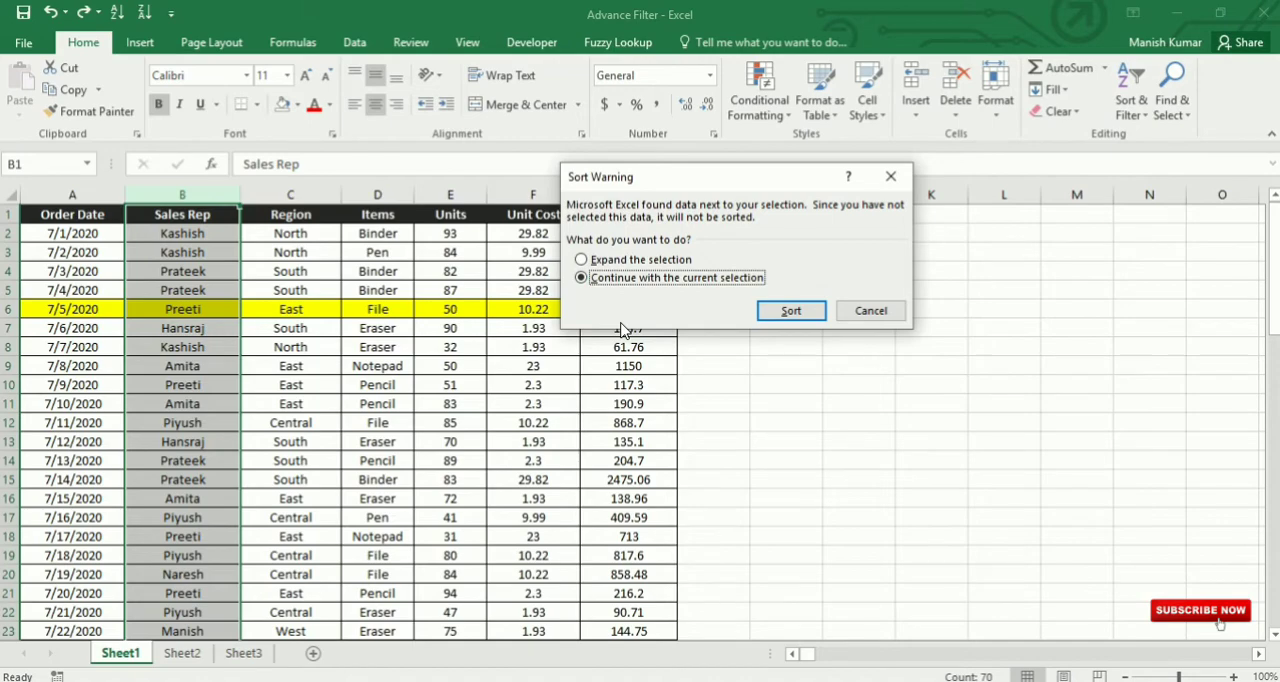
left_click(786, 311)
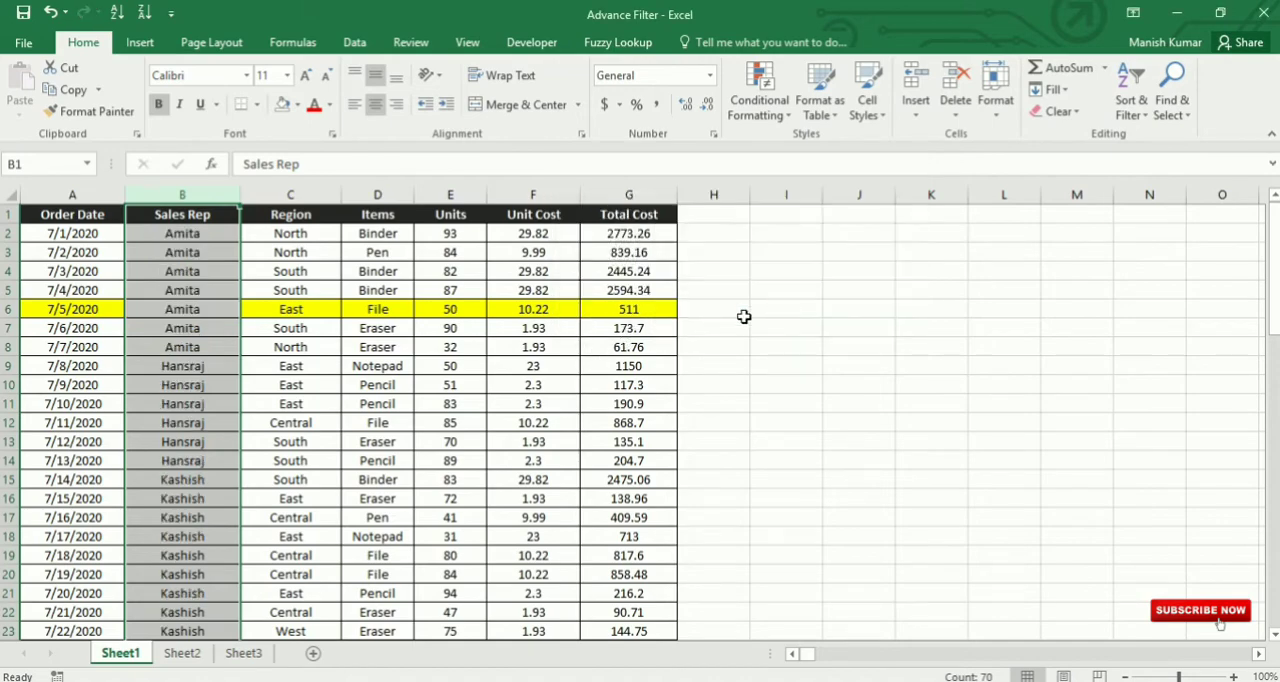
Step: Check the sorted Sales Rep column against the yellow-highlighted cells of row 6 and undo the column-only sort
left_click_drag(182, 233, 182, 575)
scroll(182, 575, "down", 19)
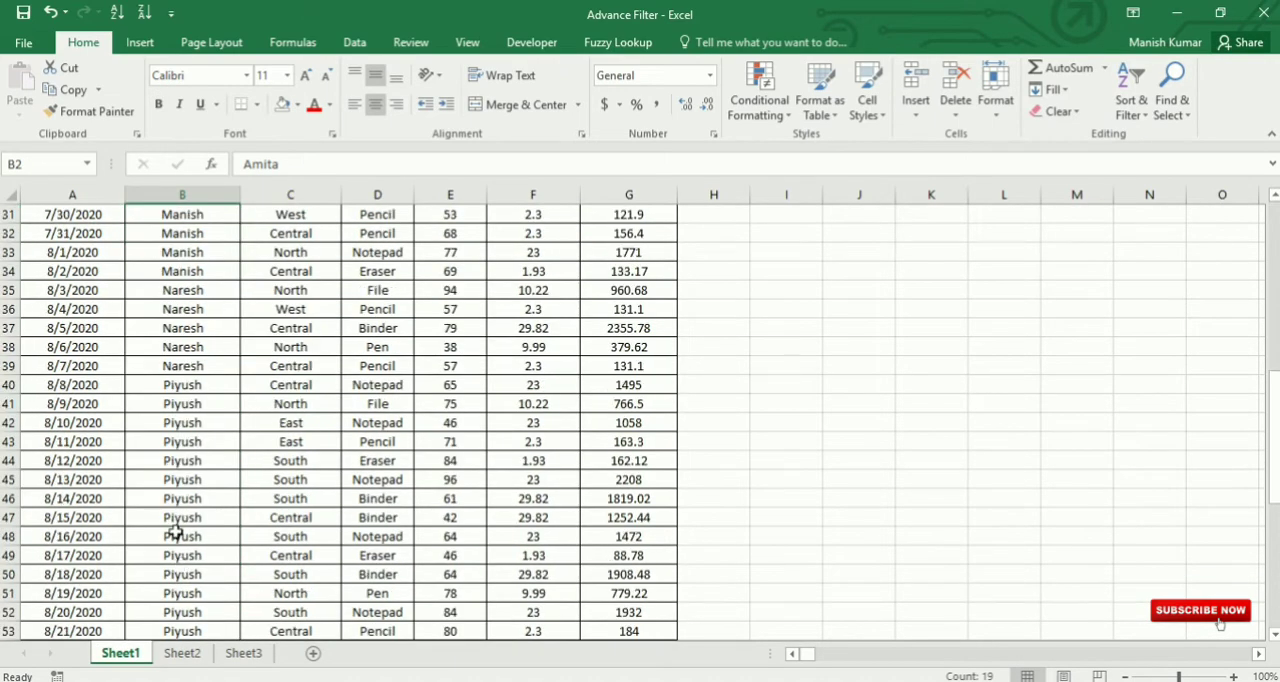
left_click(207, 310)
scroll(222, 436, "up", 19)
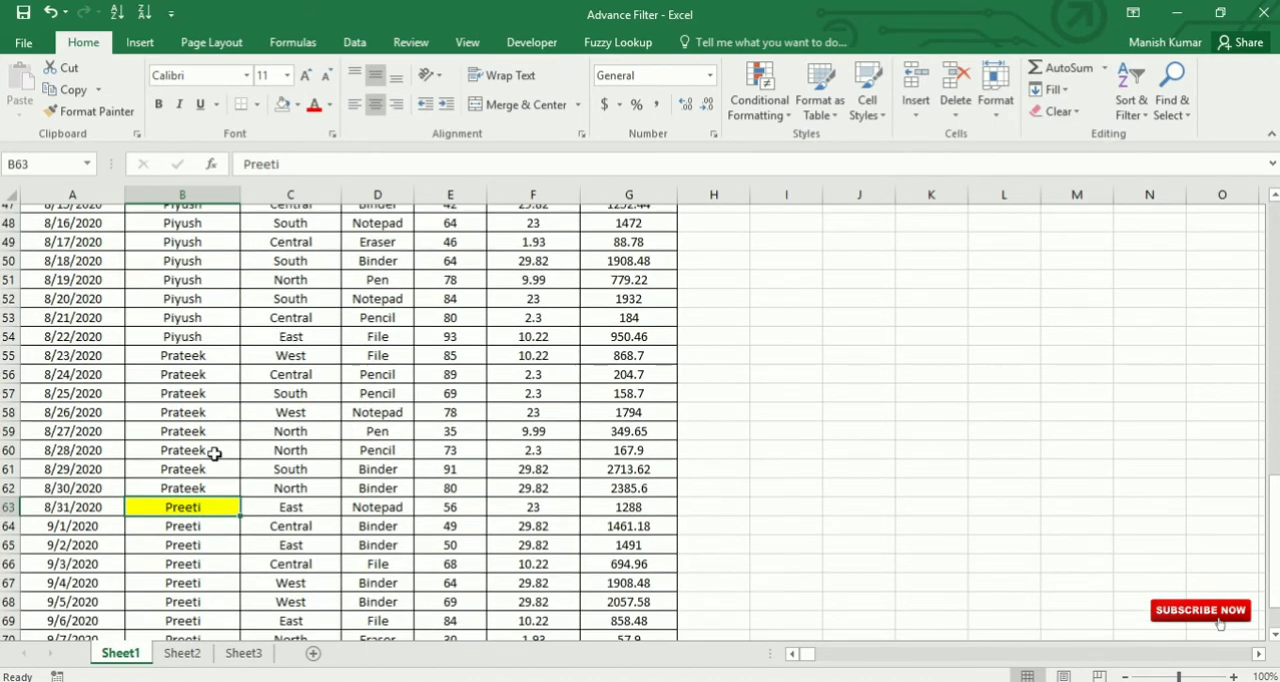
left_click_drag(72, 309, 640, 308)
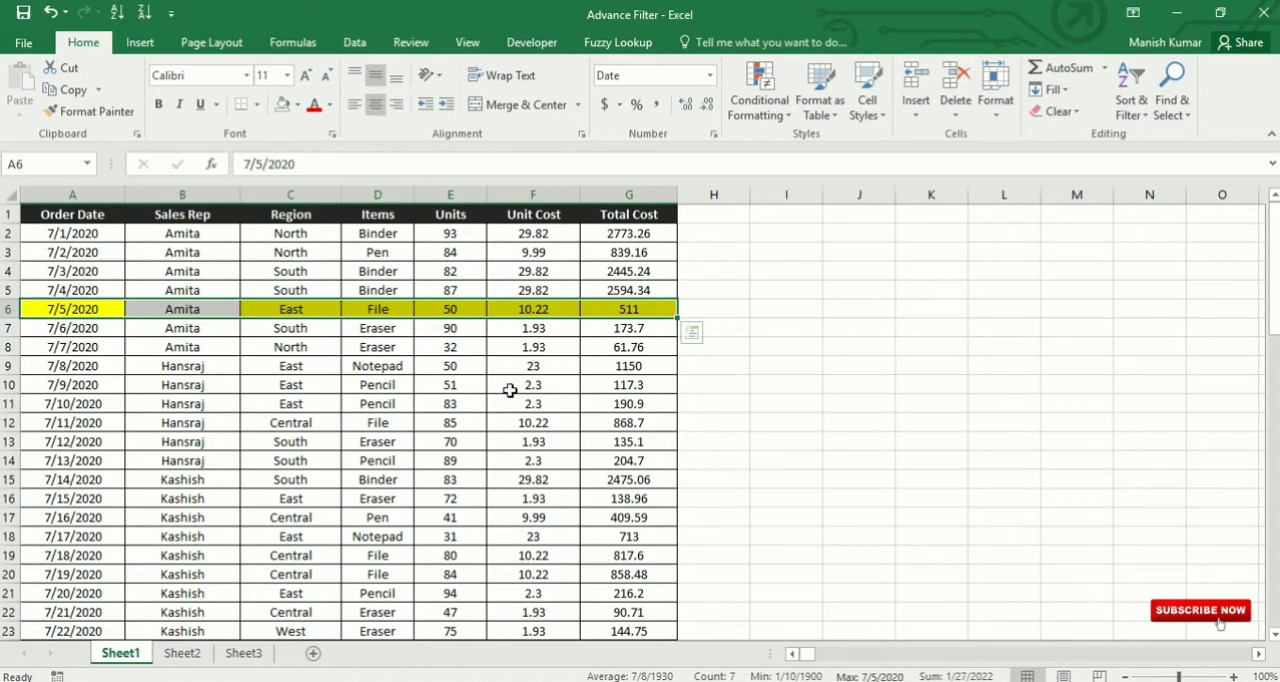
key("ctrl+z")
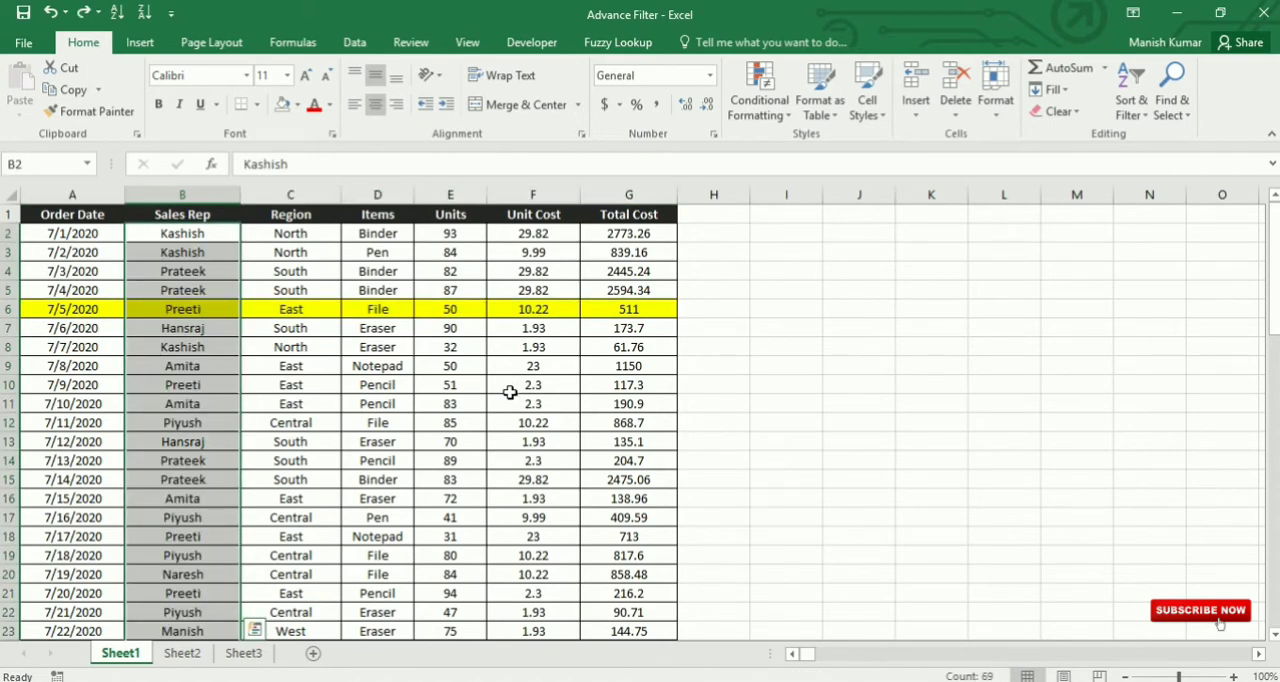
left_click(182, 363)
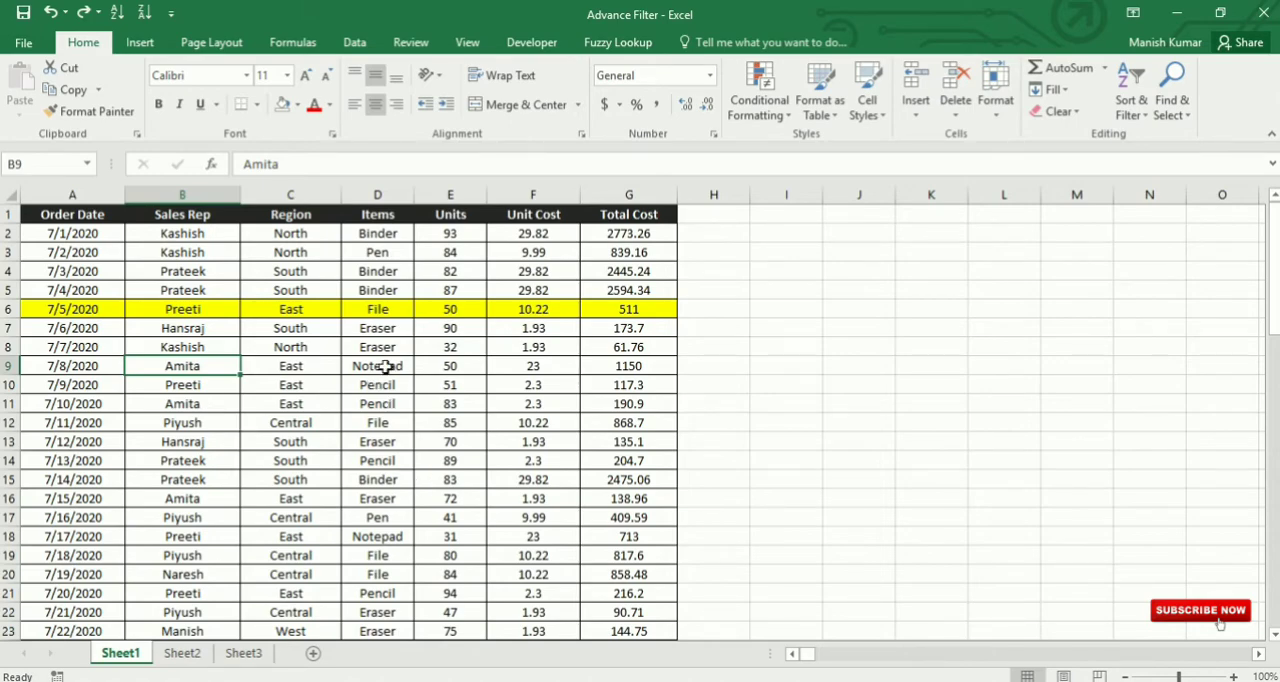
Step: Fill the Items cells D9:D13 with a light blue theme color
left_click_drag(386, 366, 383, 441)
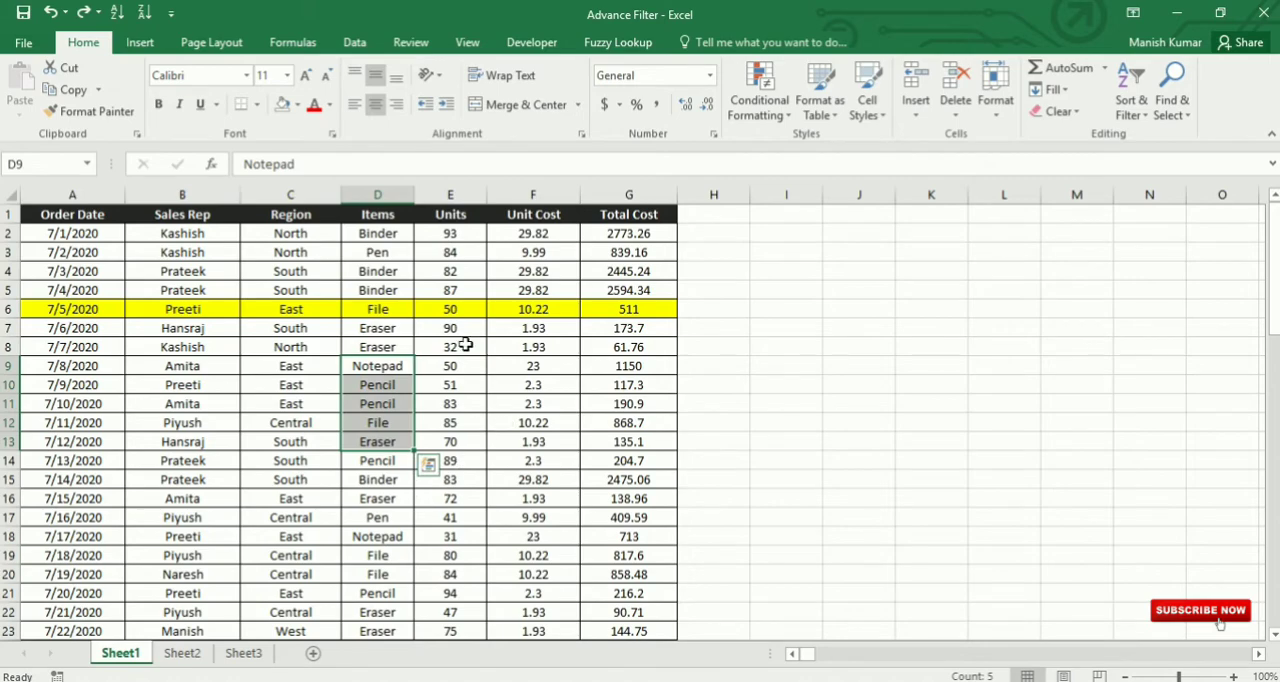
left_click(303, 107)
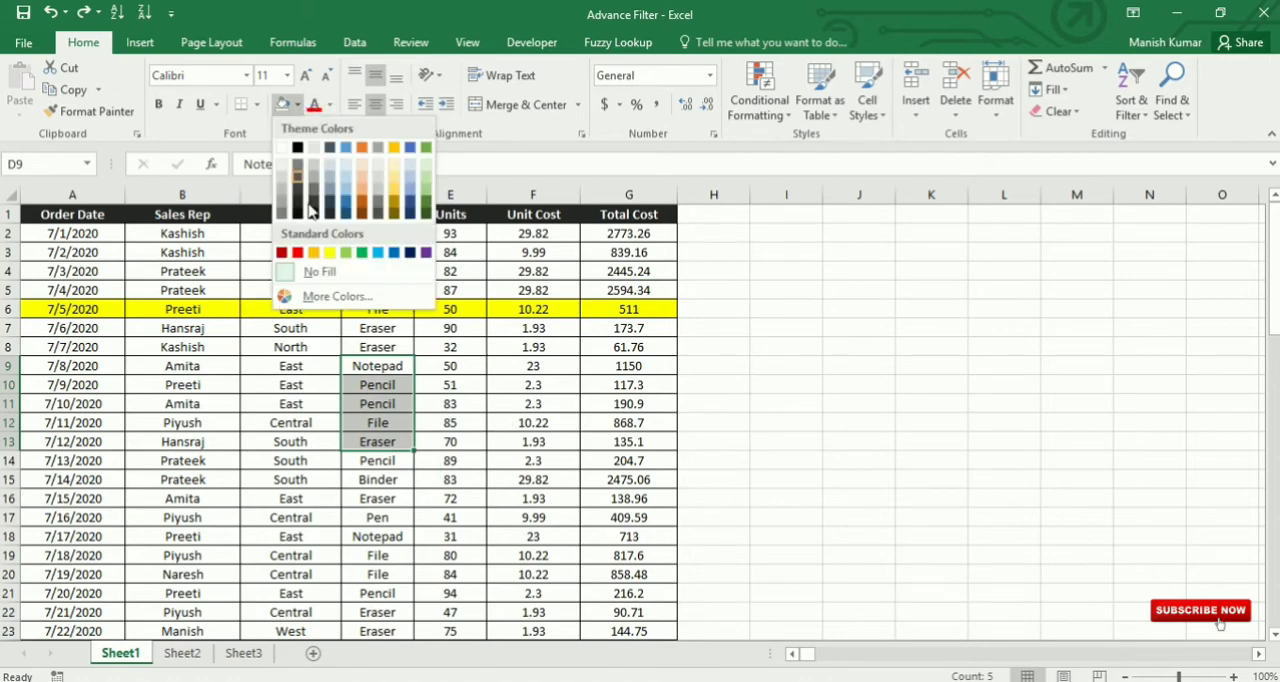
left_click(348, 166)
Step: Fill the Items cells D22:D29 with a light orange theme color
scroll(413, 377, "down", 5)
left_click_drag(378, 328, 380, 462)
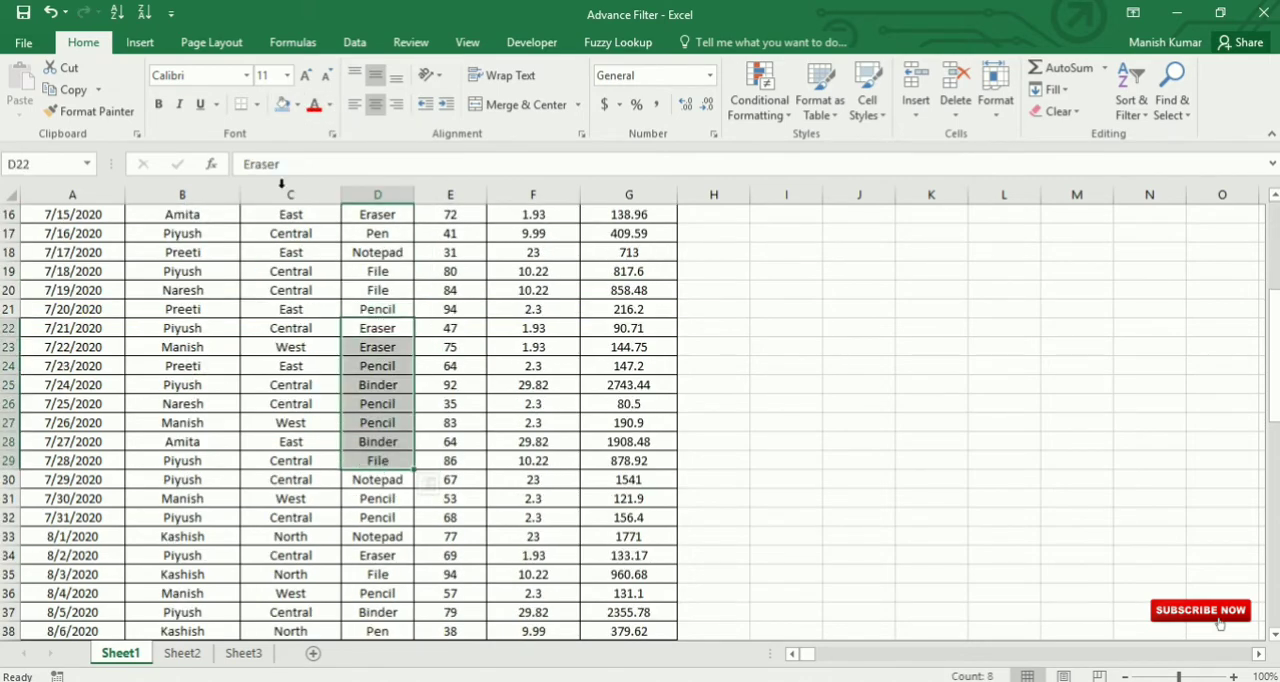
left_click(297, 105)
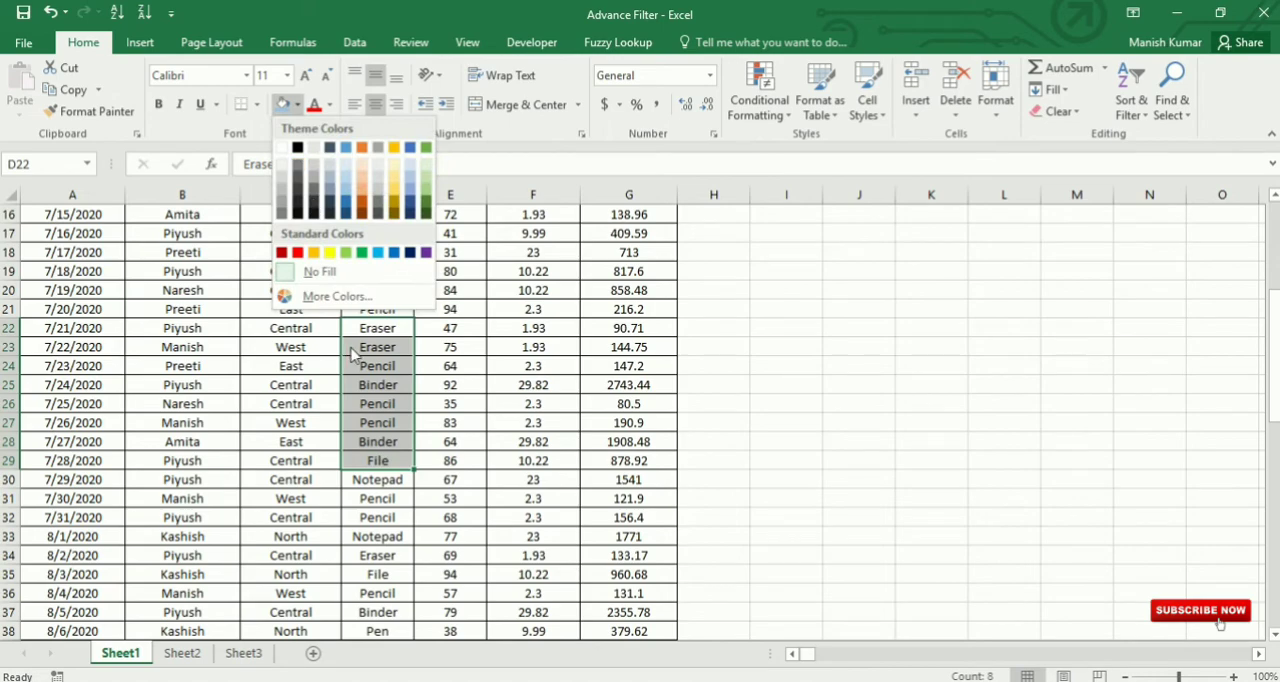
left_click(362, 186)
Step: Fill the Items cells D37:D49 with a gray theme color
scroll(486, 363, "down", 4)
left_click_drag(378, 385, 380, 610)
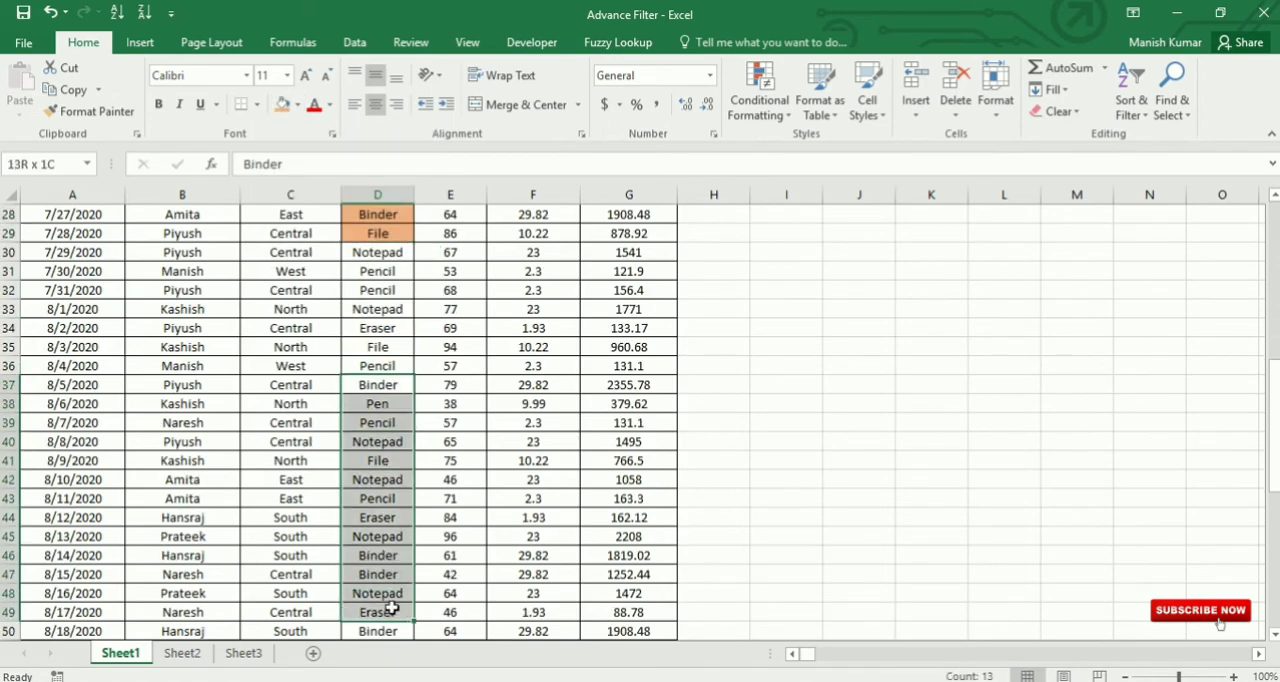
left_click(297, 105)
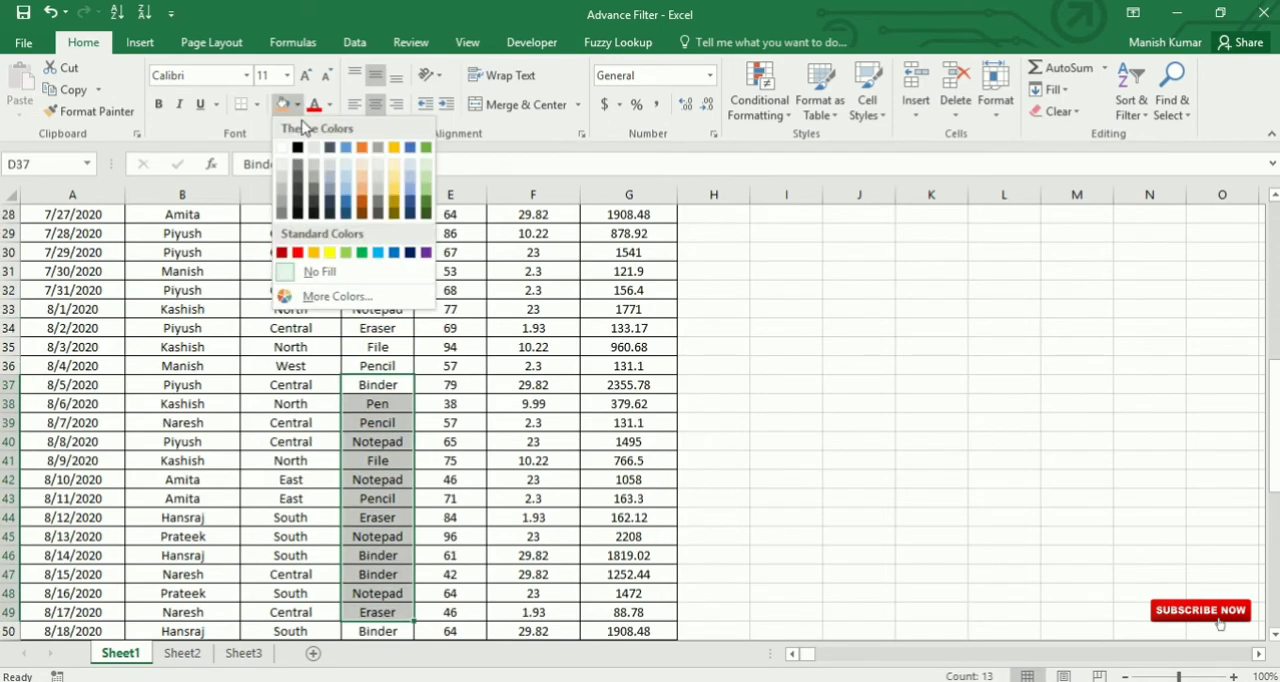
left_click(379, 198)
scroll(435, 300, "up", 9)
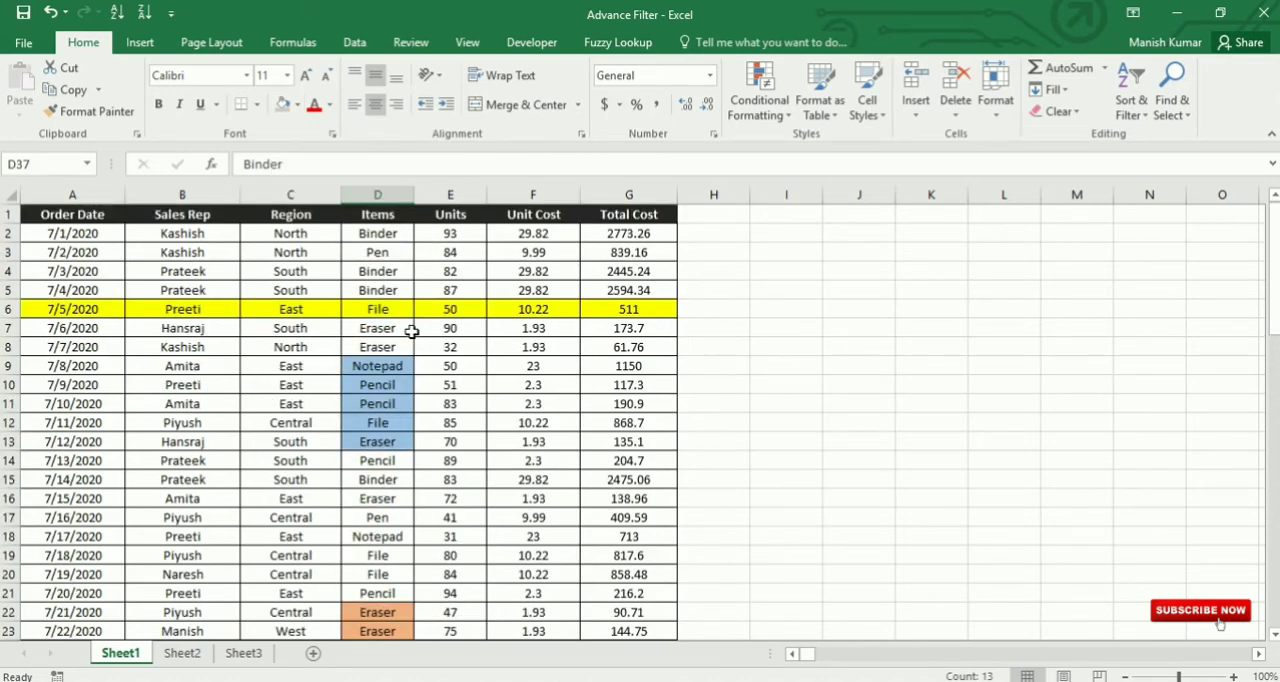
Step: Start a custom sort on the sales table from the blue Items cell D10, with Items as the sort column
left_click(360, 403)
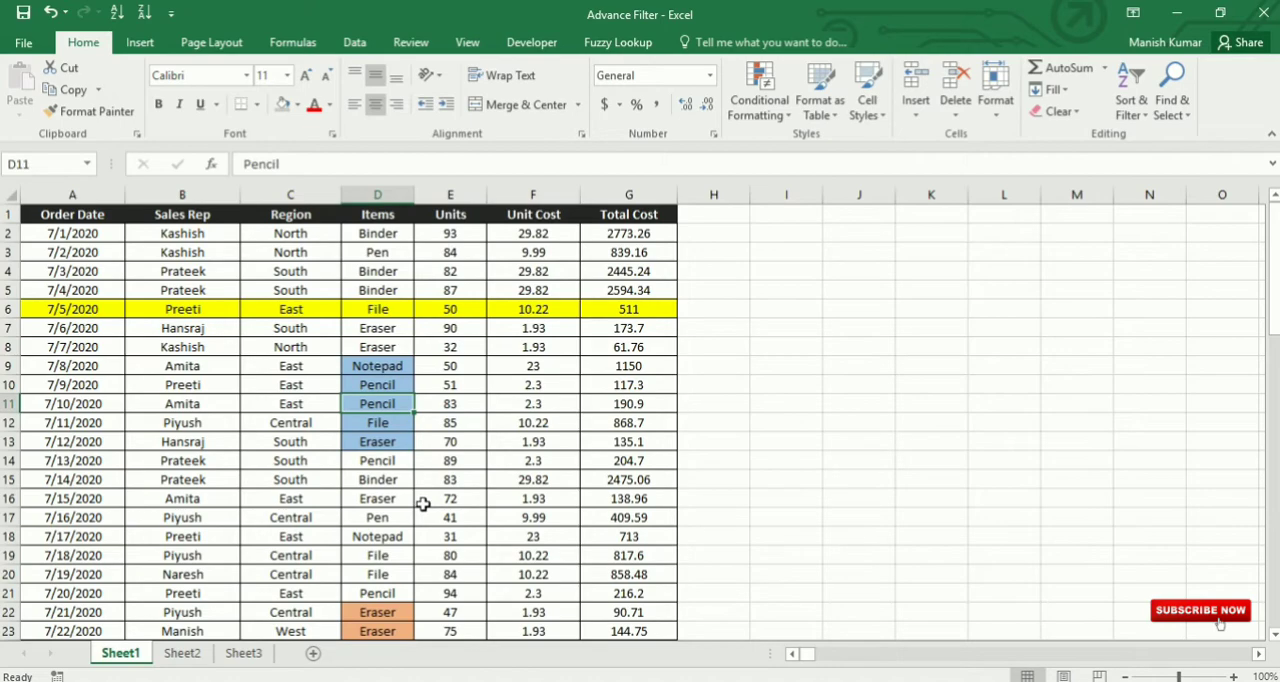
left_click(410, 366)
left_click(392, 190)
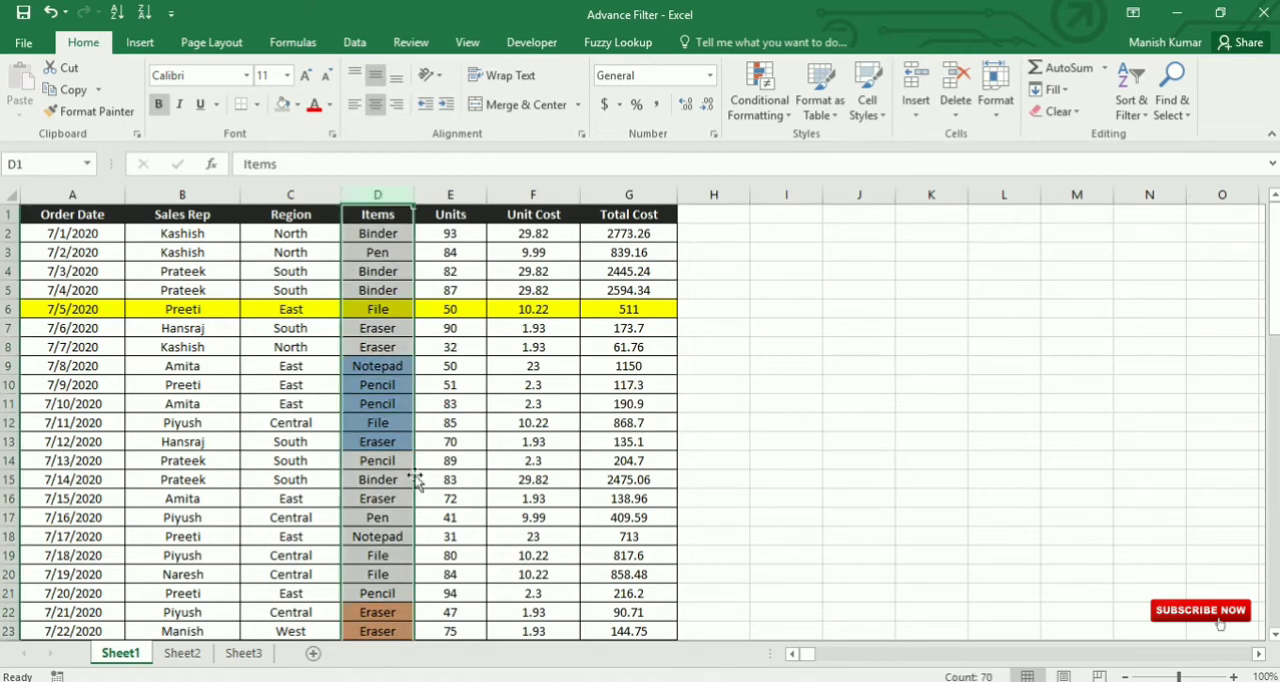
left_click(377, 385)
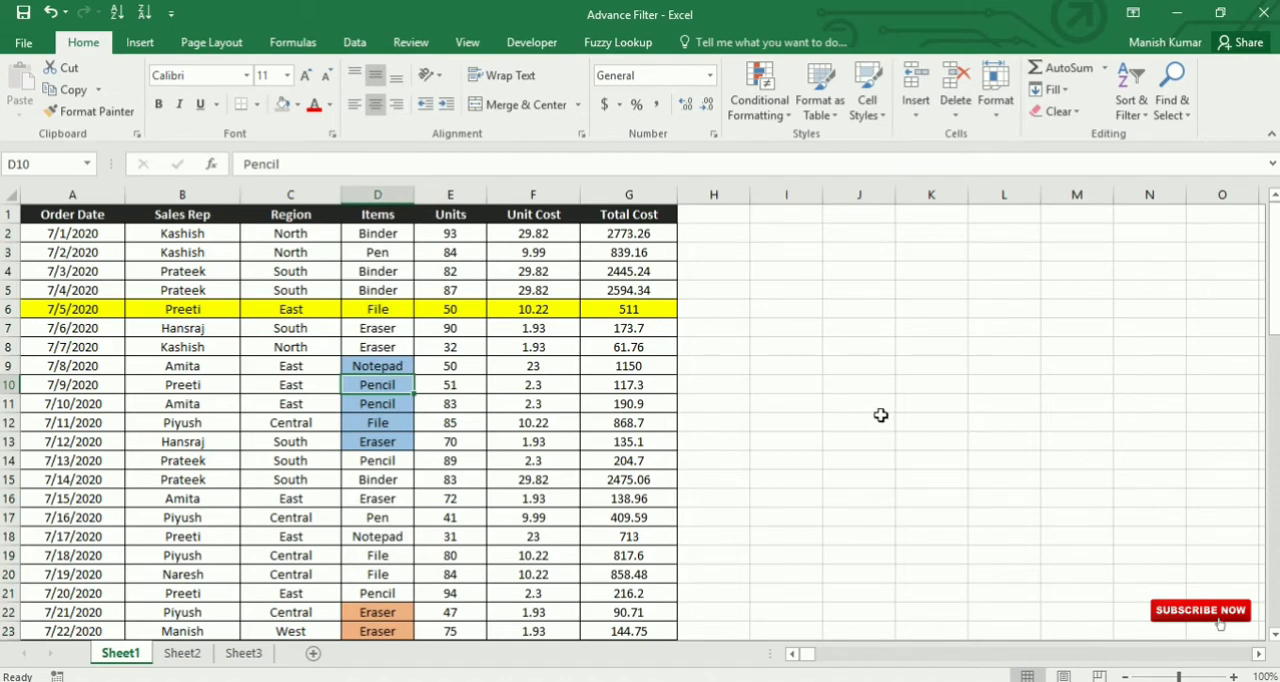
left_click(1140, 112)
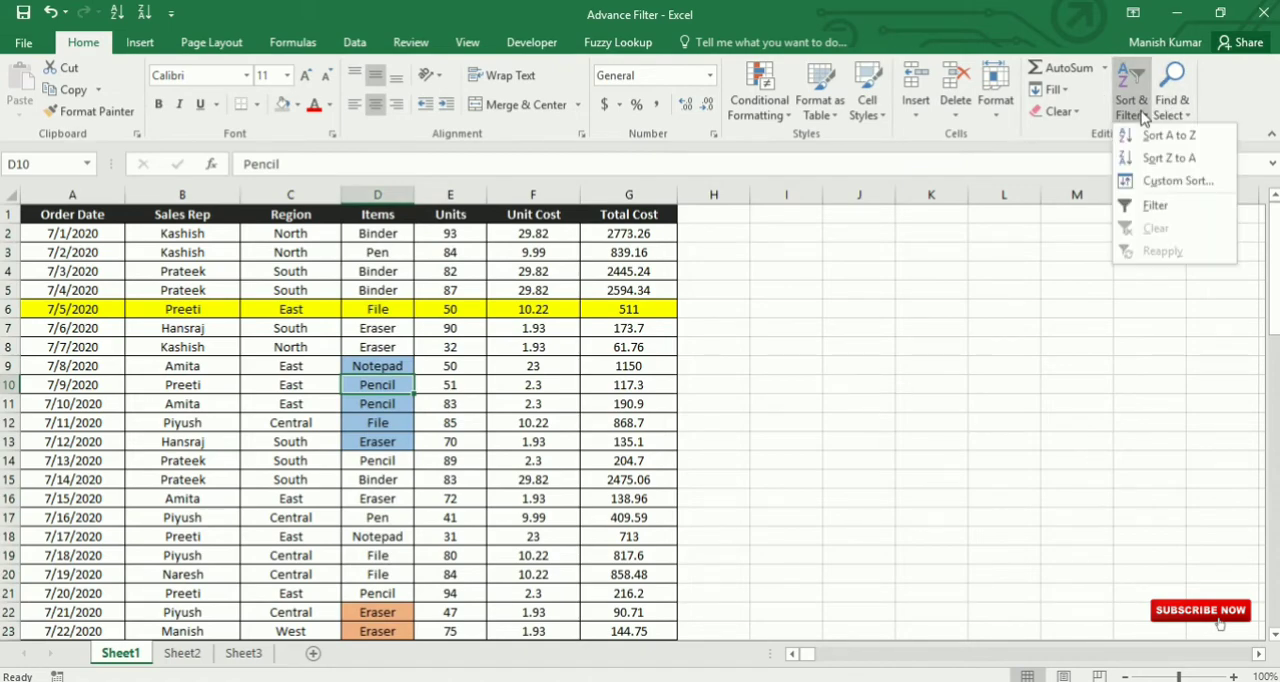
left_click(1175, 180)
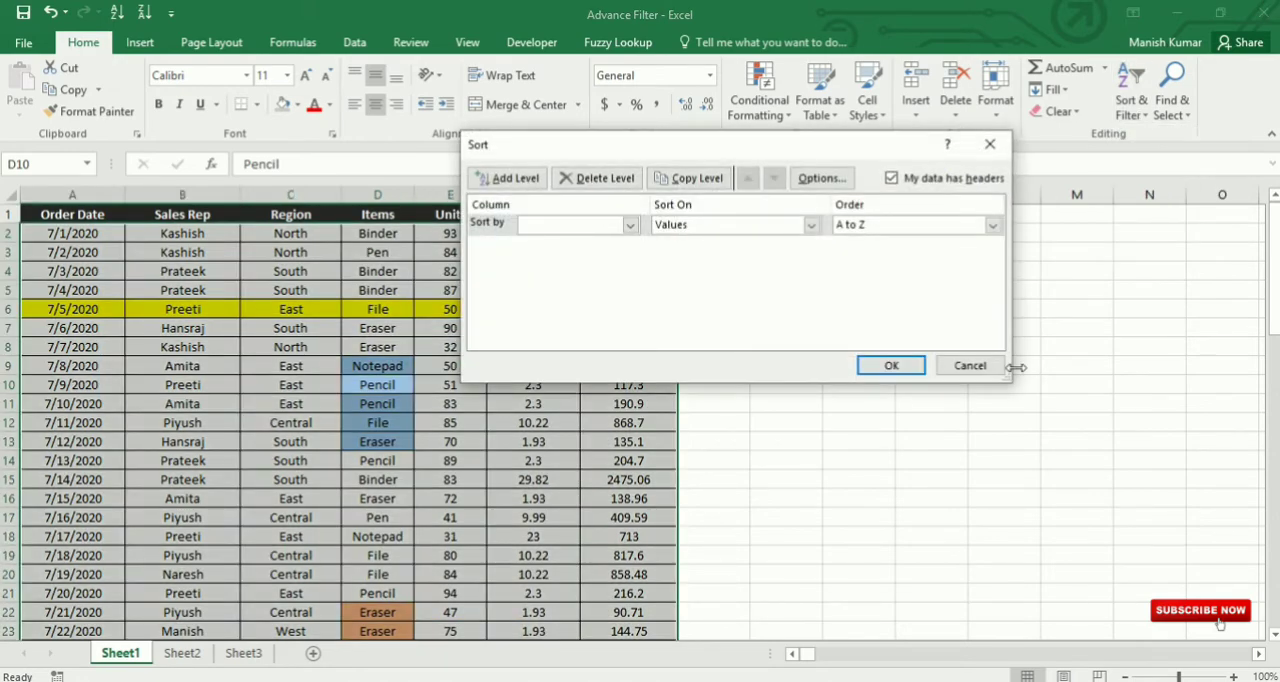
left_click_drag(673, 145, 825, 127)
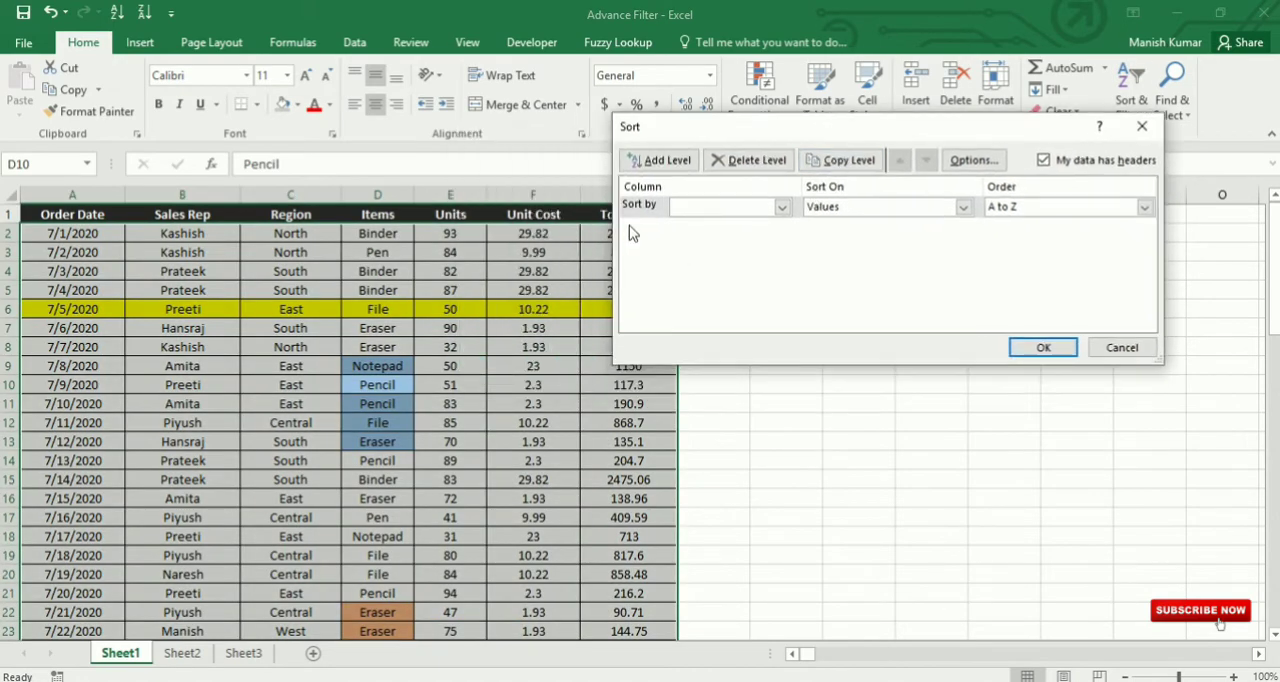
left_click(783, 207)
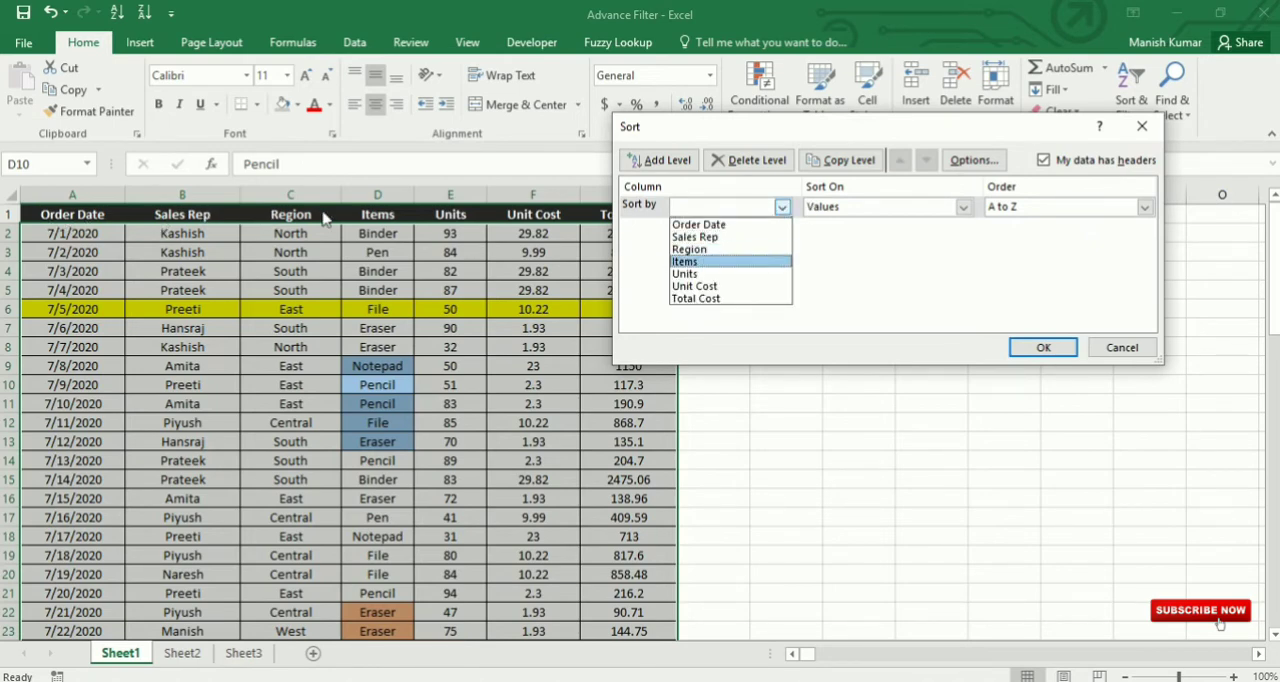
left_click(691, 262)
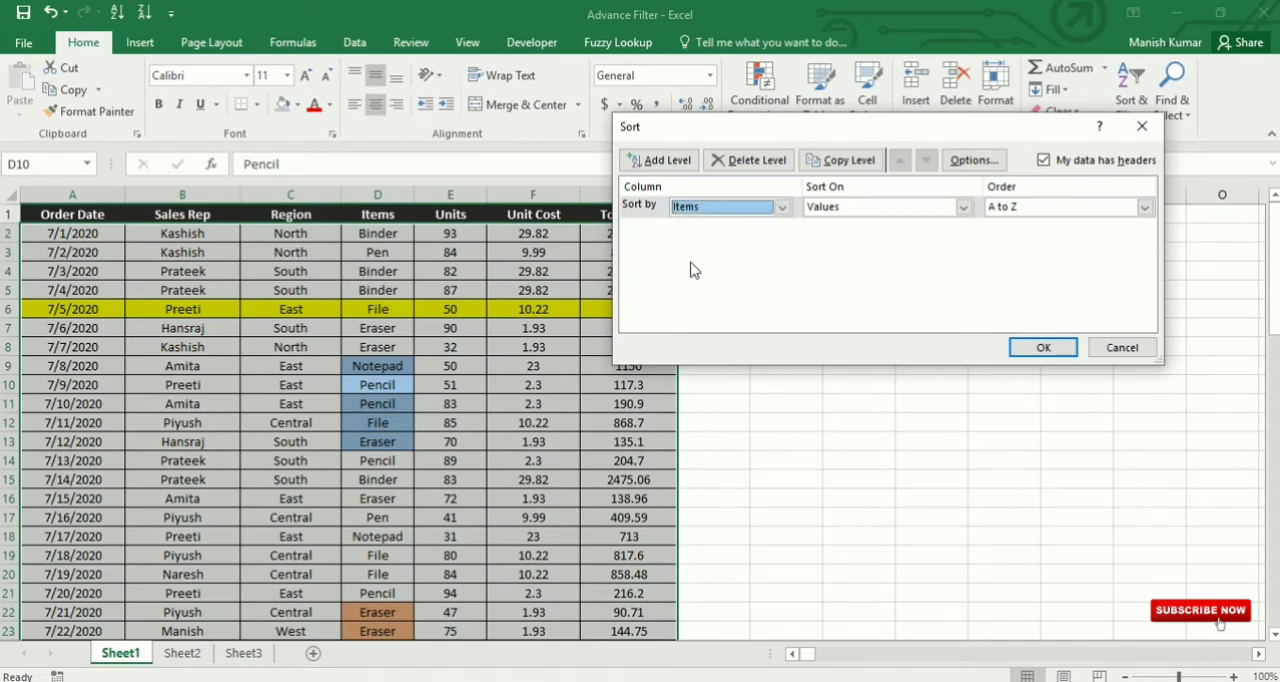
Step: Sort the table on the cell color of Items with orange on top and check the row order
left_click(963, 207)
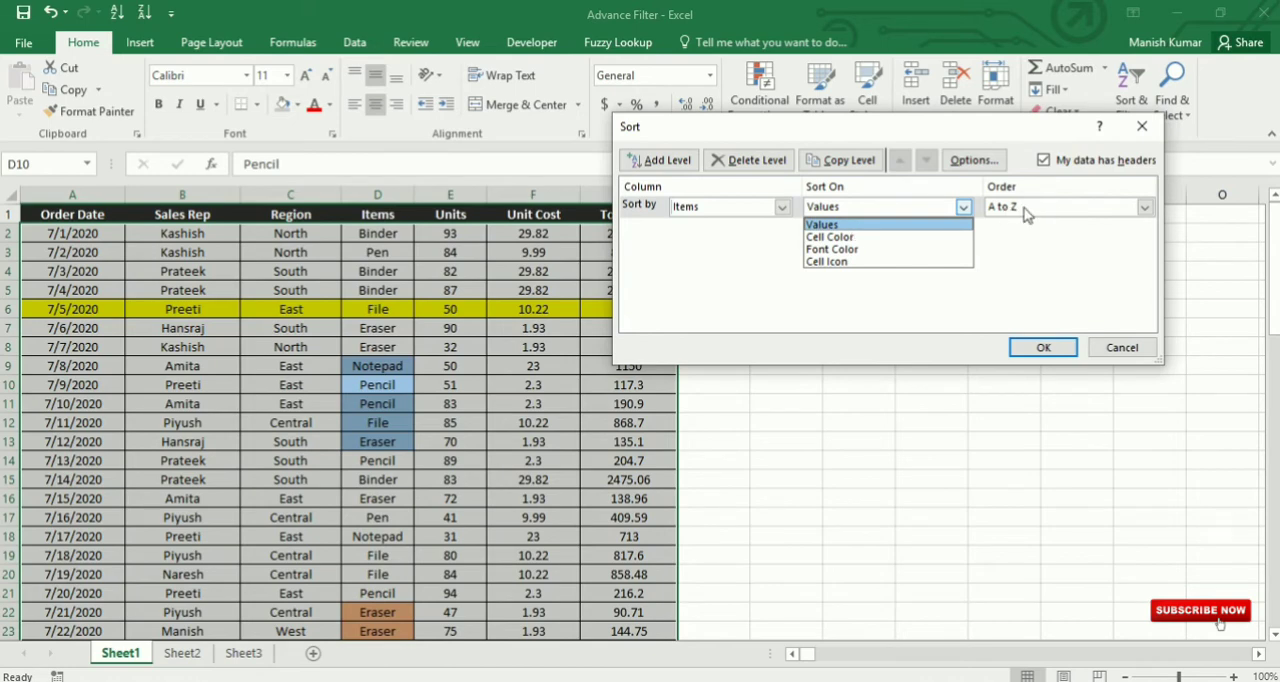
left_click(872, 238)
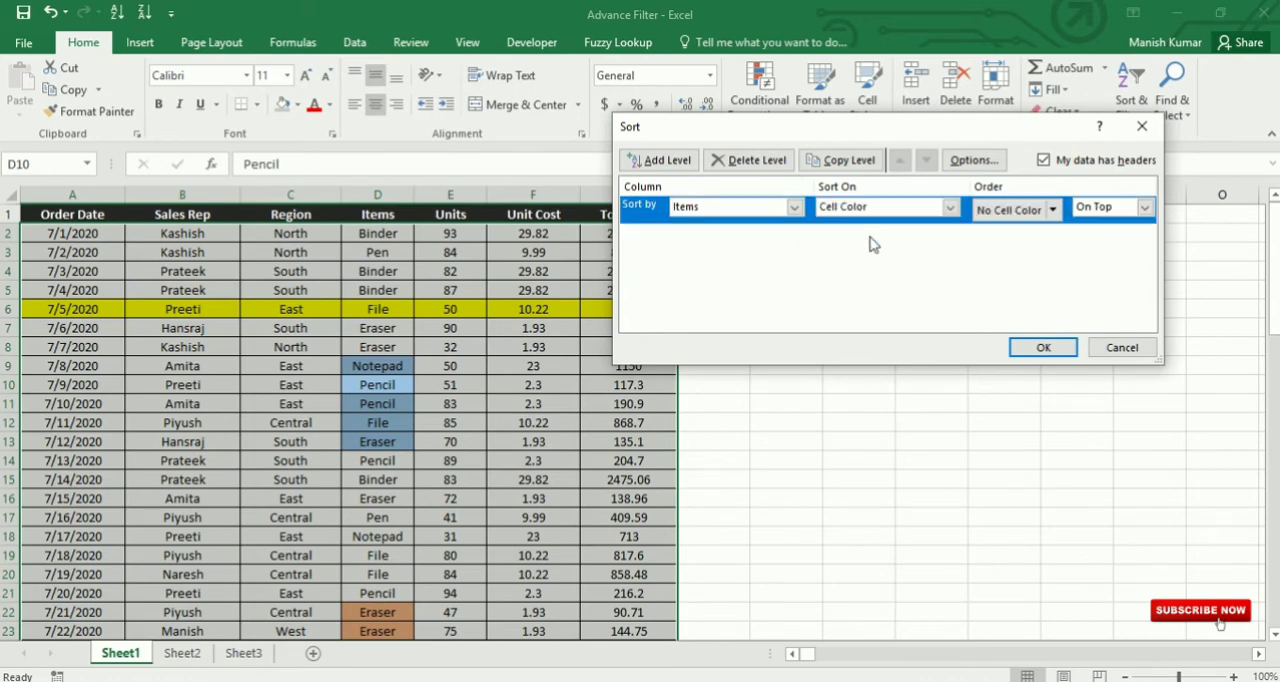
left_click(1052, 210)
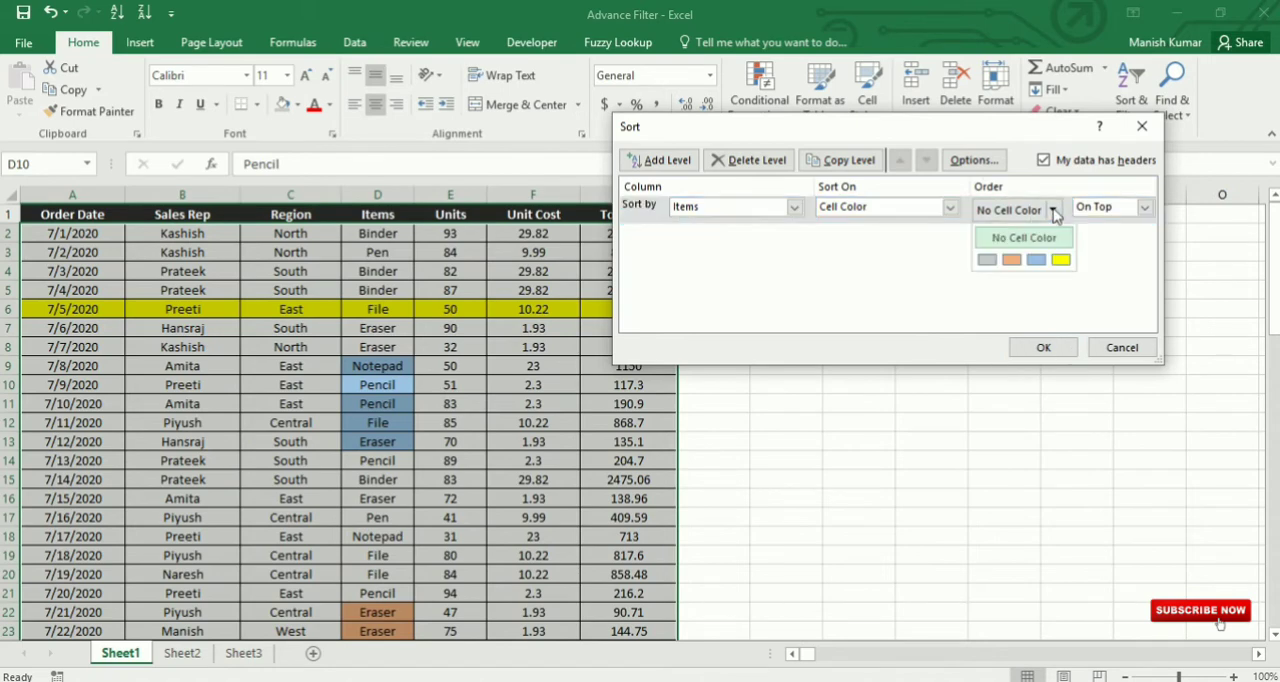
left_click(1011, 260)
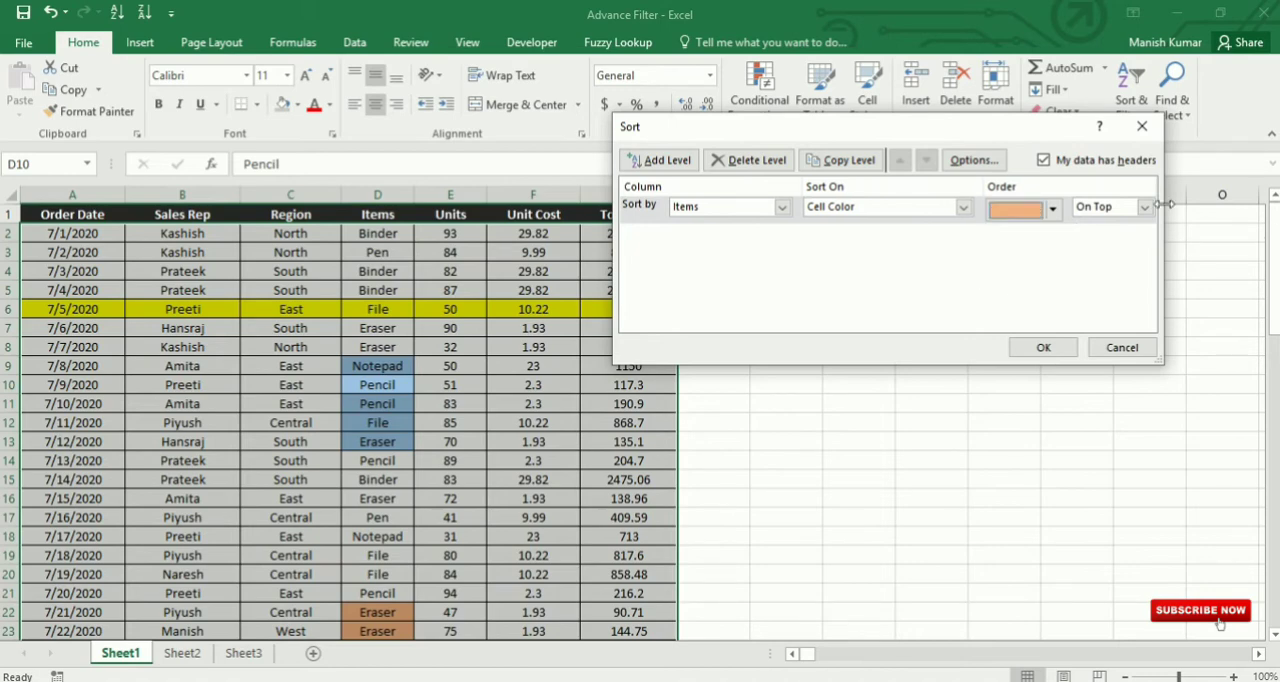
left_click(1043, 349)
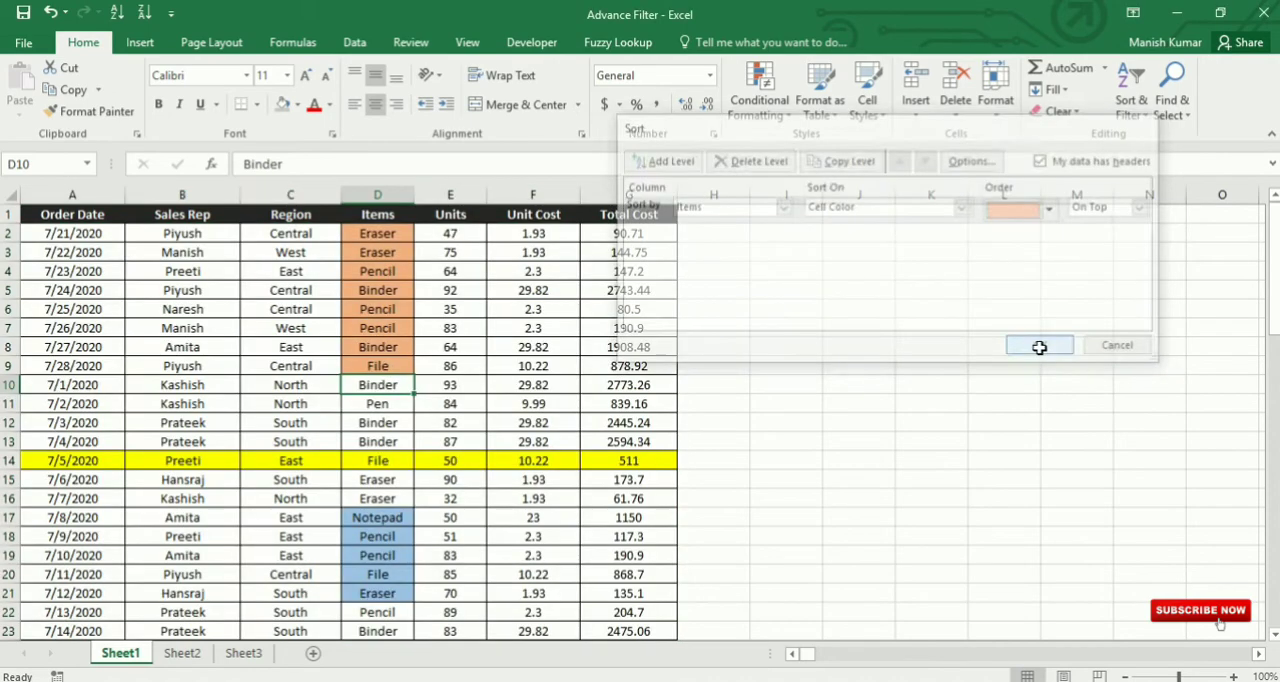
scroll(414, 252, "down", 14)
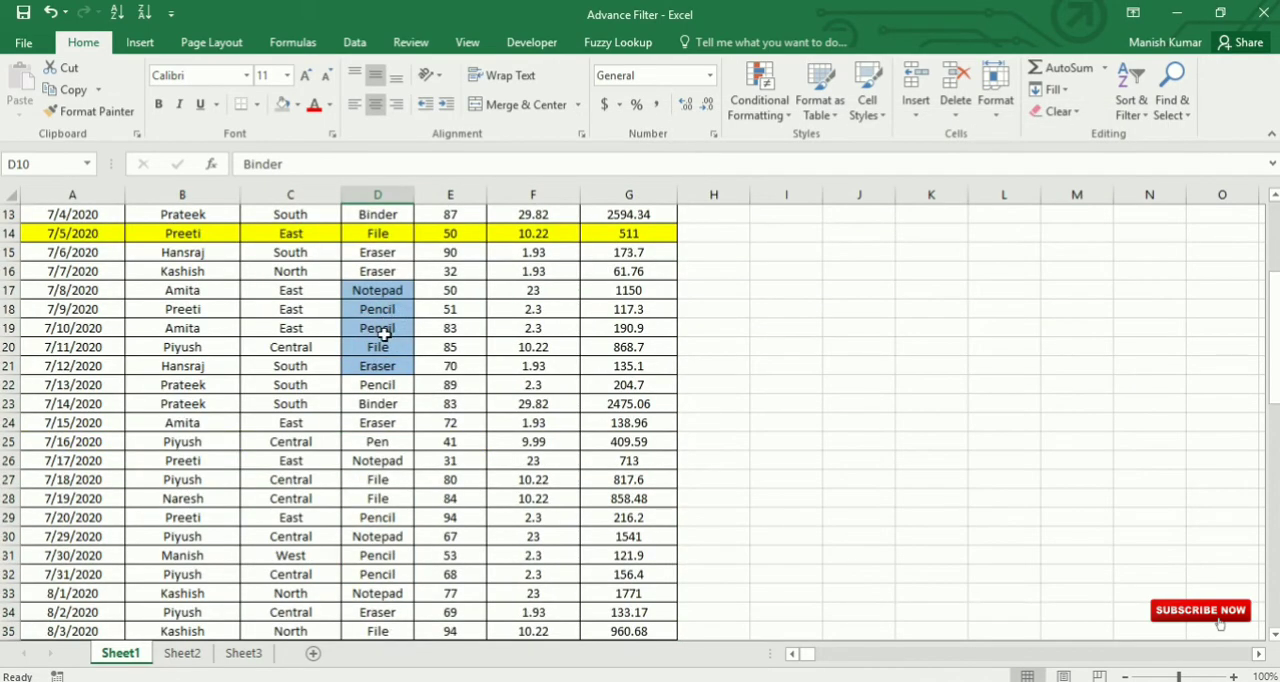
scroll(387, 393, "up", 12)
scroll(387, 393, "up", 2)
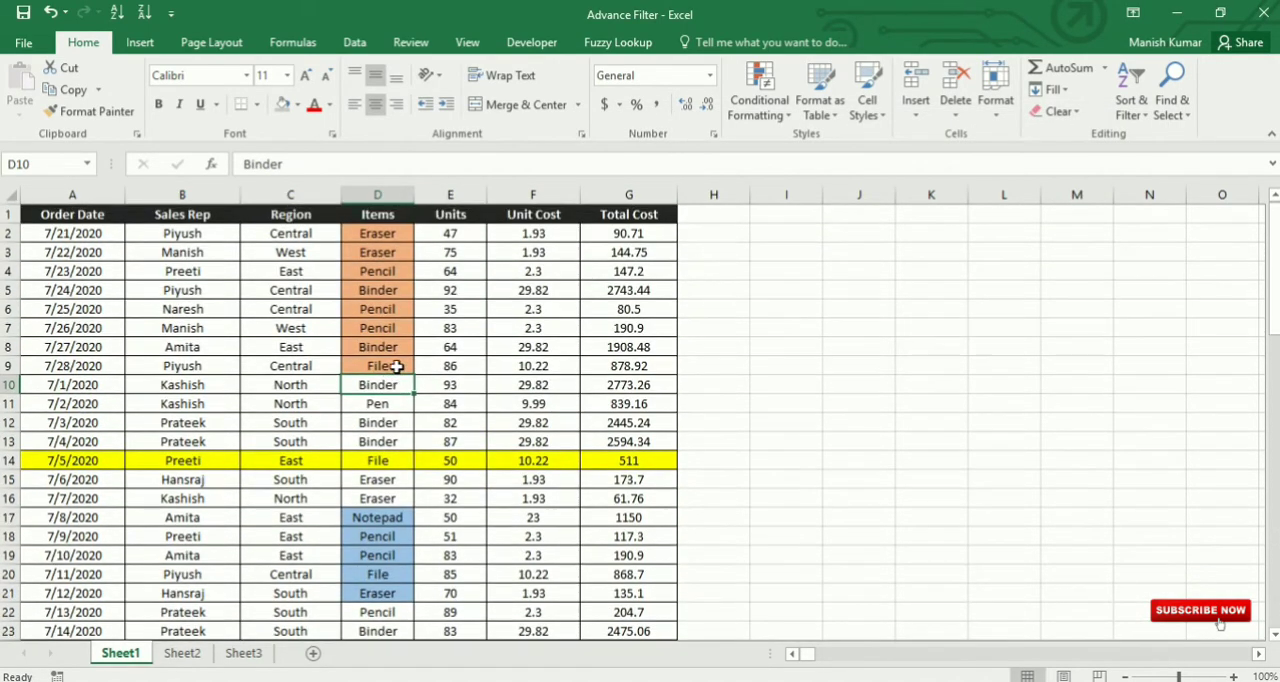
Step: Reopen the custom sort and add a second level on the Items column
left_click(398, 310)
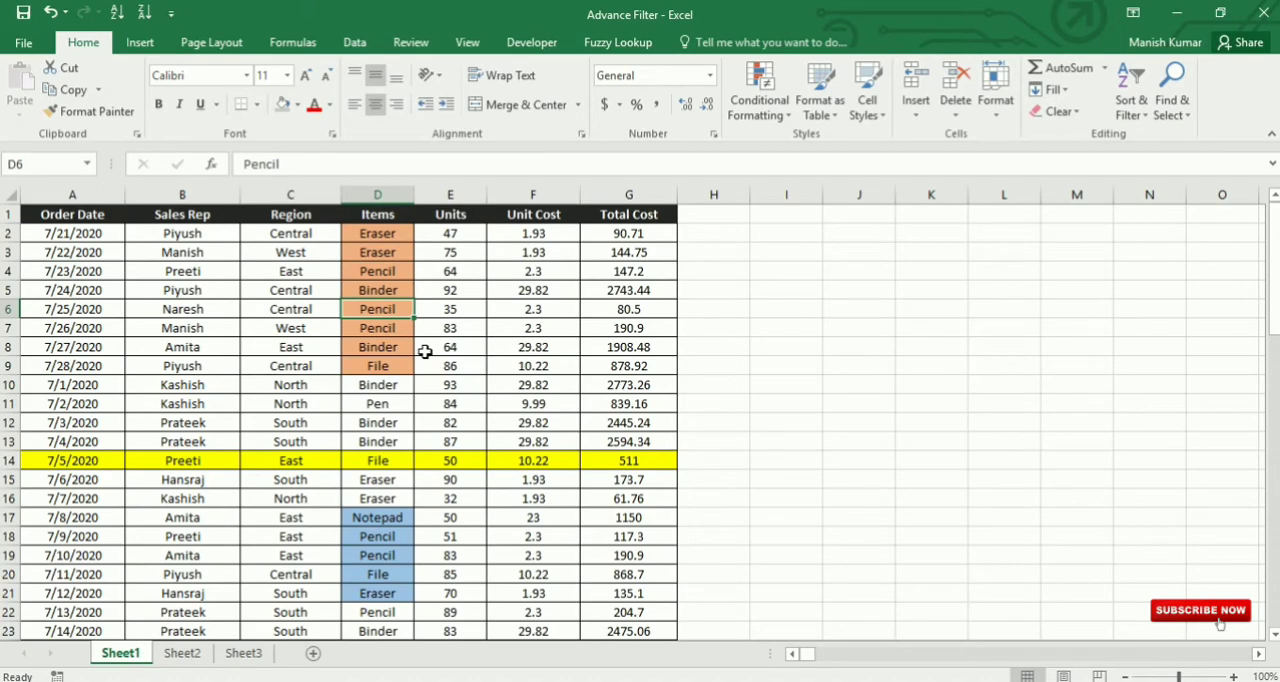
left_click(1131, 100)
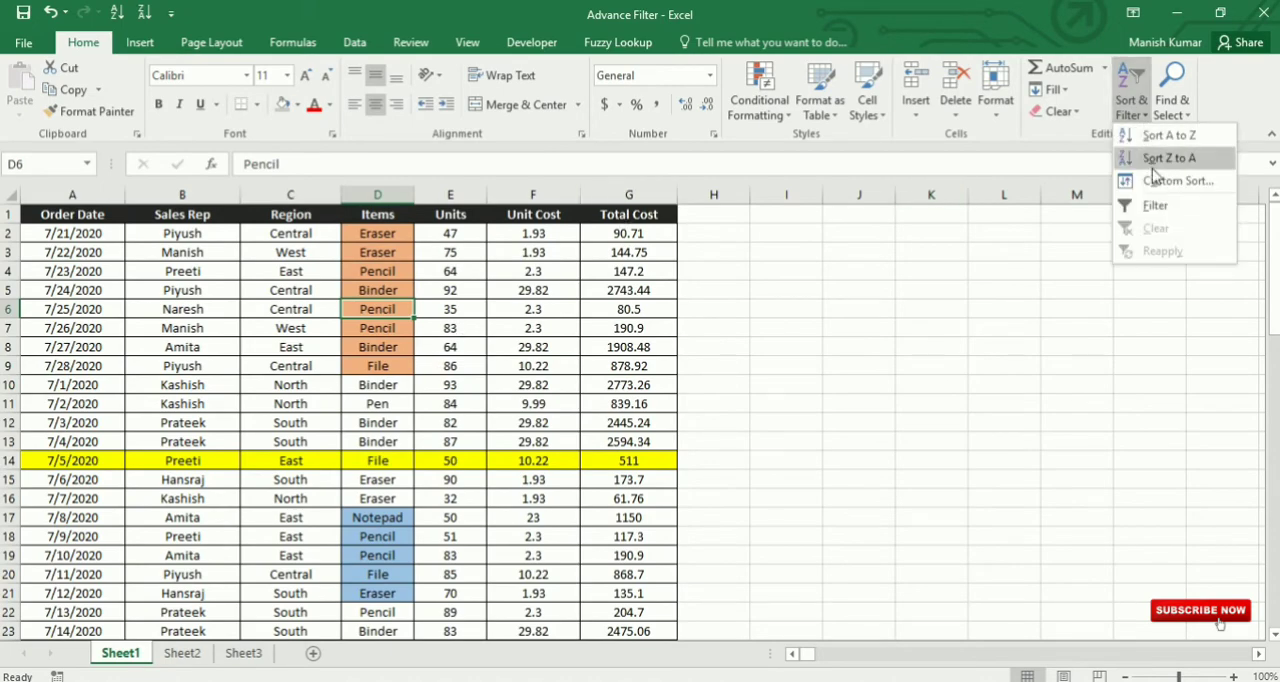
left_click(1162, 180)
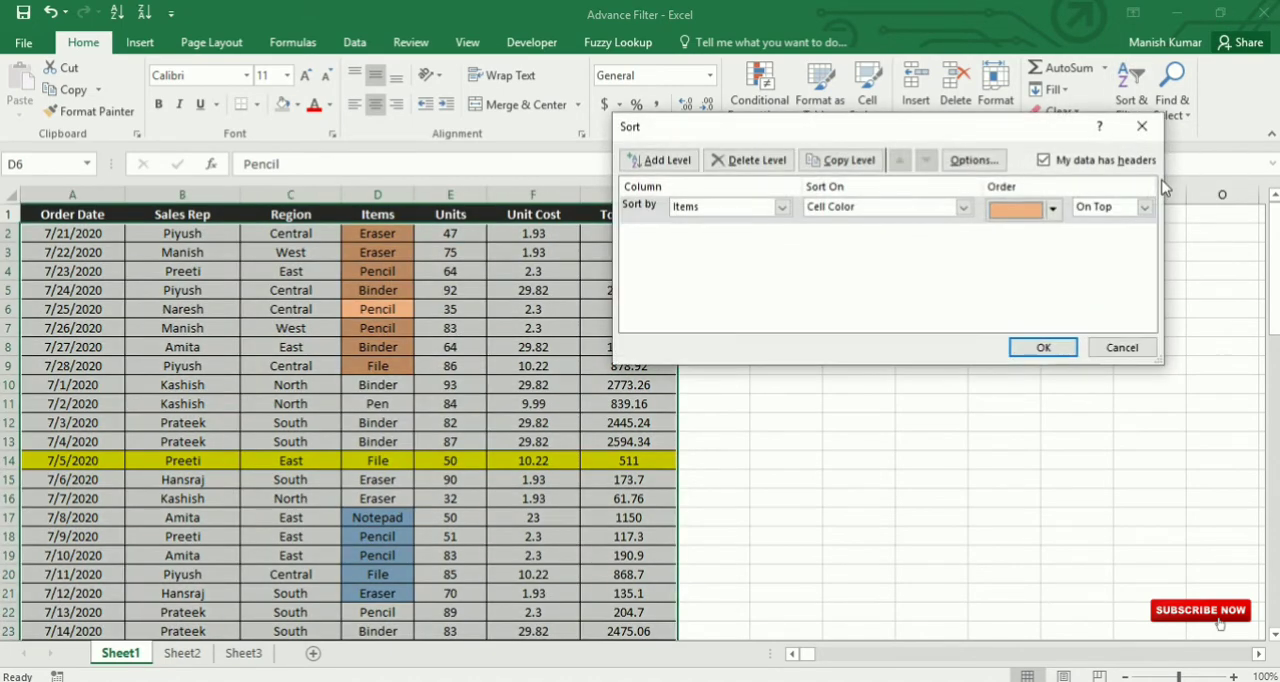
left_click(662, 161)
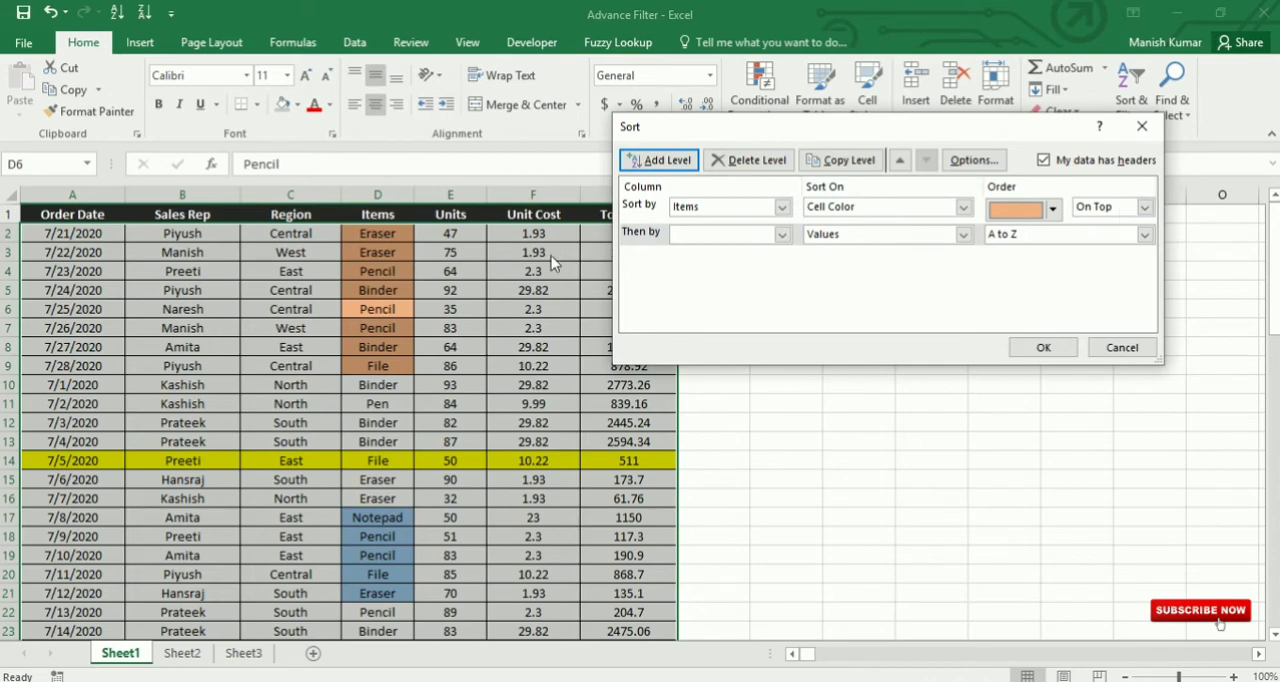
left_click(782, 234)
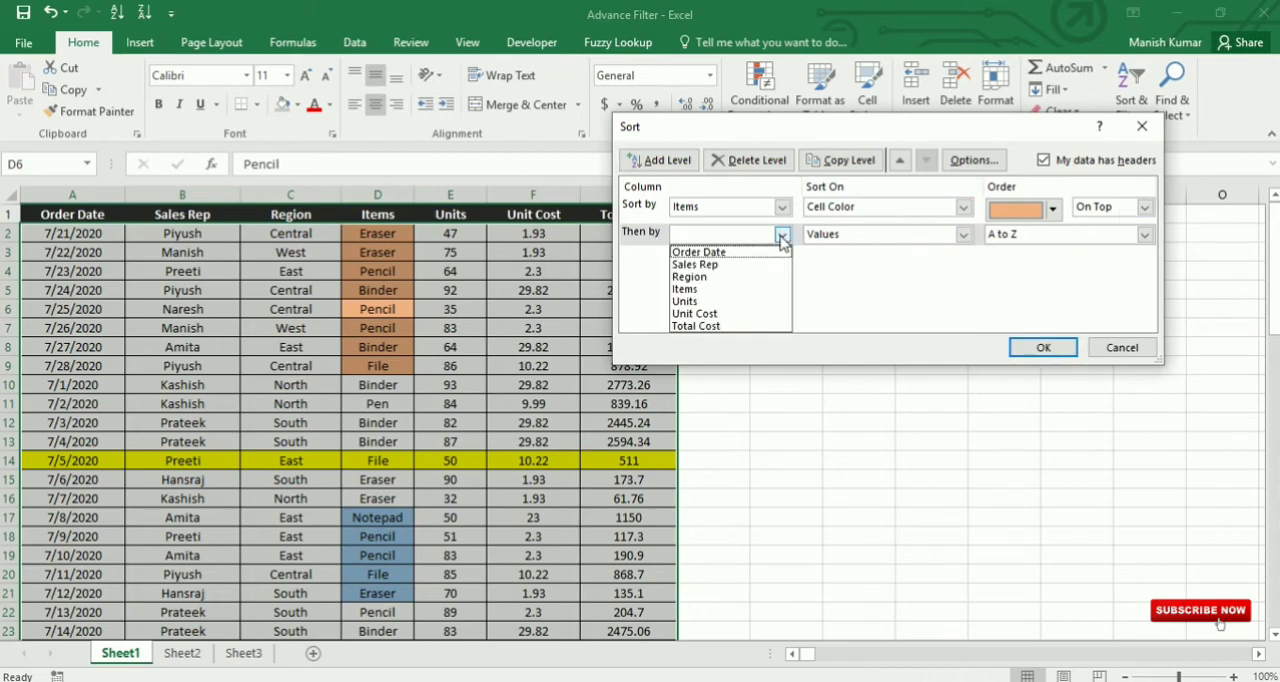
left_click(733, 289)
Step: Set the second sort level to cell color with gray on top, apply the sort and check the order
left_click(963, 234)
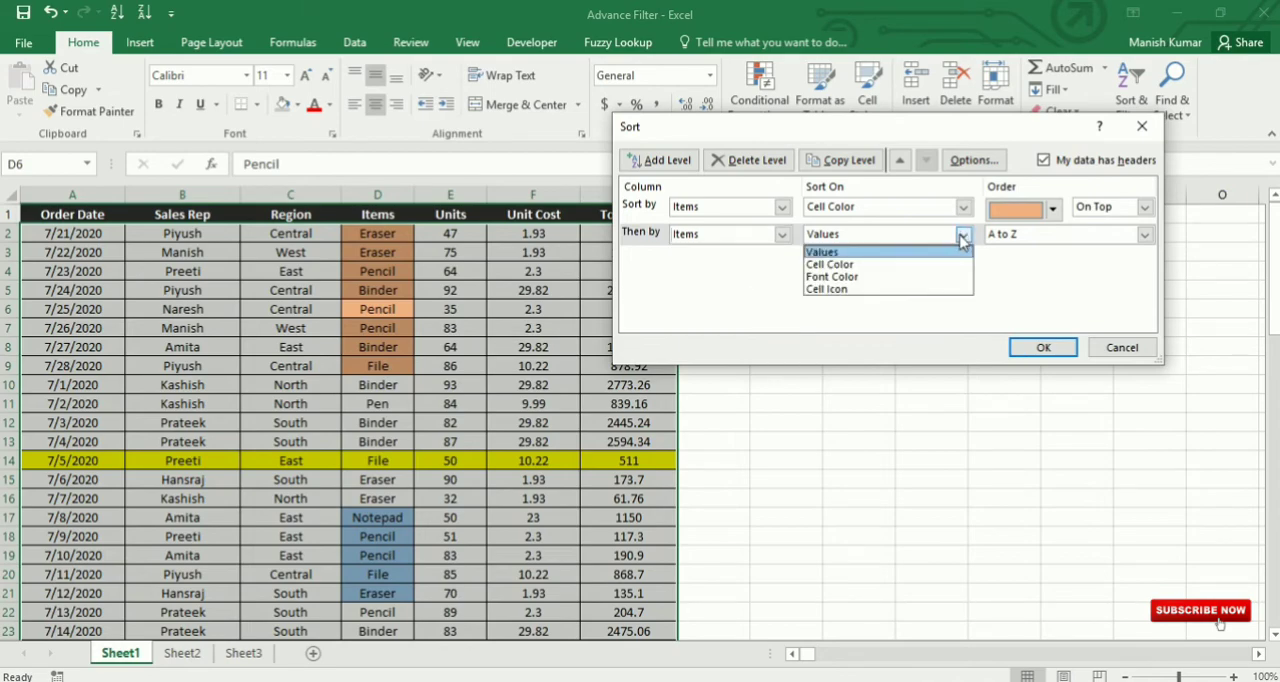
left_click(858, 266)
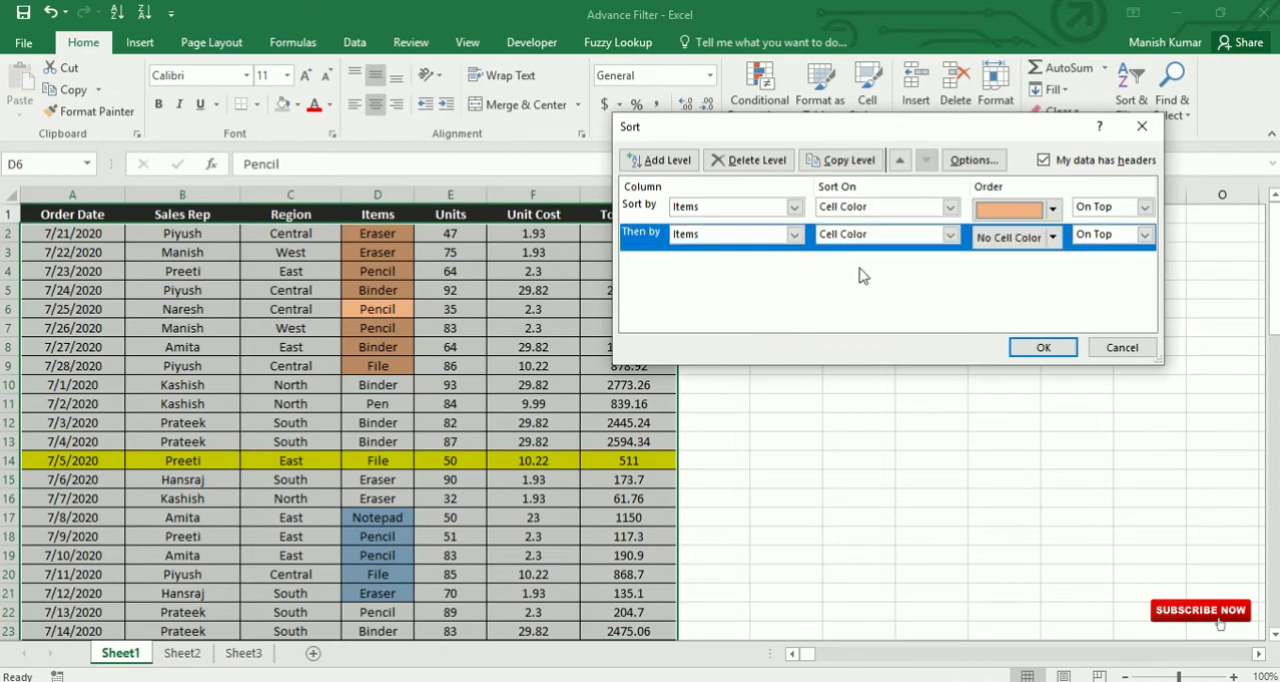
left_click(1054, 238)
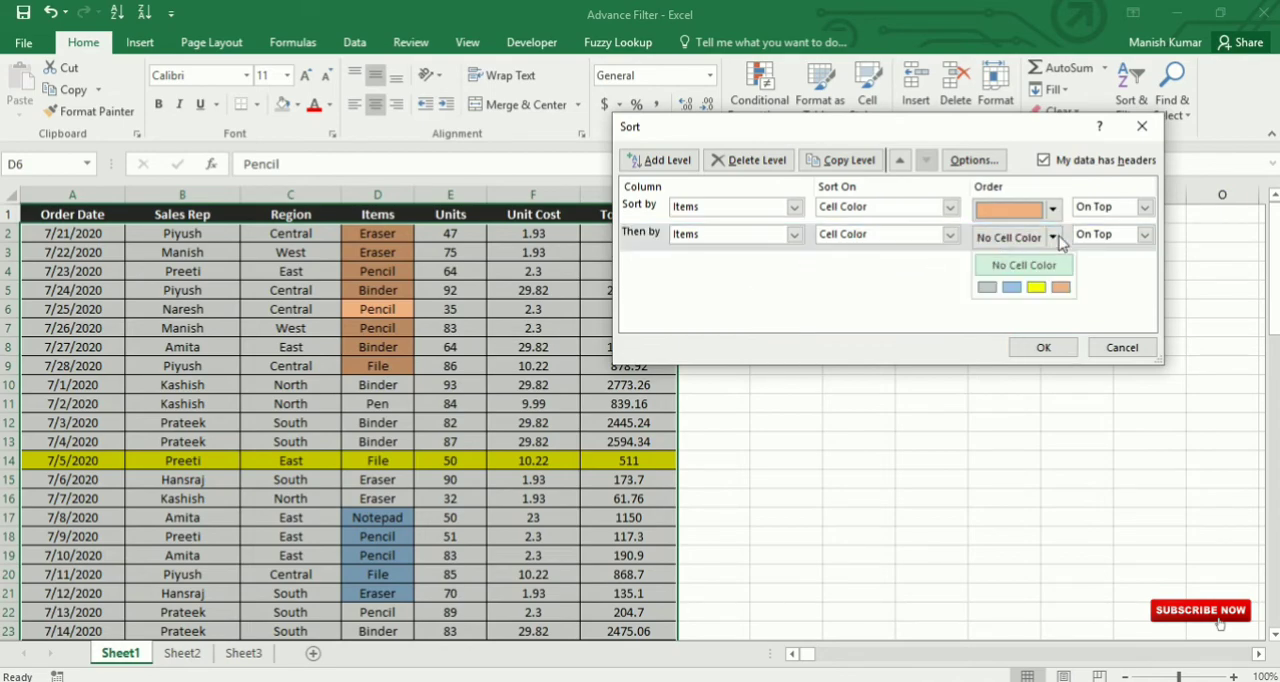
left_click(988, 287)
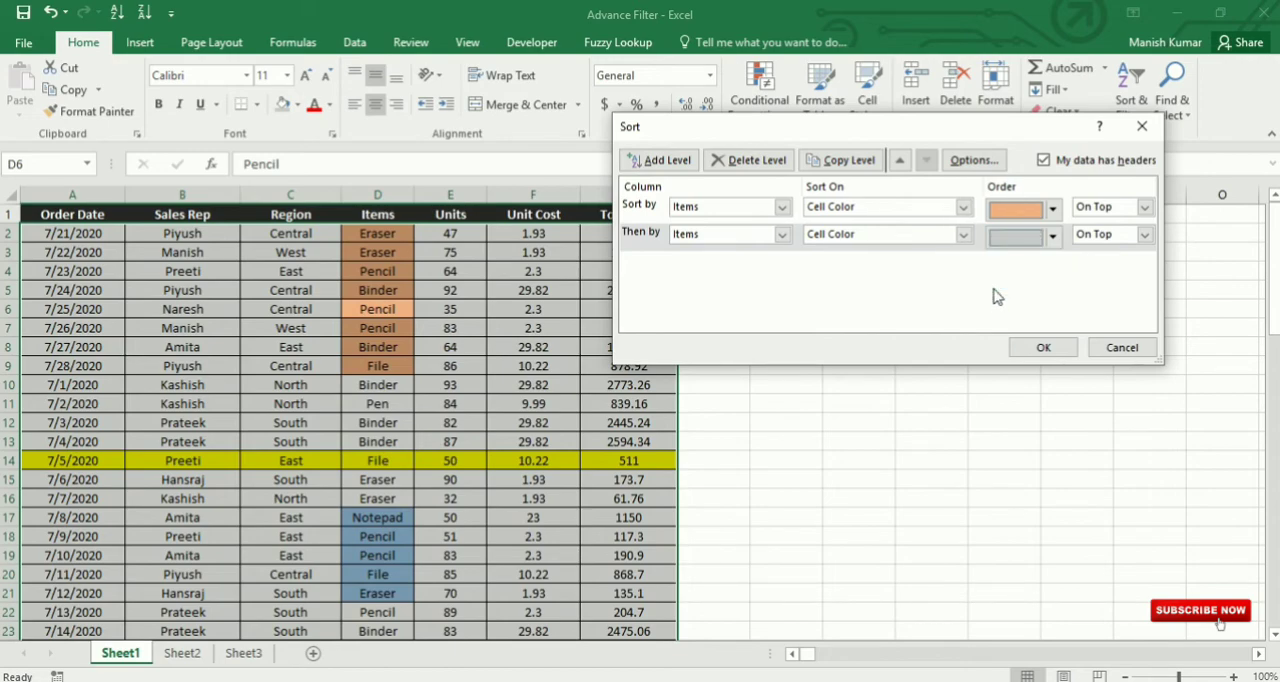
left_click(1135, 238)
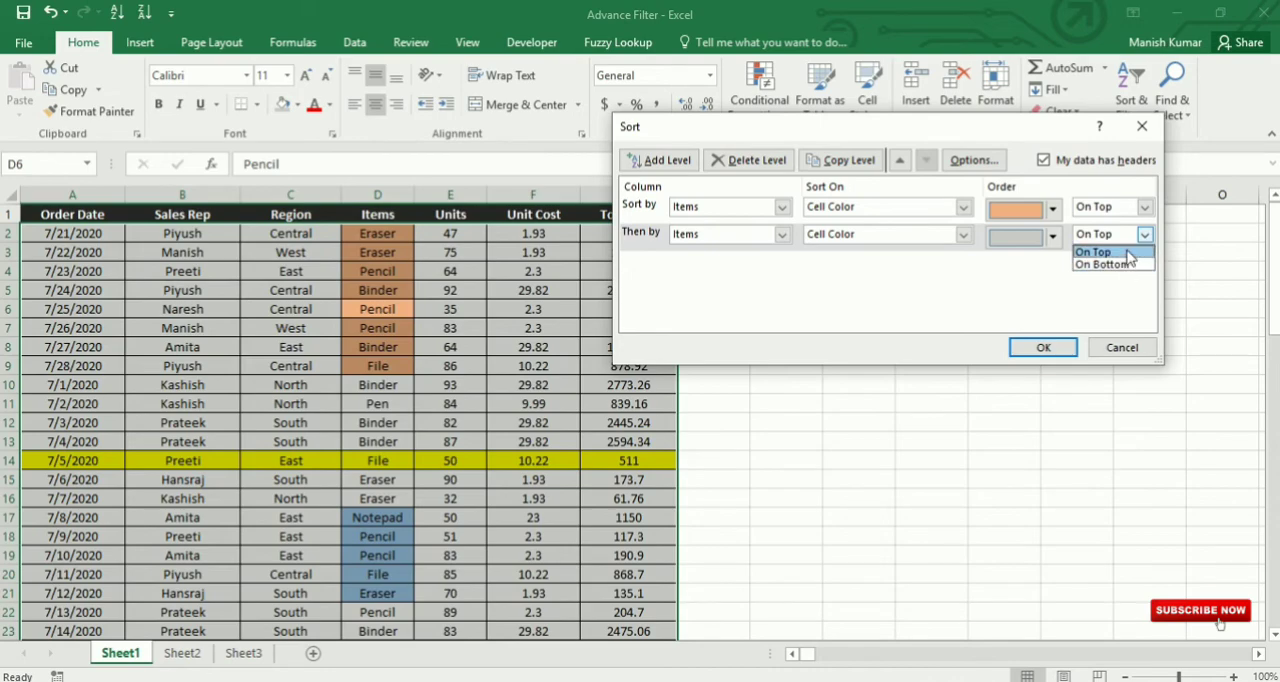
left_click(1129, 253)
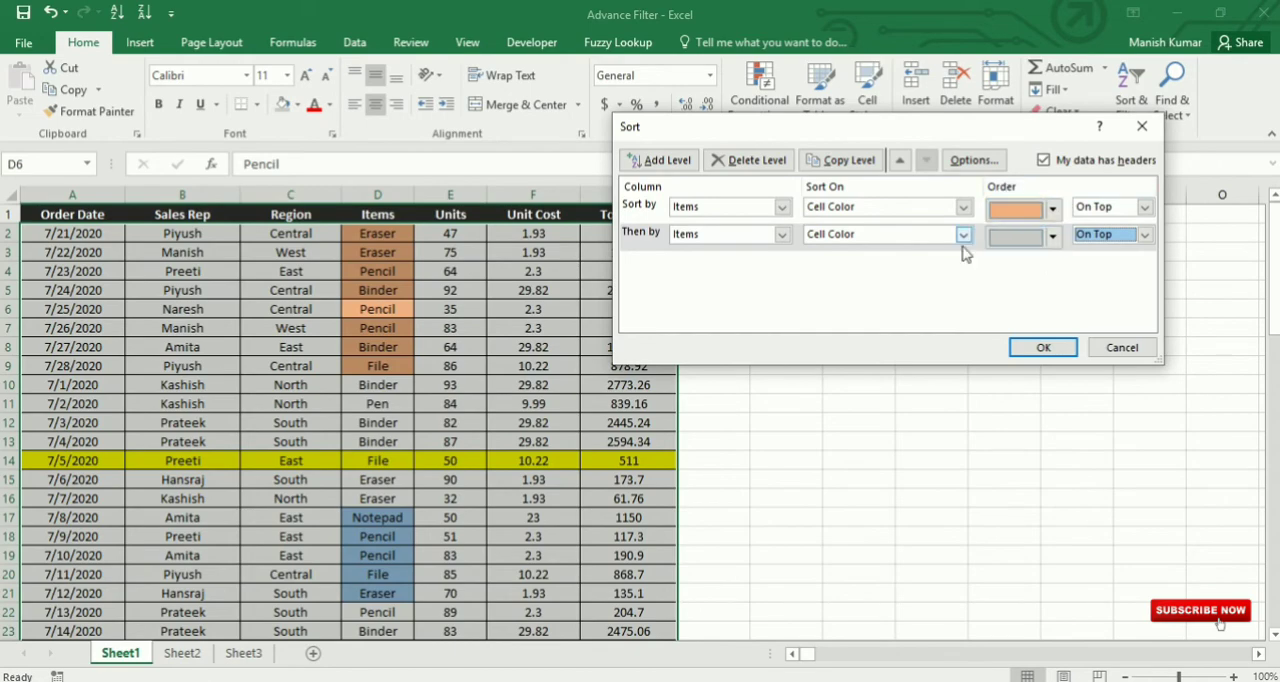
left_click(1050, 348)
scroll(420, 390, "down", 7)
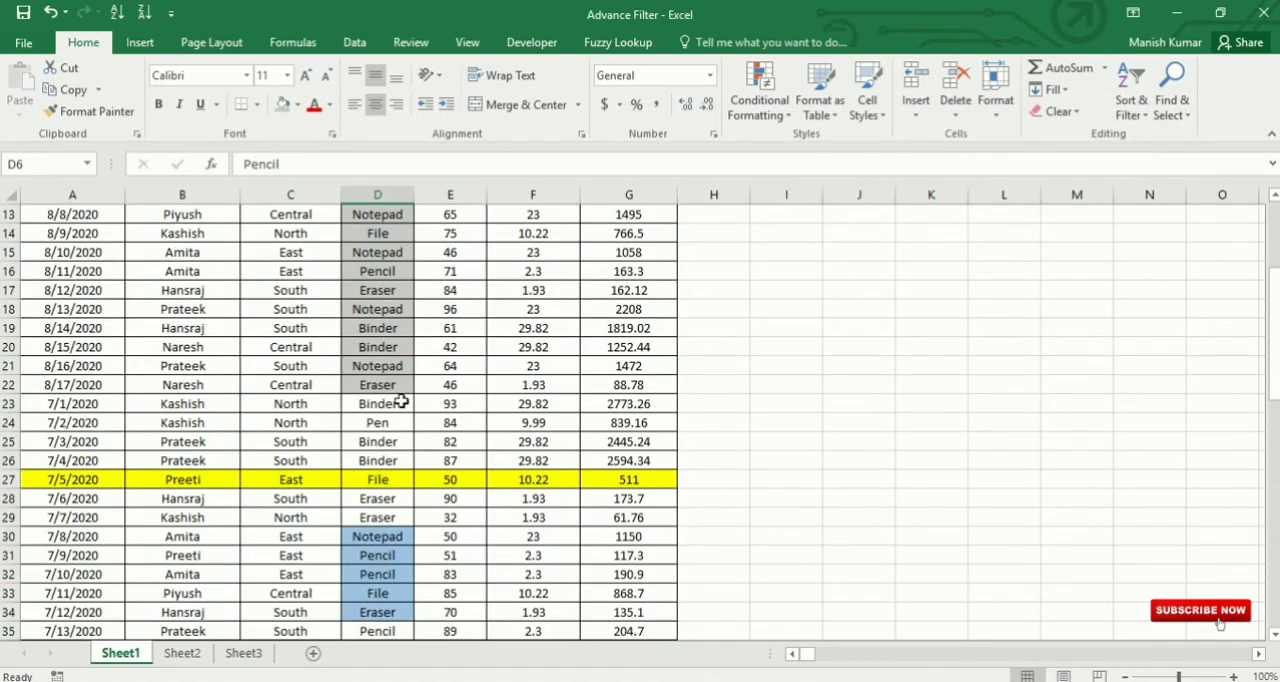
scroll(430, 370, "up", 7)
scroll(434, 363, "up", 1)
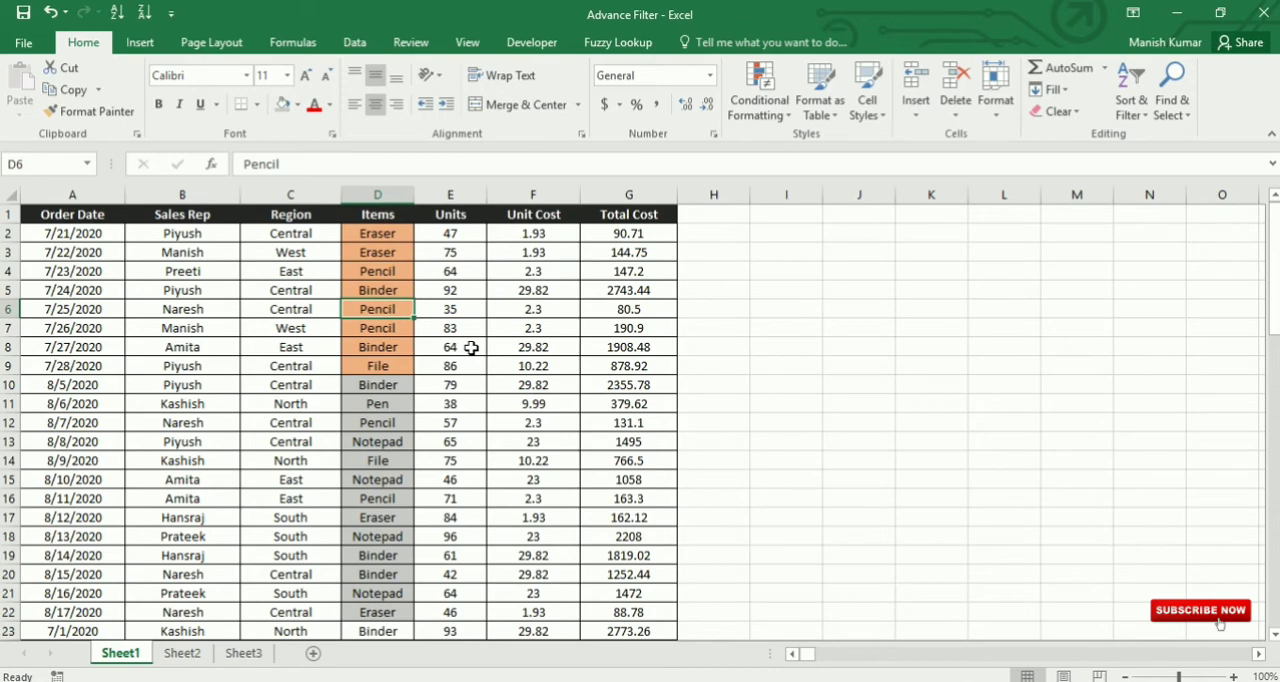
Step: Undo both cell-color sorts and the blue, orange and gray fills of the Items cells
key("ctrl+z")
key("ctrl+z")
key("ctrl+z")
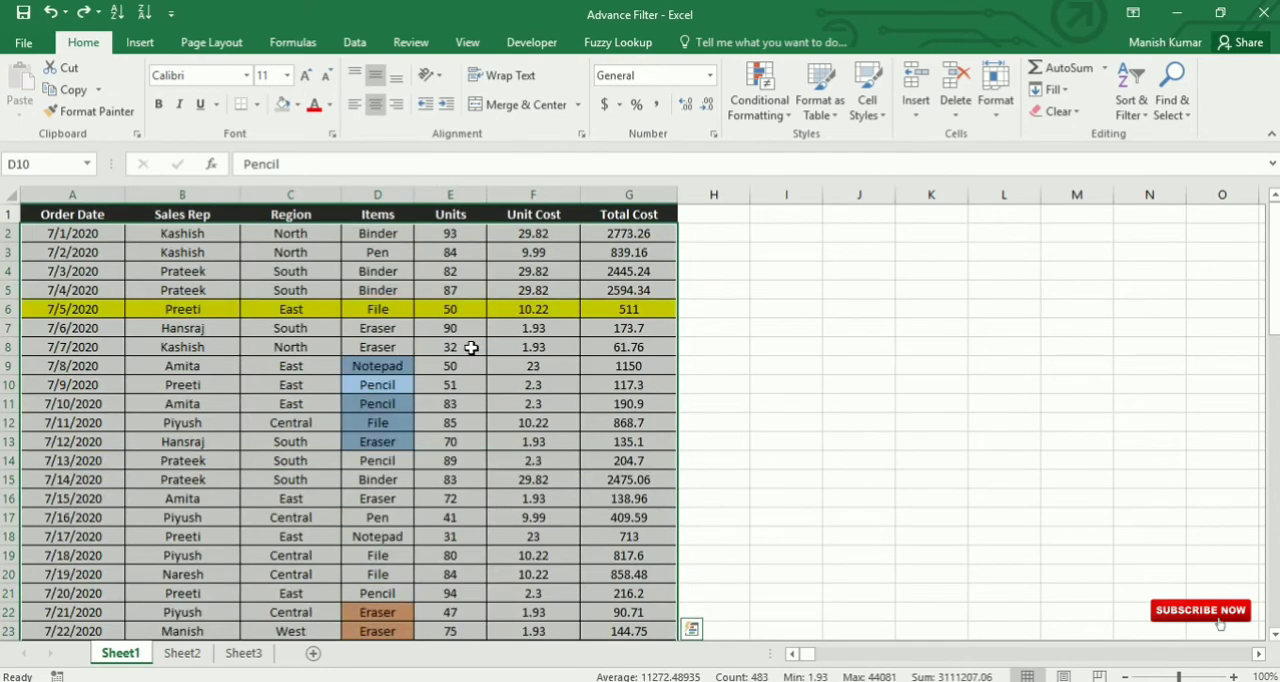
key("ctrl+z")
key("ctrl+z")
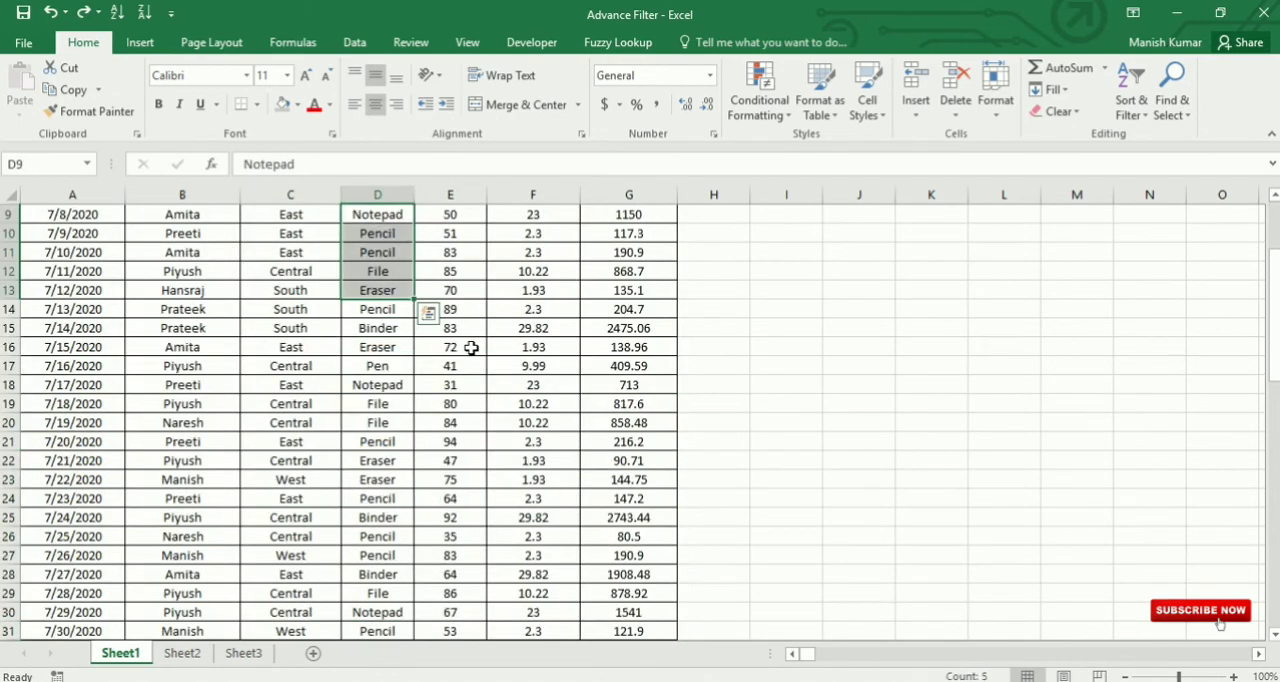
scroll(242, 435, "up", 3)
left_click(252, 442)
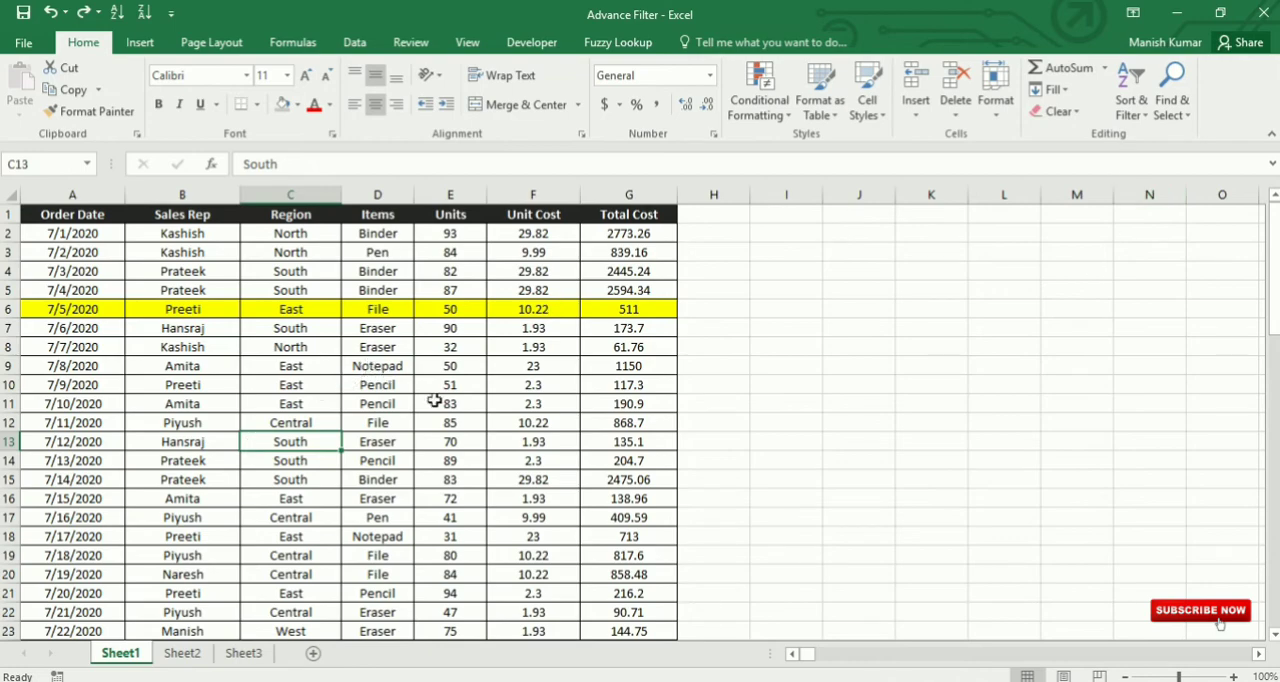
left_click(163, 382)
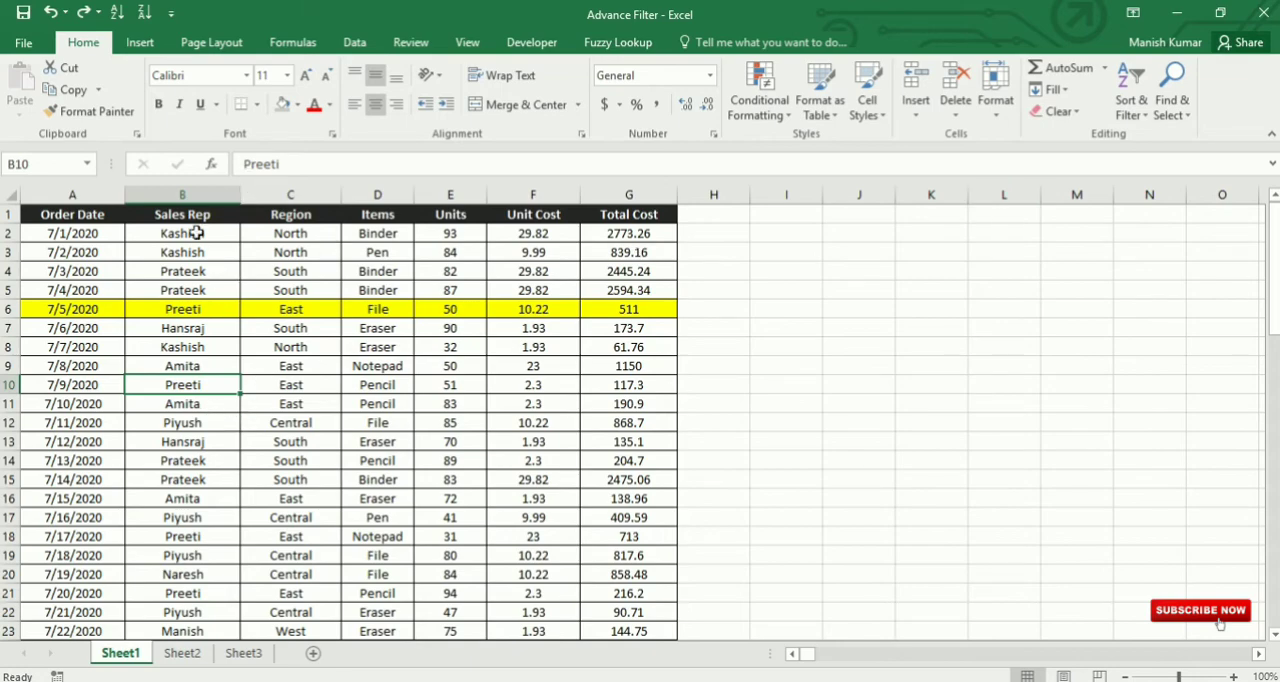
left_click_drag(185, 214, 182, 423)
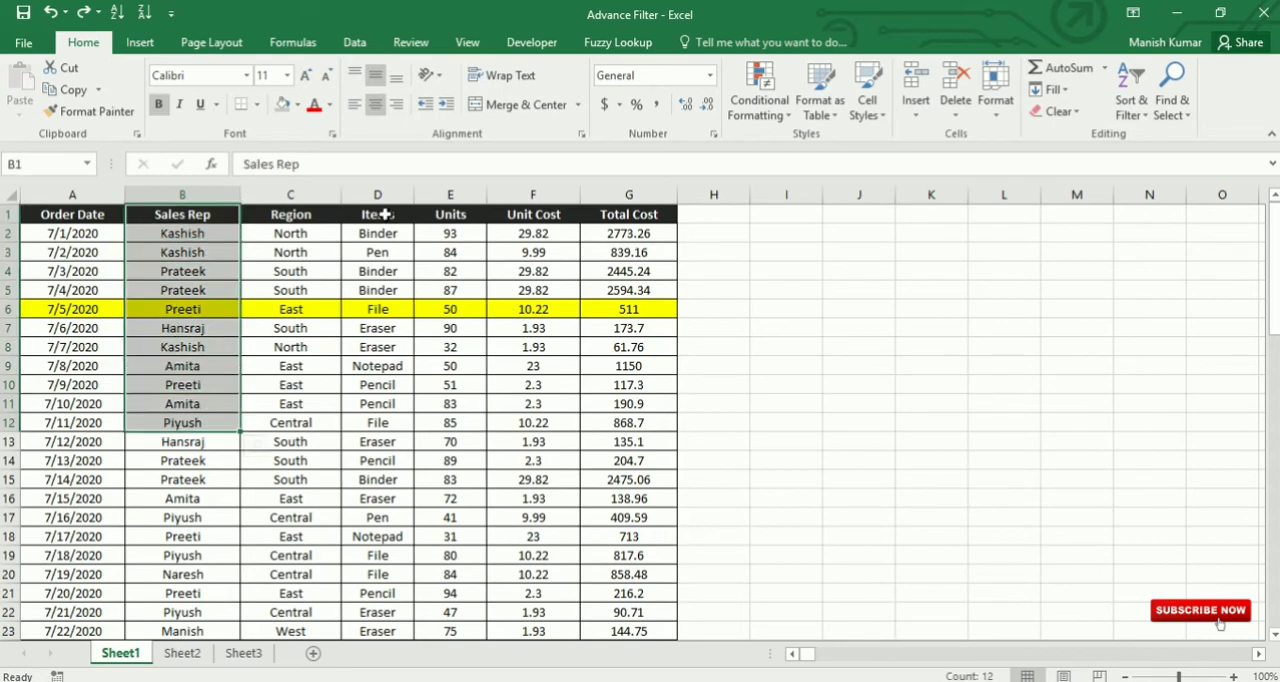
left_click_drag(384, 214, 400, 410)
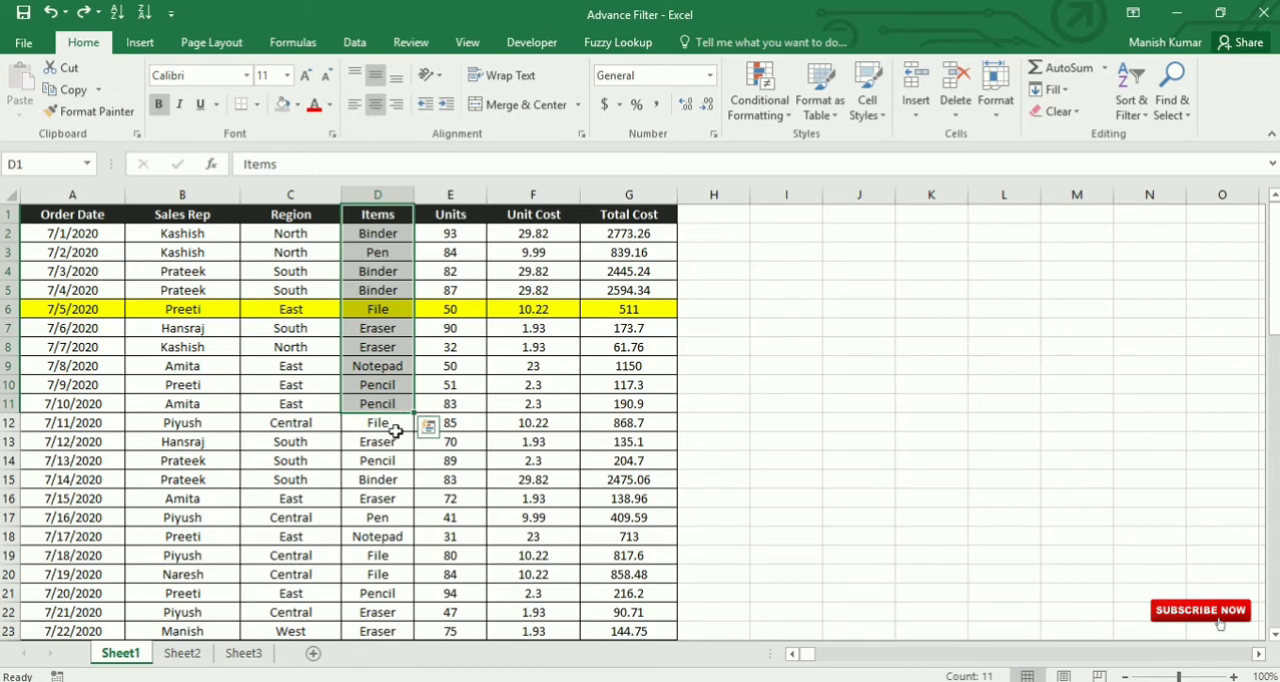
left_click(772, 425)
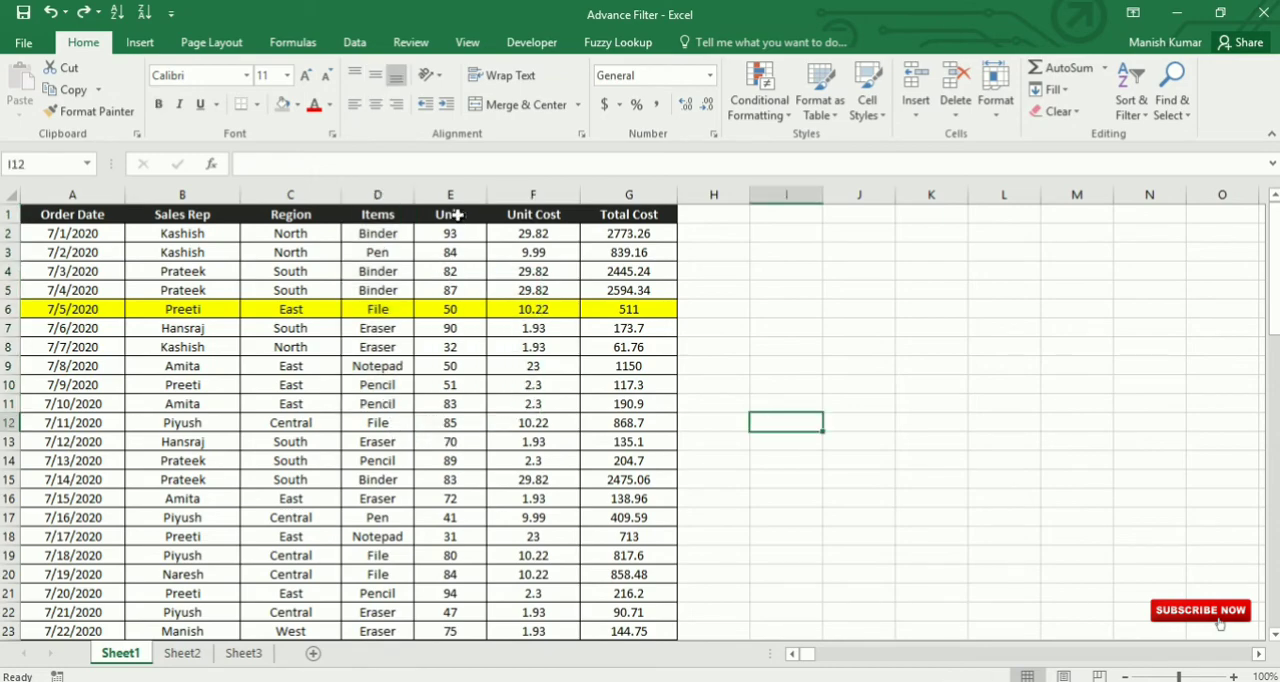
Step: Start a custom sort of the sales table with Sales Rep as the first level, sorted on values from A to Z
left_click_drag(455, 214, 457, 442)
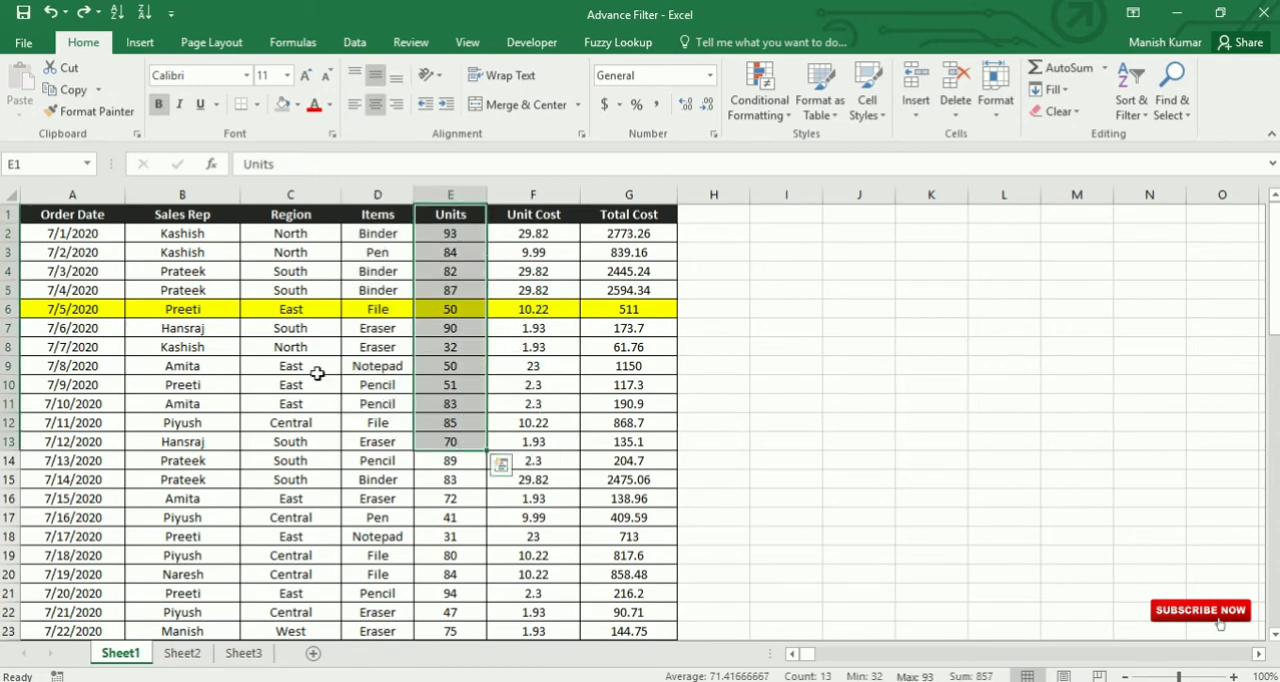
left_click(203, 255)
left_click(203, 342)
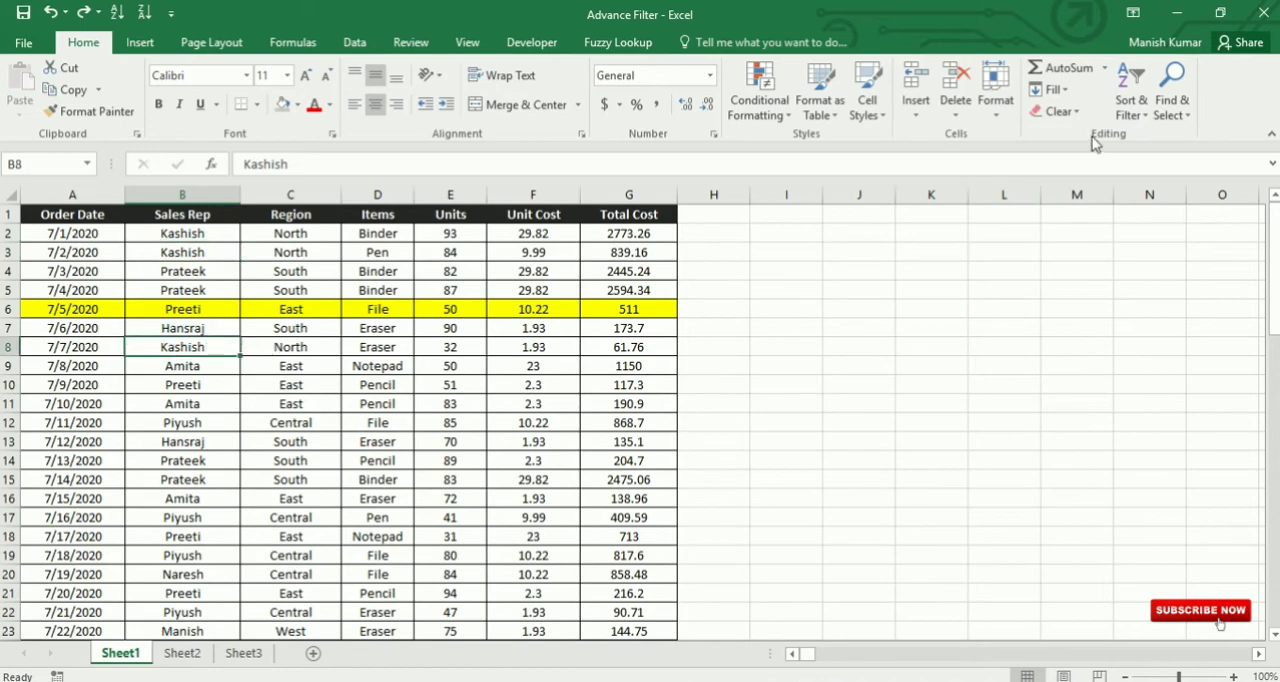
left_click(1134, 114)
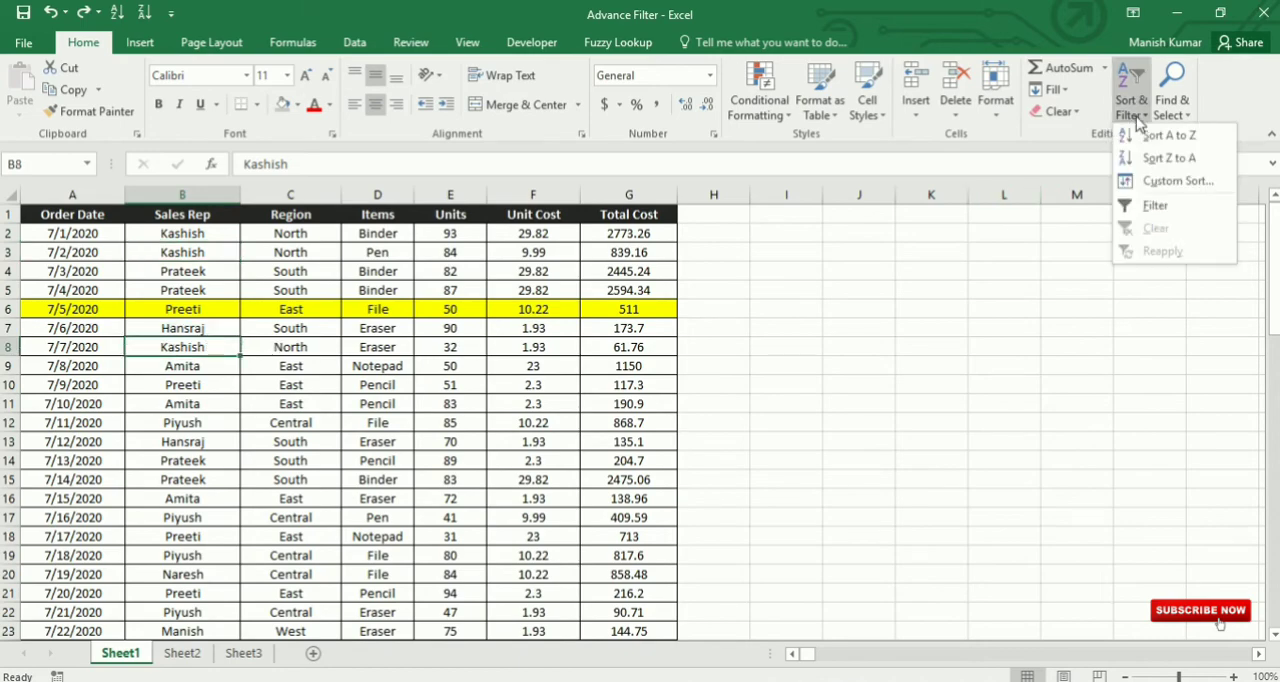
left_click(1176, 181)
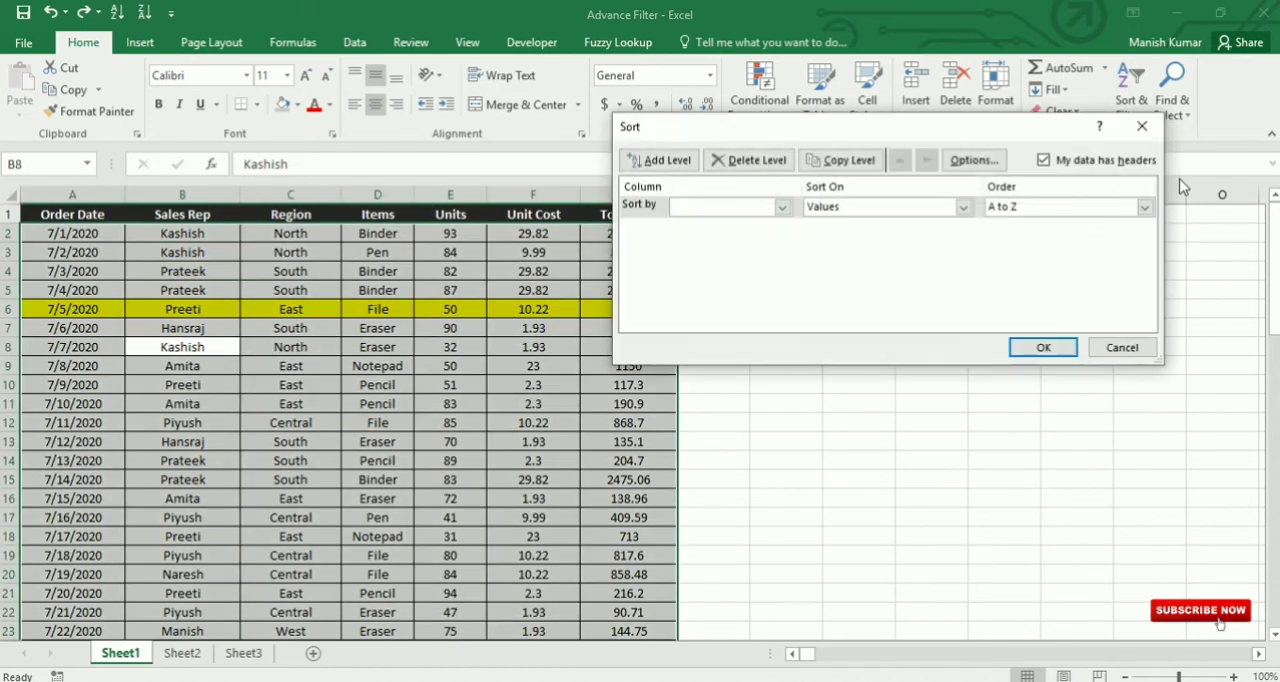
left_click(783, 207)
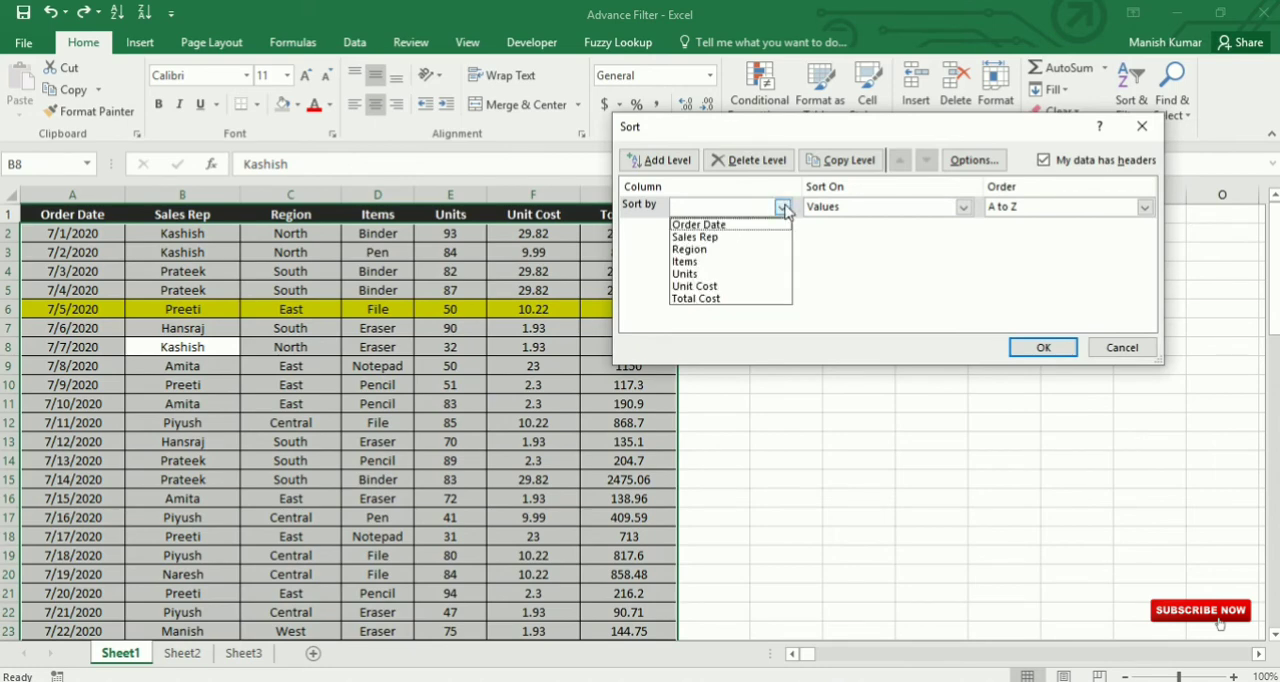
left_click(719, 241)
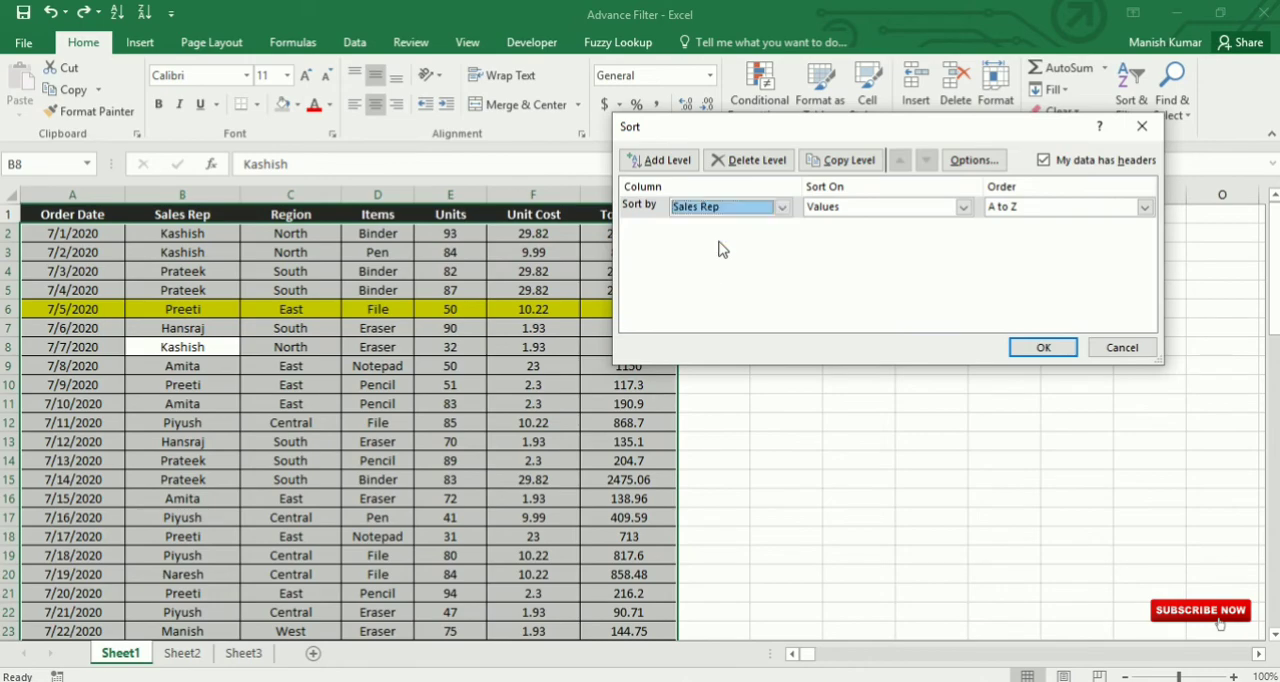
left_click(962, 208)
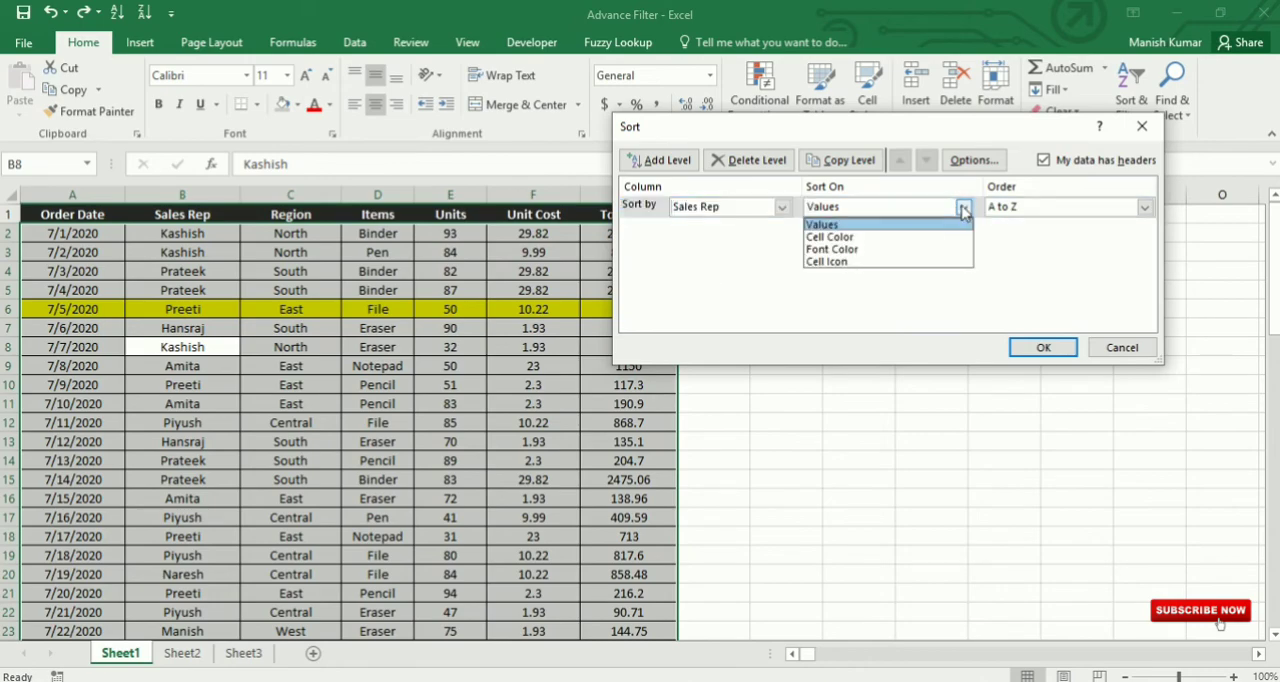
left_click(962, 208)
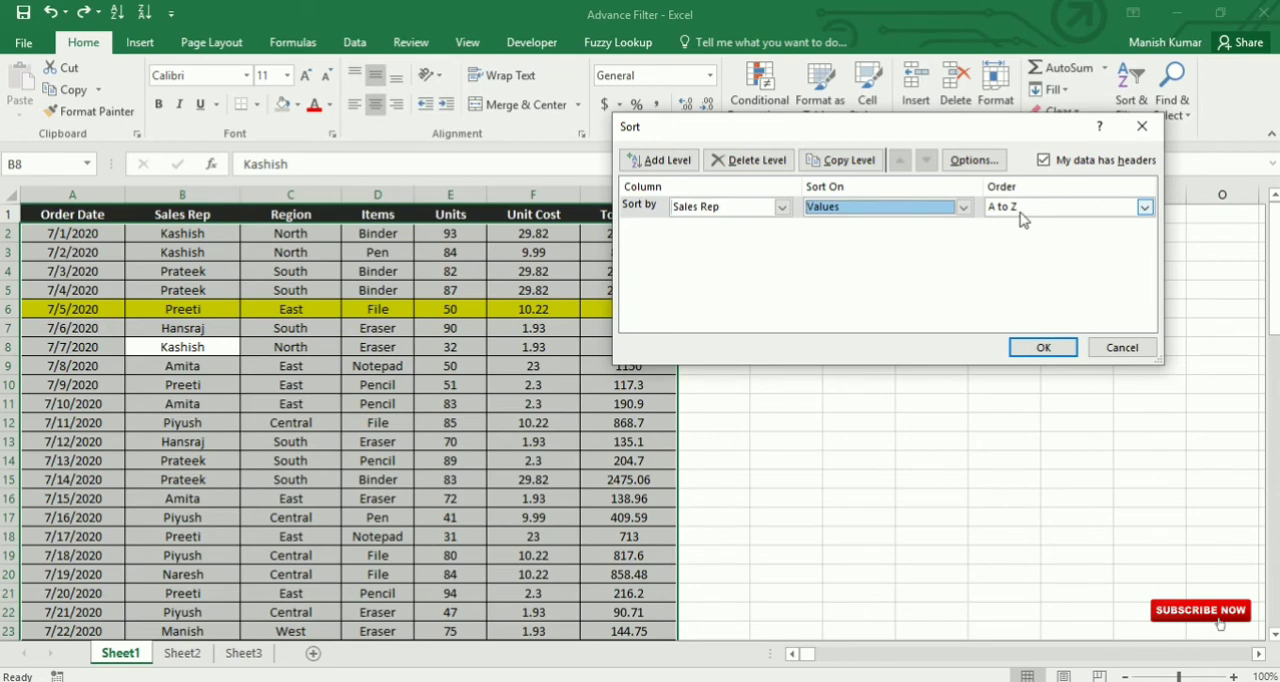
Step: Add a second sort level on Items, sorted on values from A to Z
left_click(664, 162)
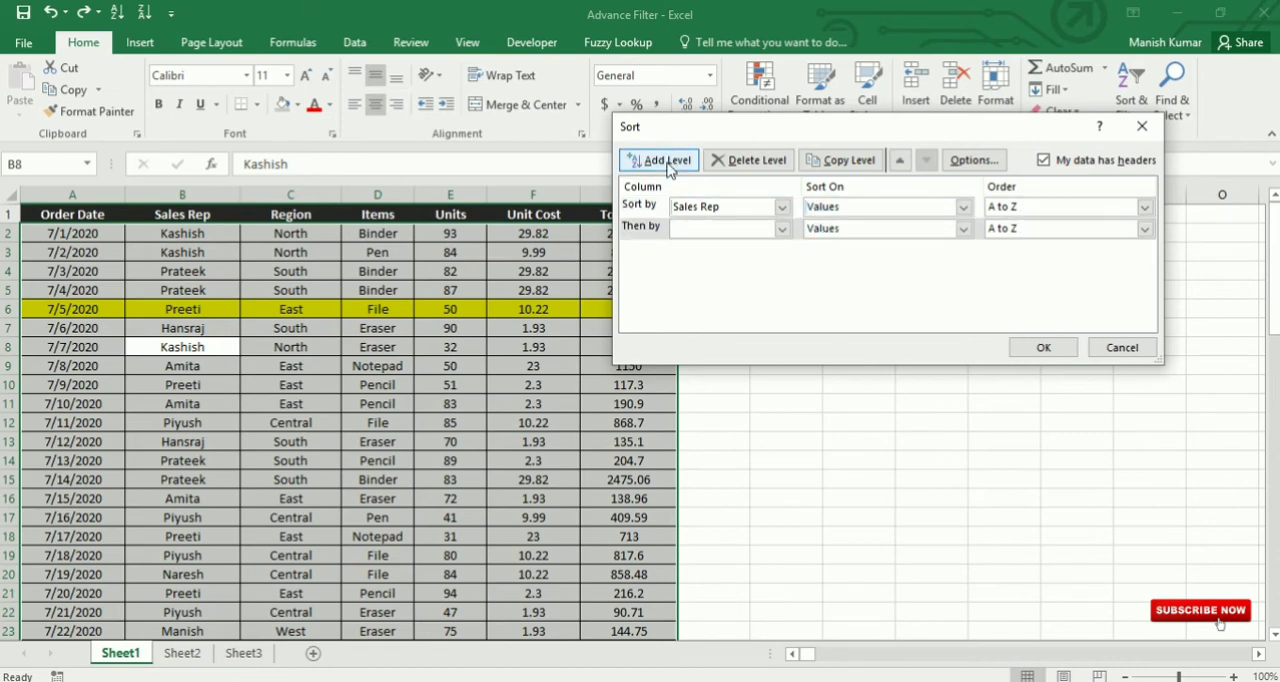
left_click(782, 229)
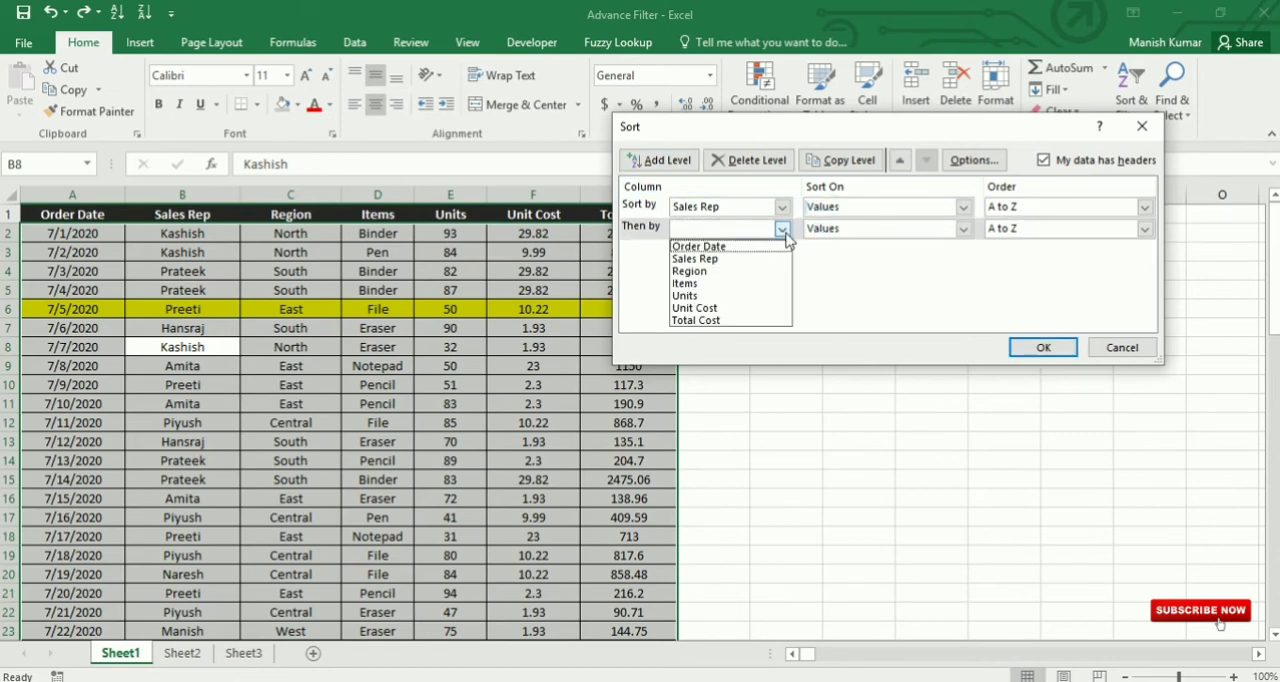
left_click(720, 283)
left_click(964, 229)
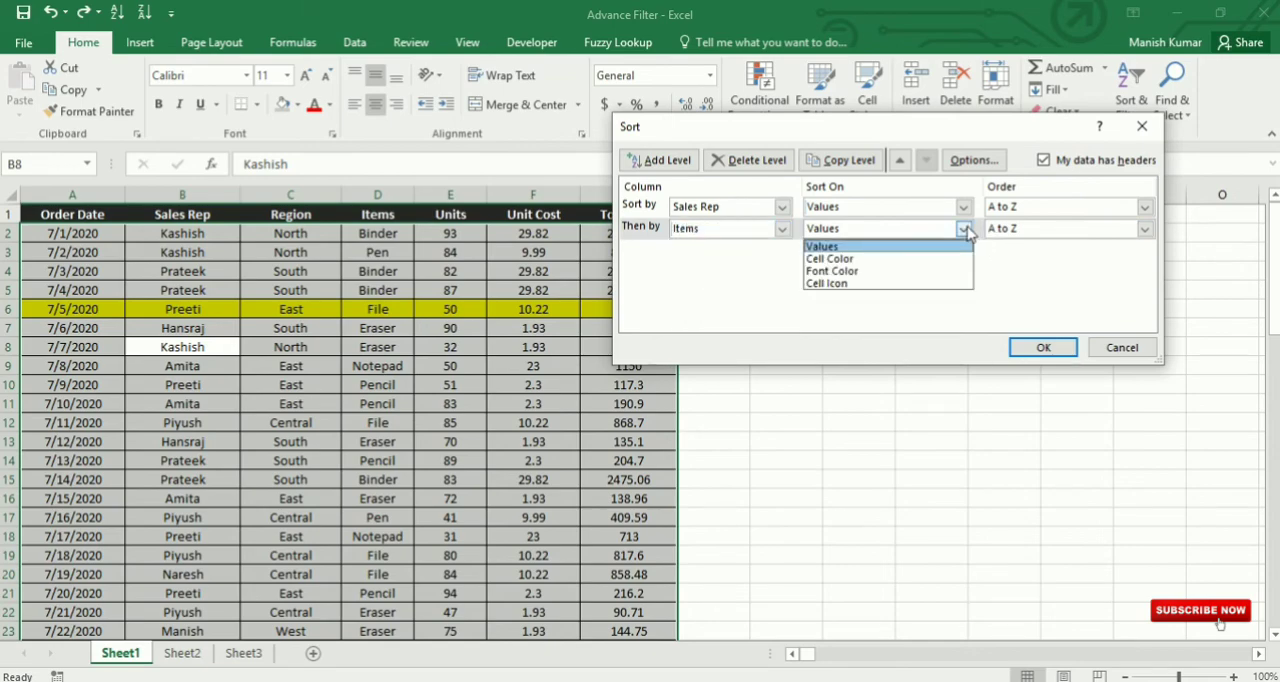
left_click(862, 247)
left_click(1145, 229)
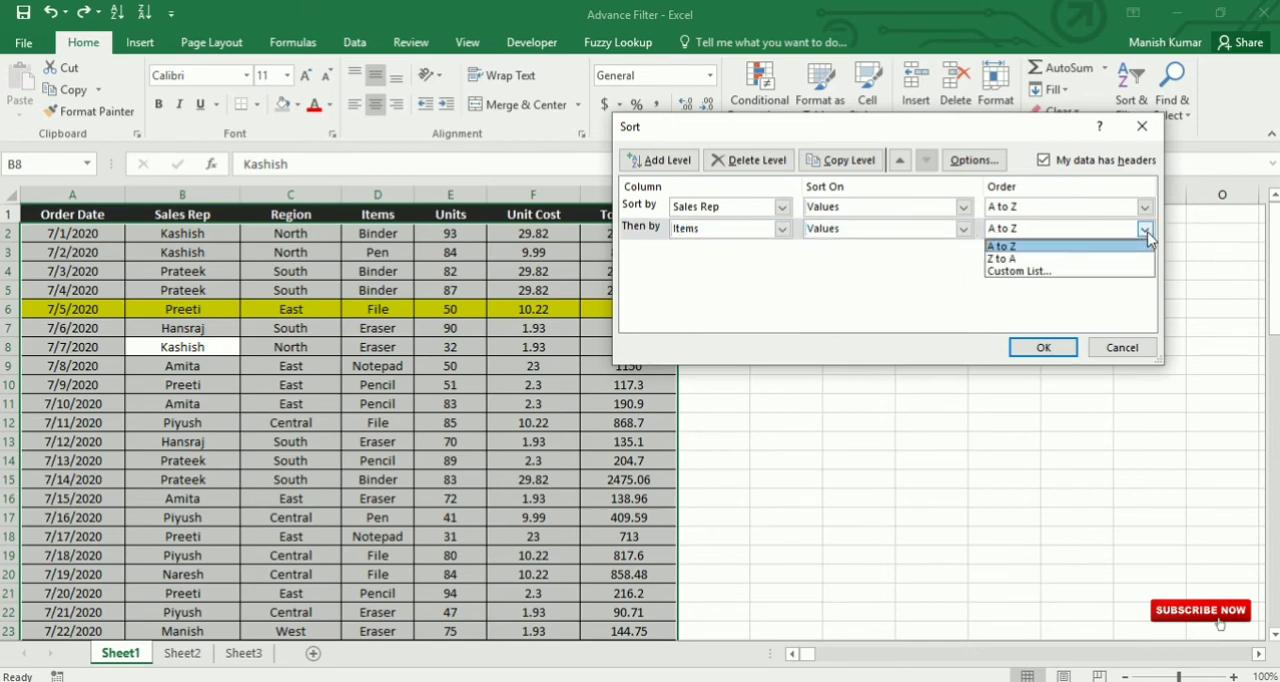
left_click(1122, 246)
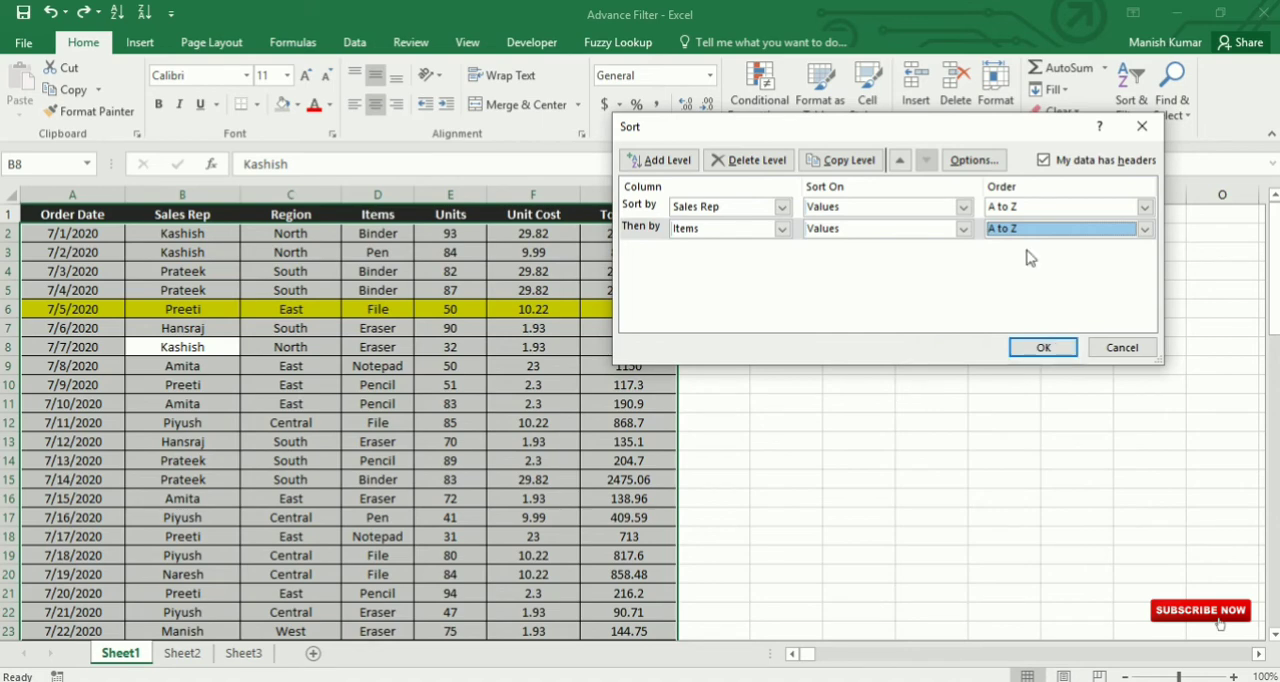
Step: Add a third sort level on Units, ordered largest to smallest, and apply the sort
left_click(666, 166)
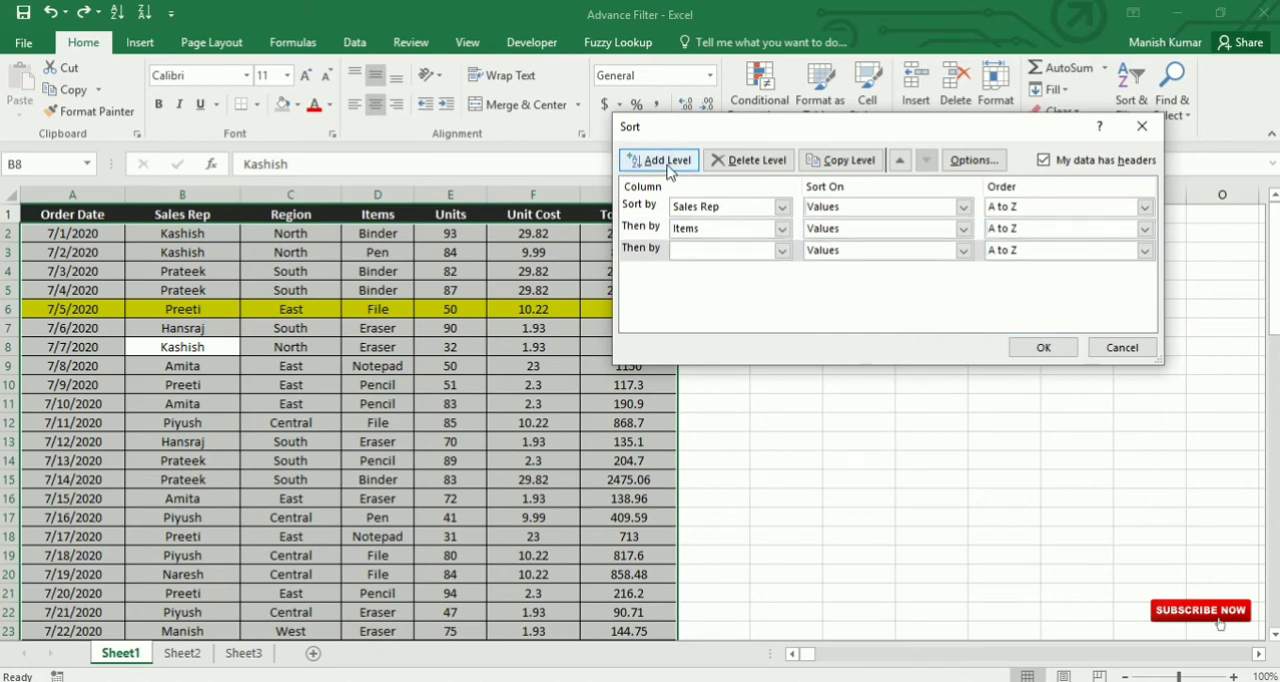
left_click(783, 252)
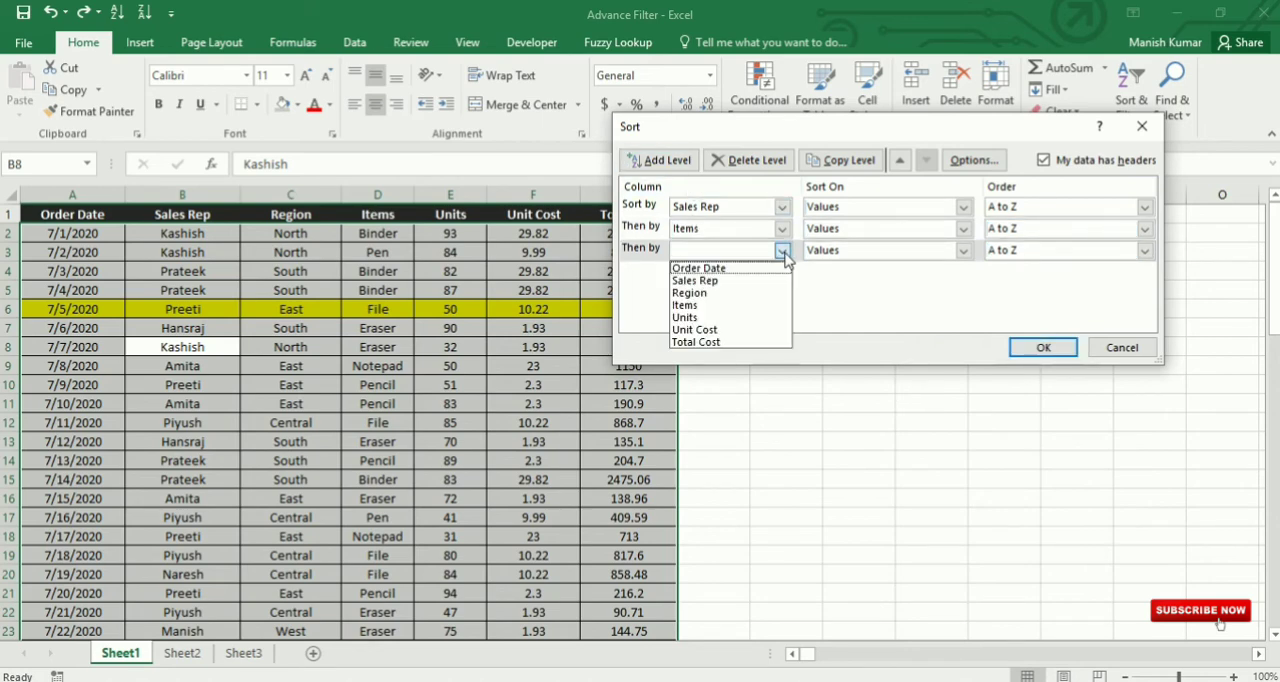
left_click(713, 318)
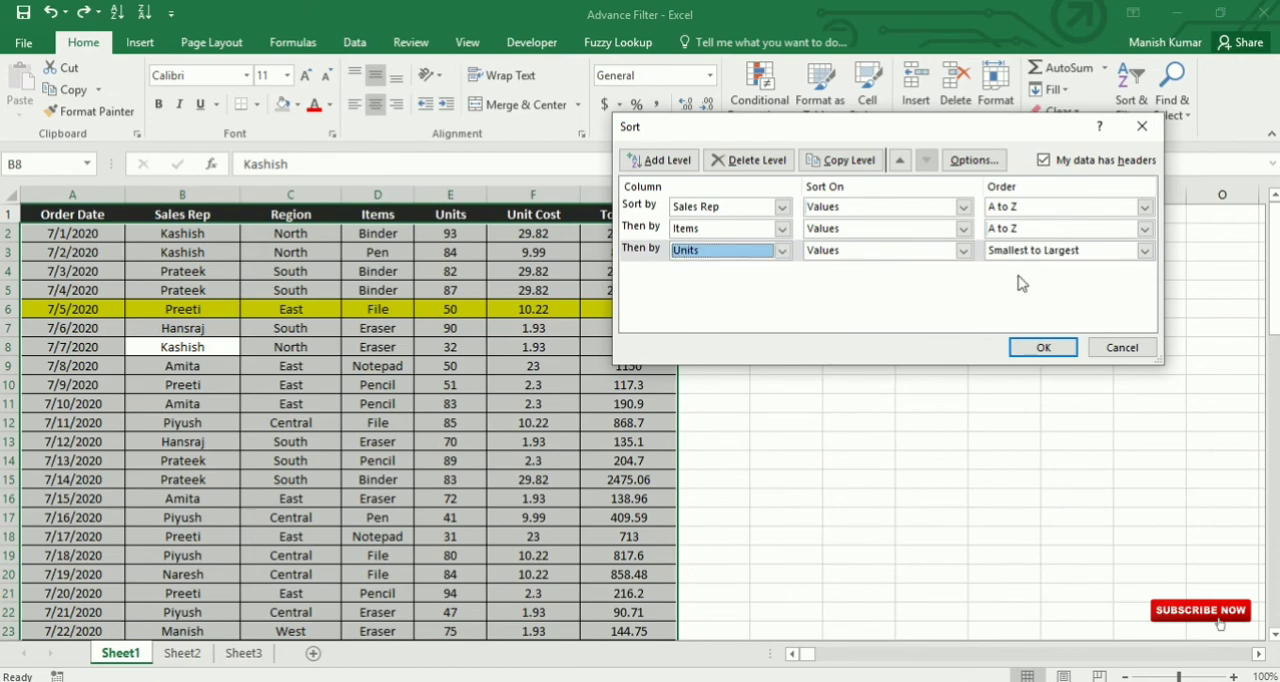
left_click(1145, 254)
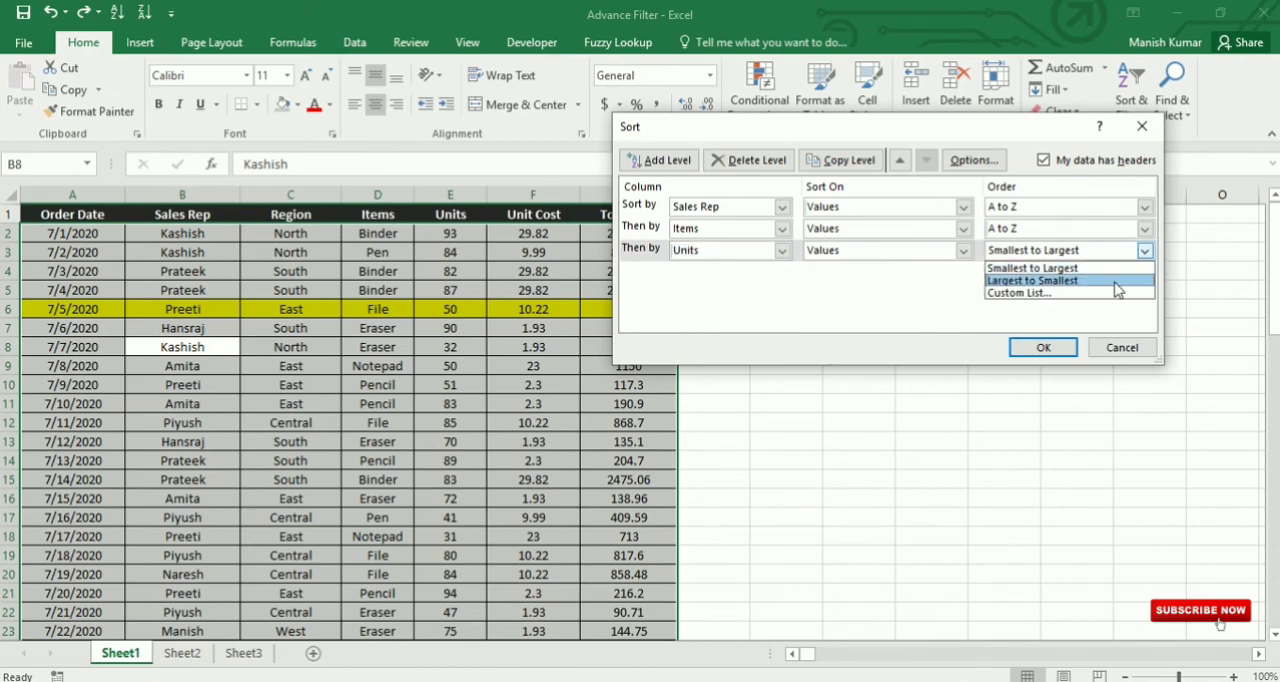
left_click(1100, 276)
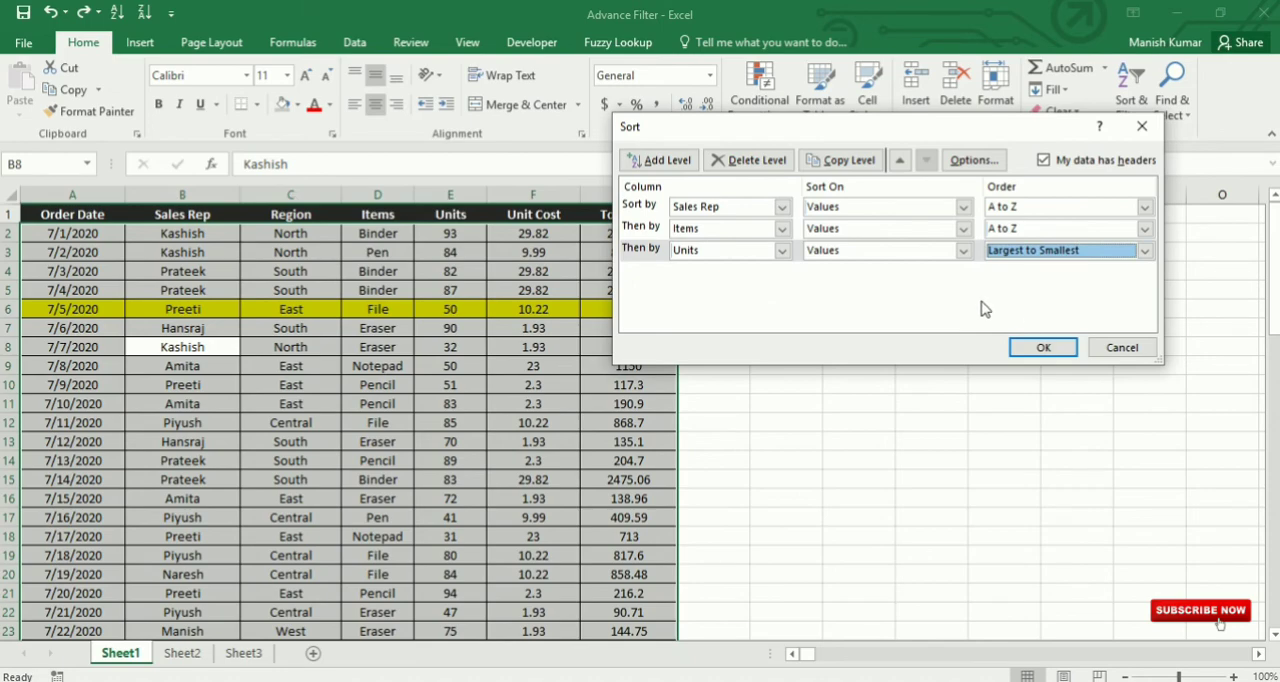
left_click(1042, 349)
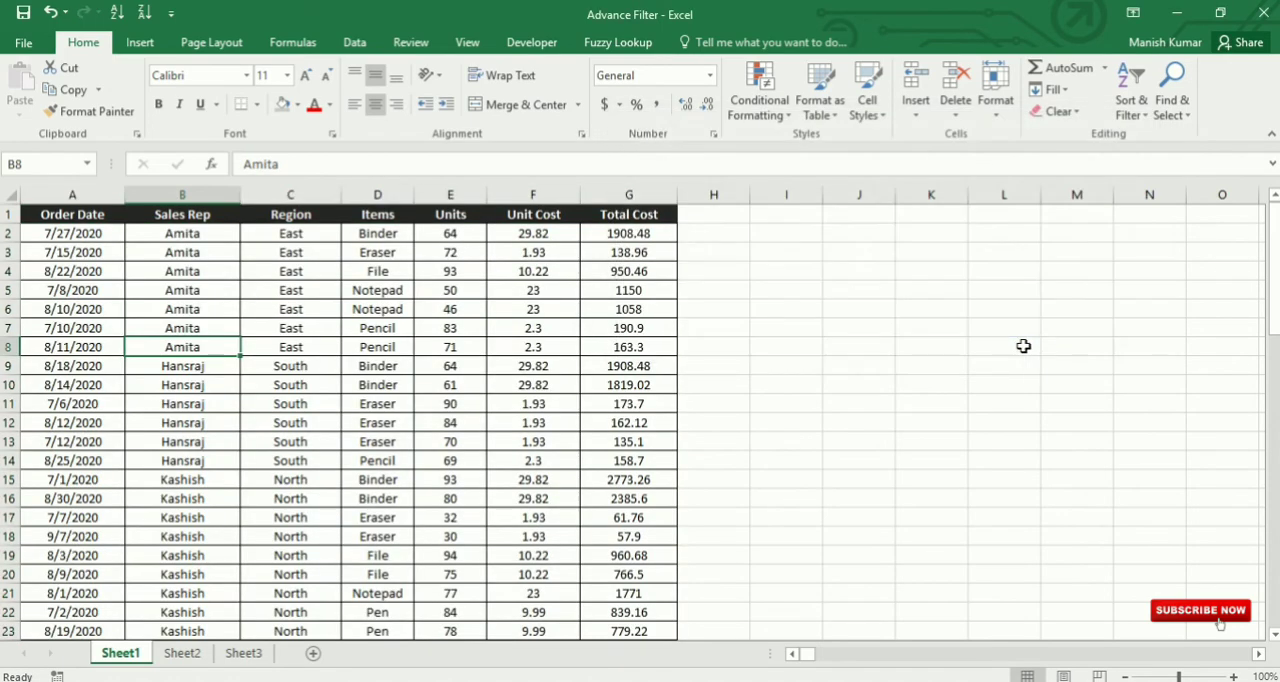
Step: Check the first sales rep's sorted rows and fill B2:G8 with gray
left_click_drag(208, 236, 207, 345)
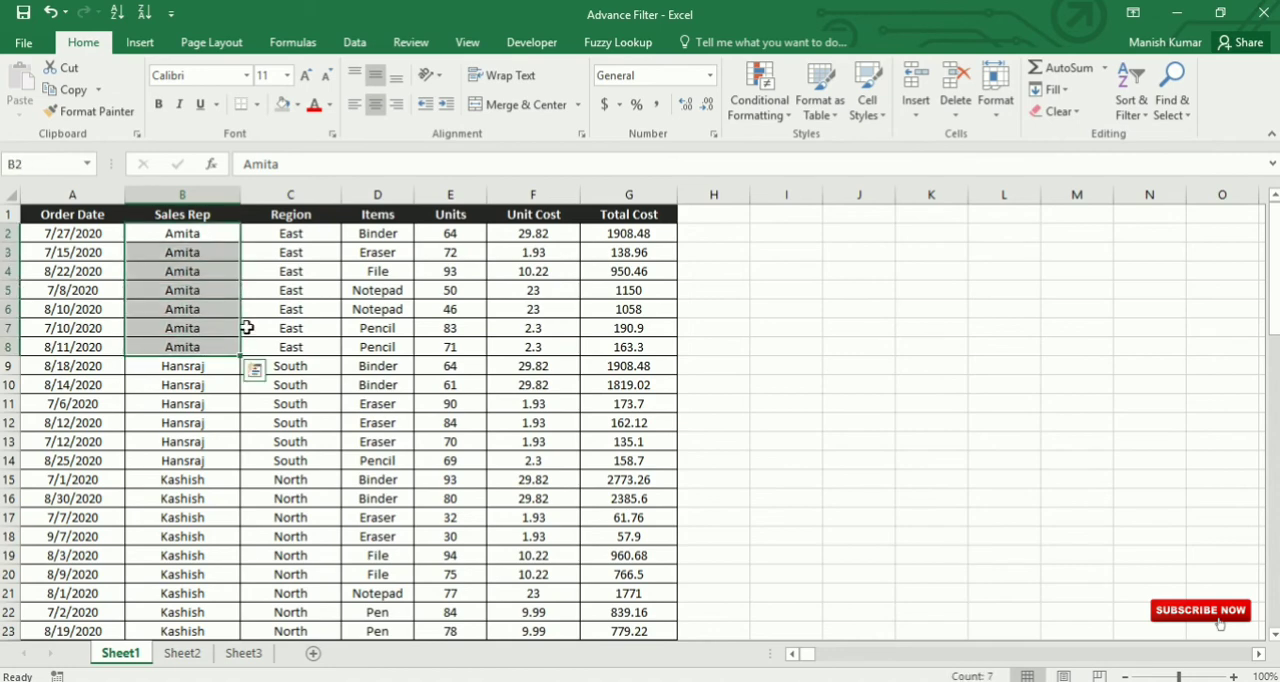
left_click(383, 233)
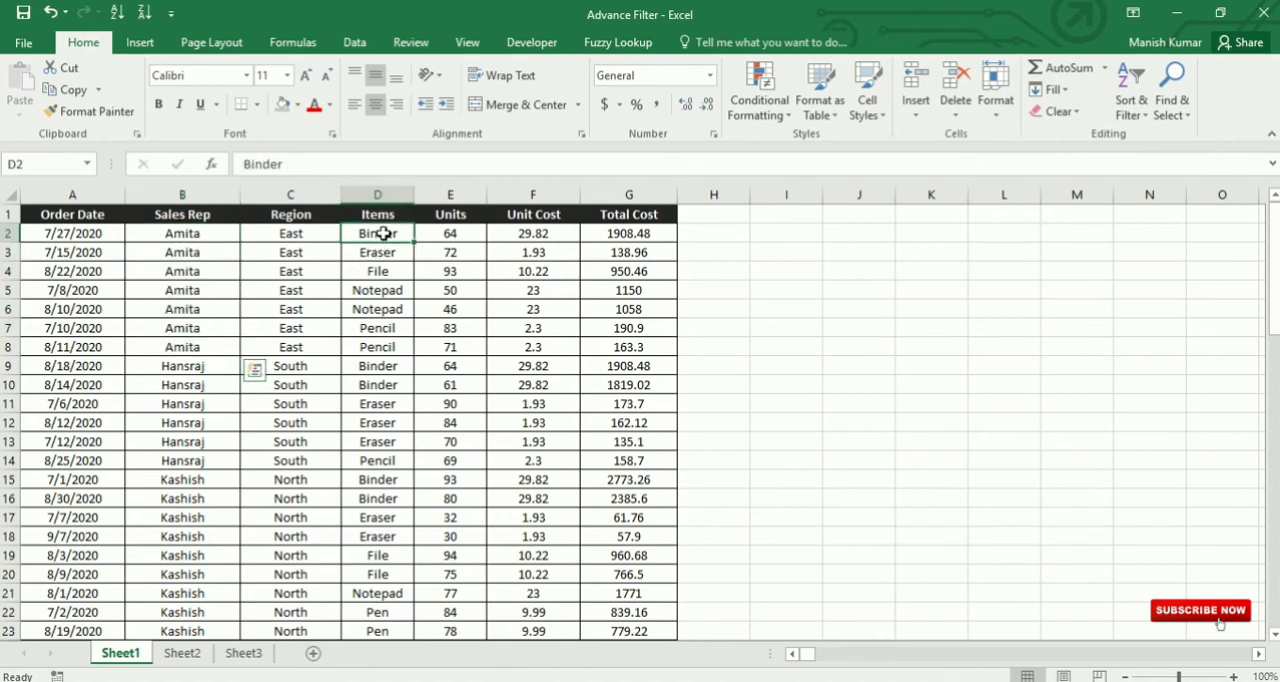
left_click_drag(383, 233, 380, 330)
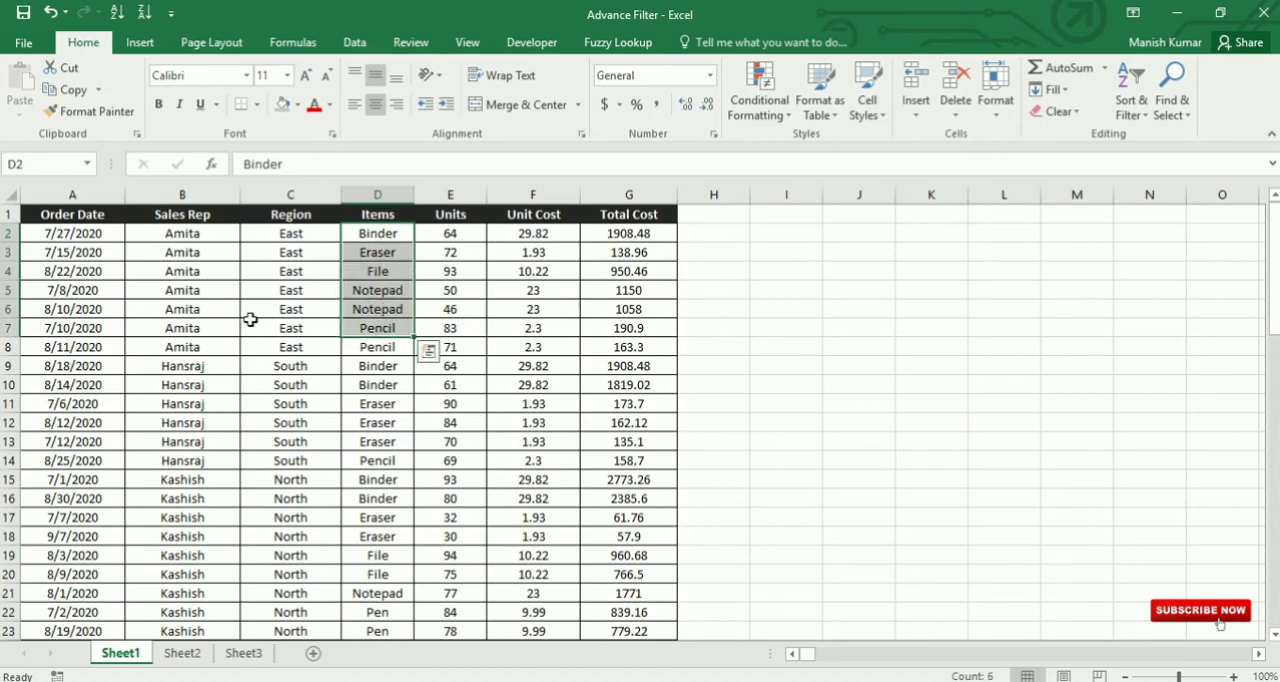
left_click_drag(160, 235, 642, 349)
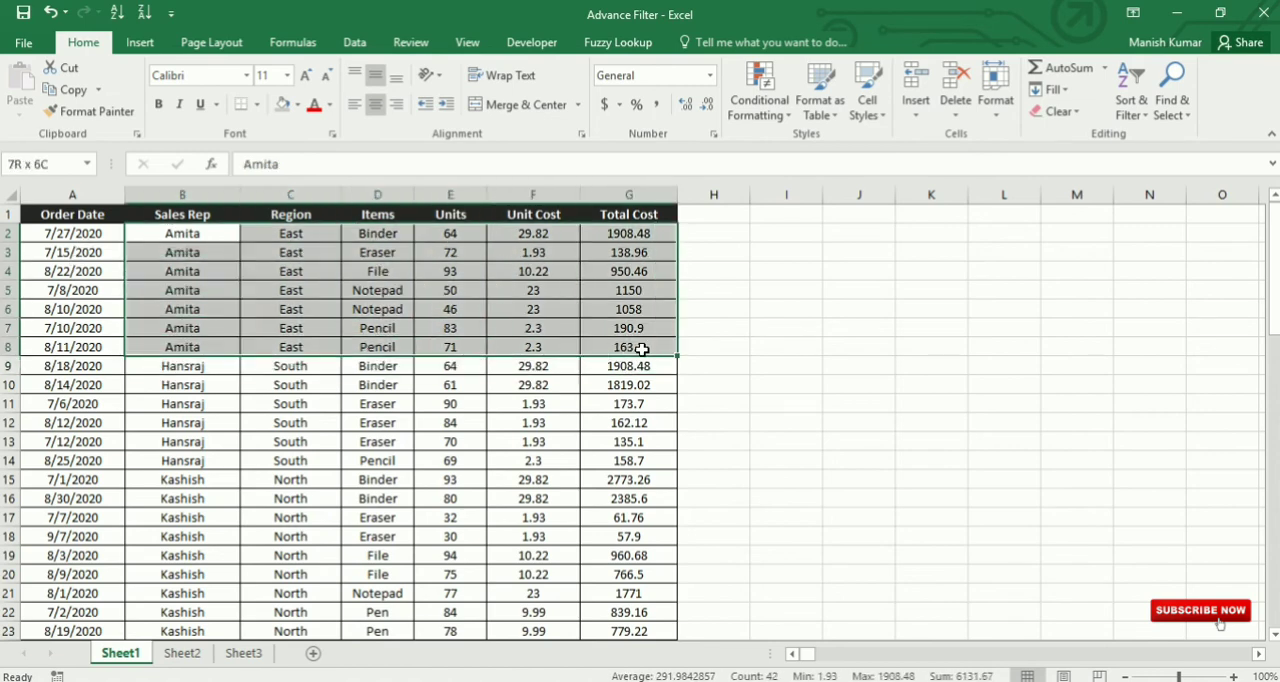
left_click(283, 104)
left_click(377, 422)
Step: Examine the alphabetical order of Items within the first sales rep's gray rows
left_click_drag(387, 234, 388, 289)
left_click(373, 235)
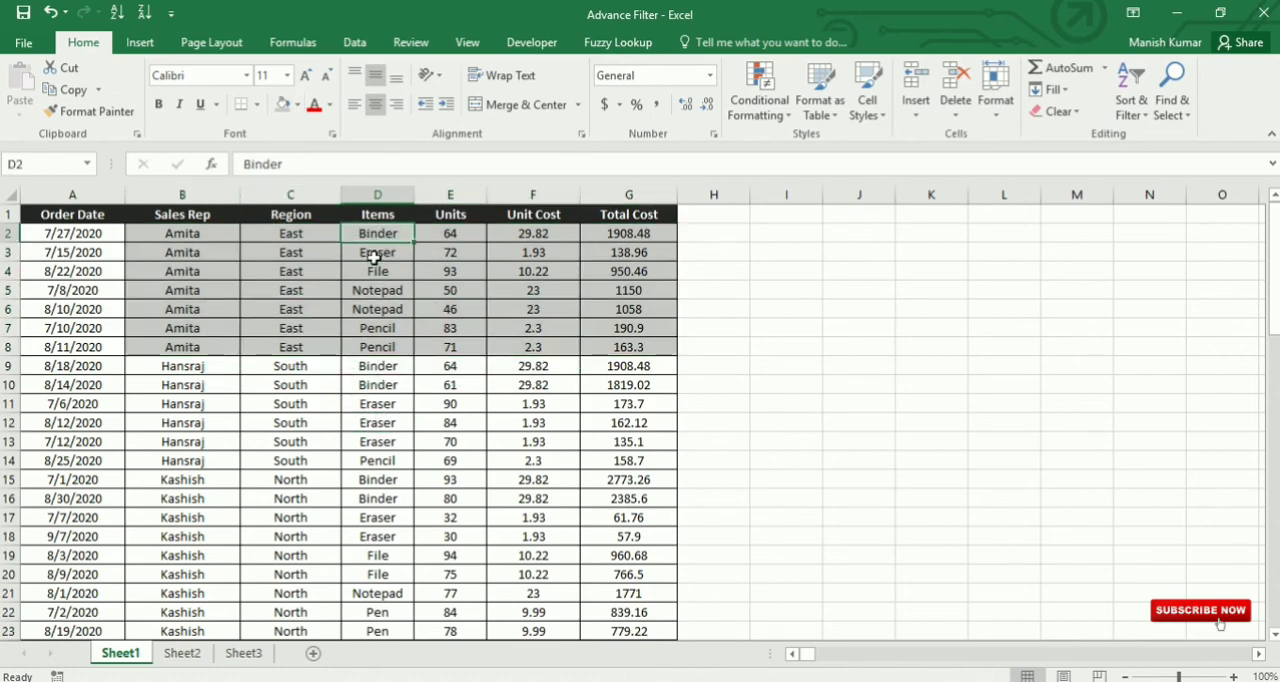
left_click(373, 253)
left_click(374, 272)
left_click_drag(384, 233, 384, 347)
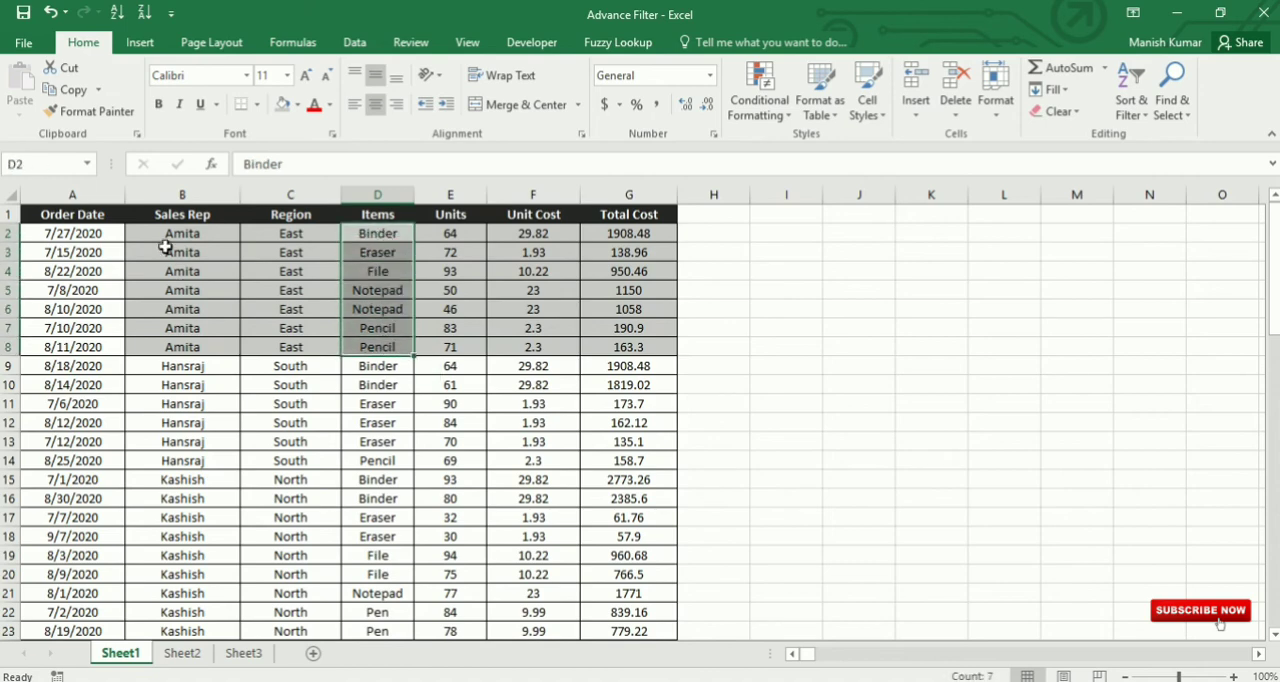
left_click_drag(172, 233, 220, 344)
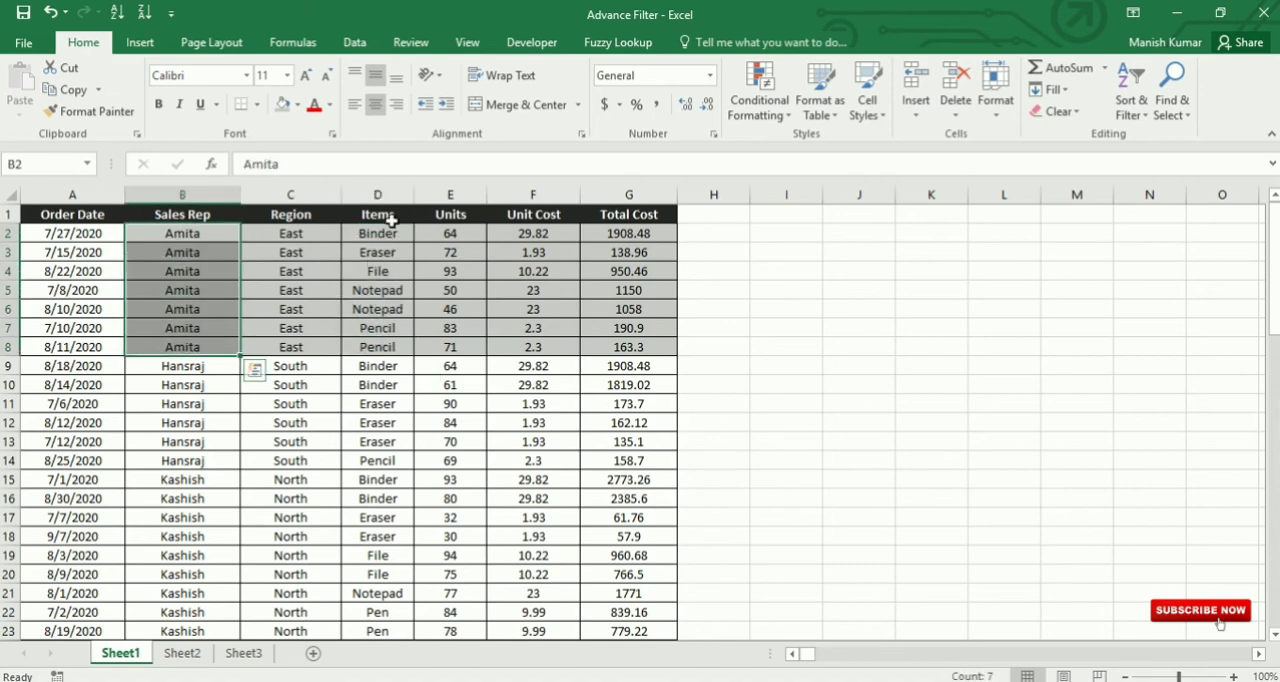
left_click_drag(380, 233, 388, 345)
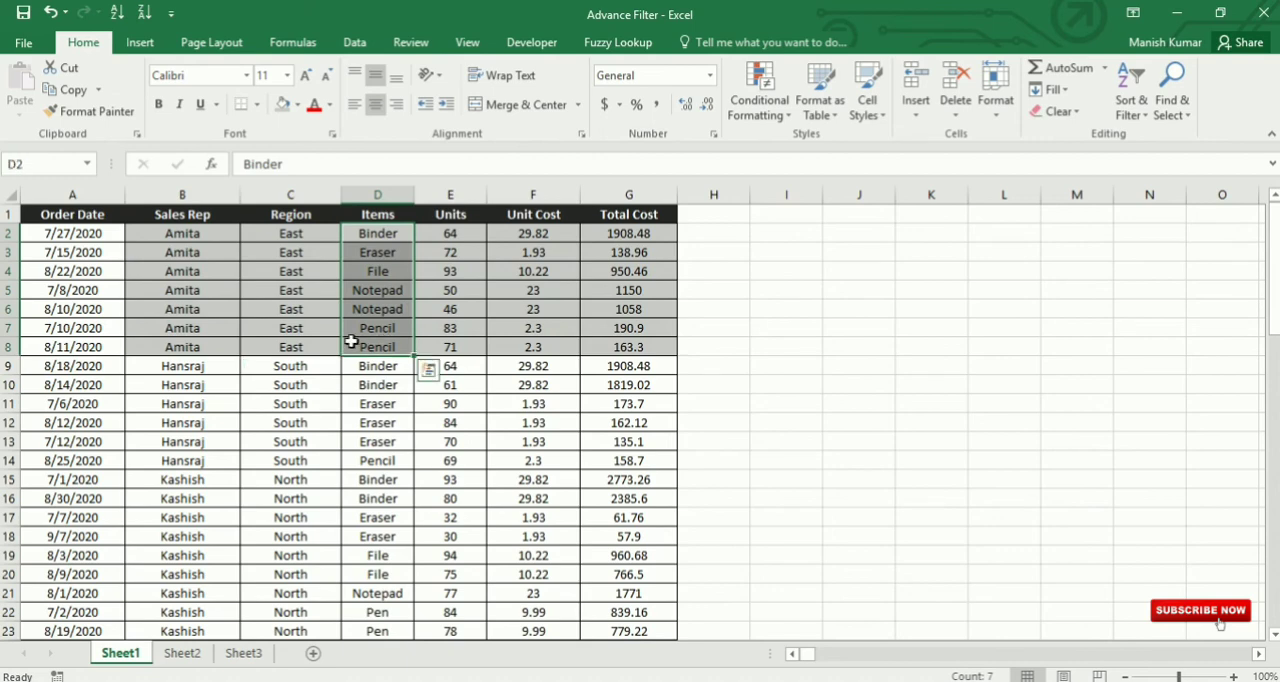
Step: Compare the Units order for each item in the gray rows, including the repeated Notepad and Pencil entries
left_click_drag(375, 233, 445, 232)
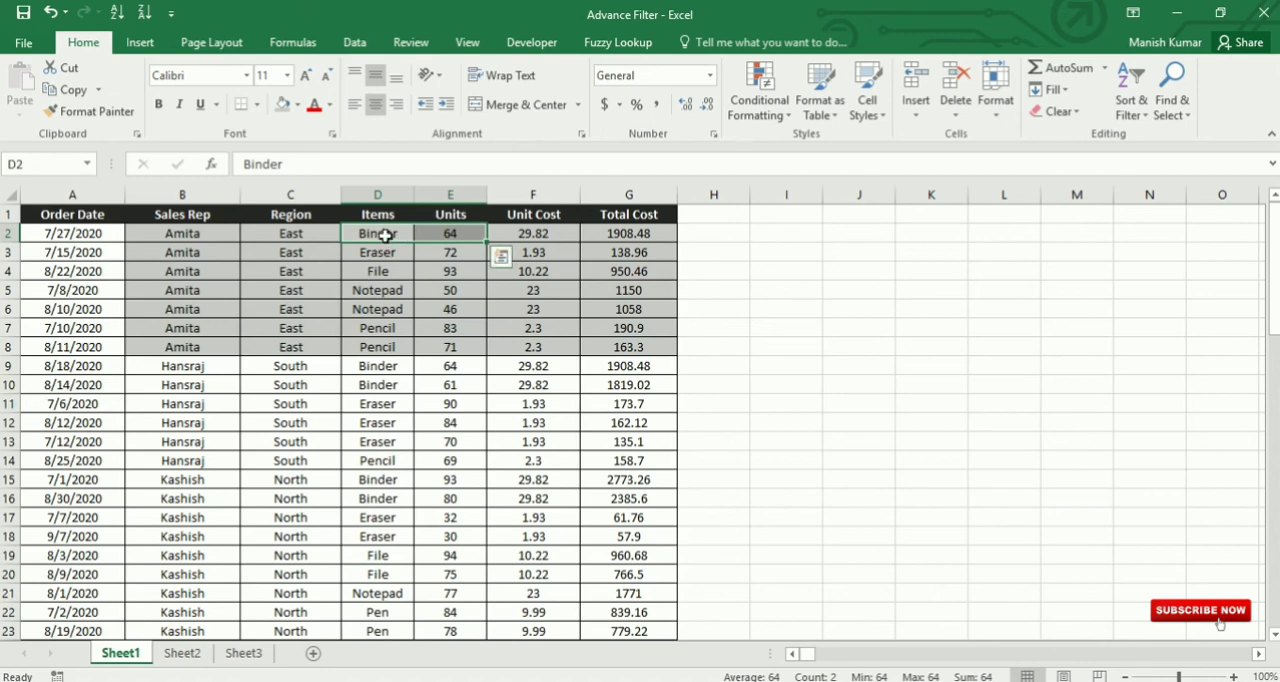
left_click_drag(383, 235, 466, 235)
left_click_drag(362, 254, 456, 272)
left_click(371, 268)
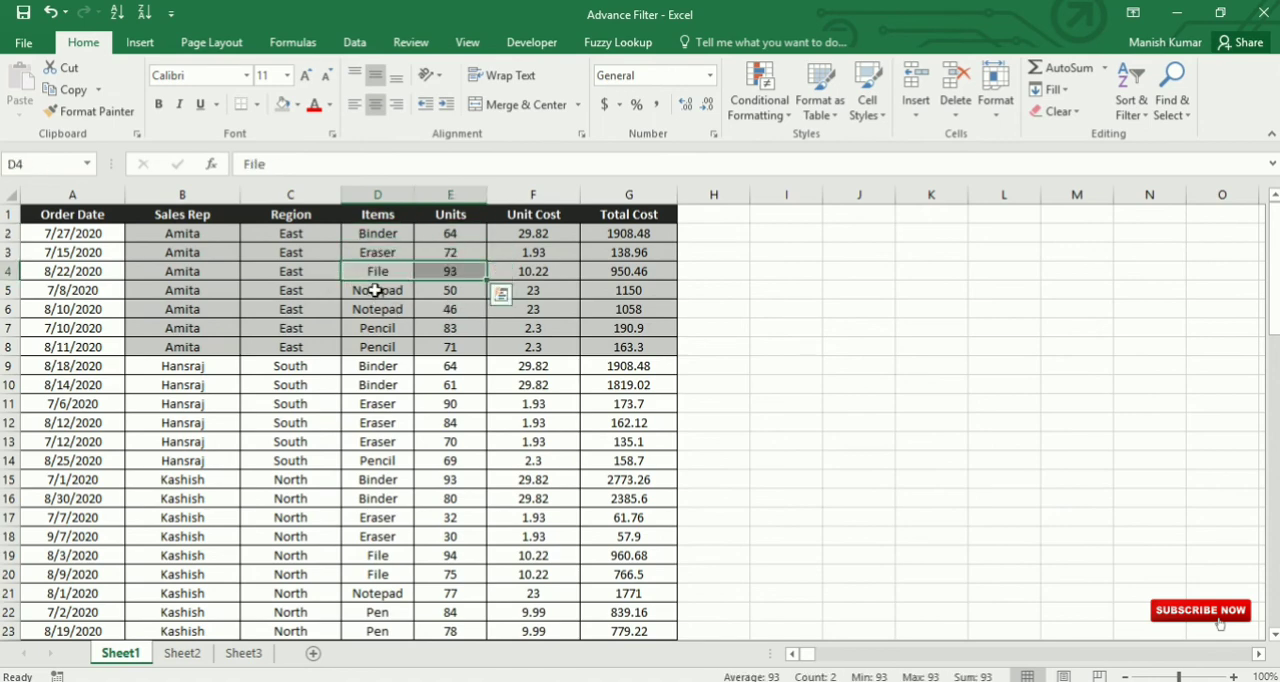
left_click_drag(372, 294, 395, 303)
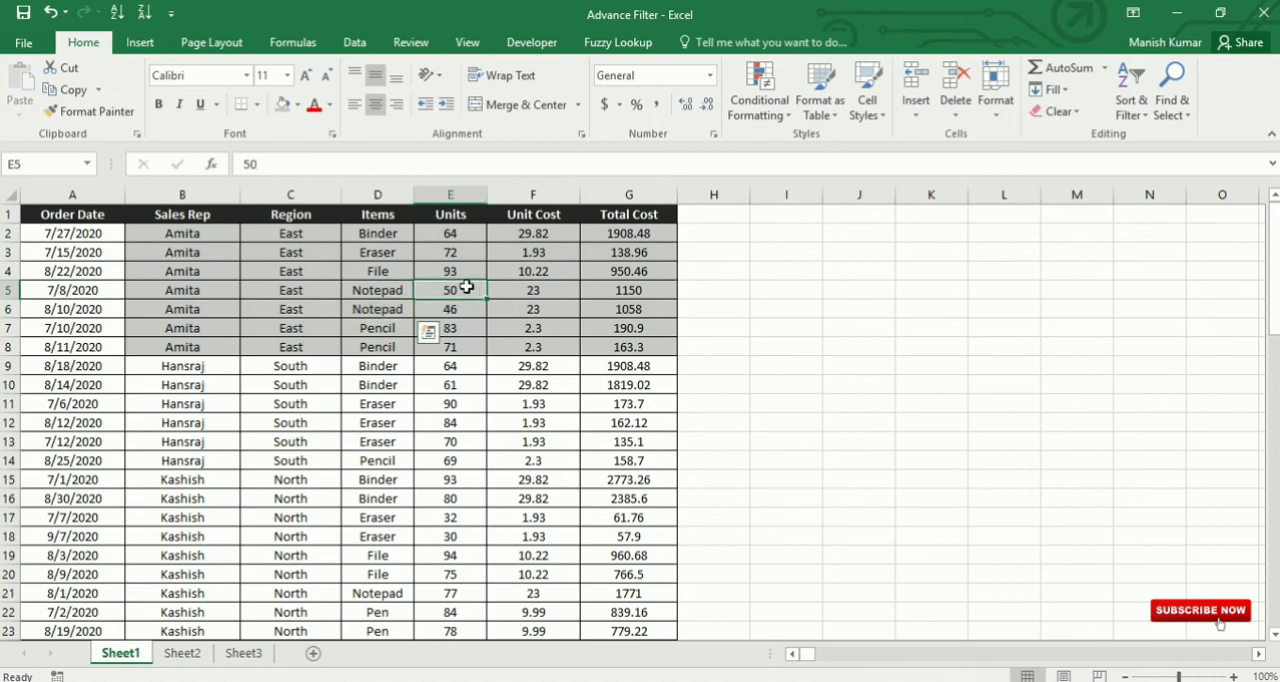
left_click_drag(466, 287, 341, 281)
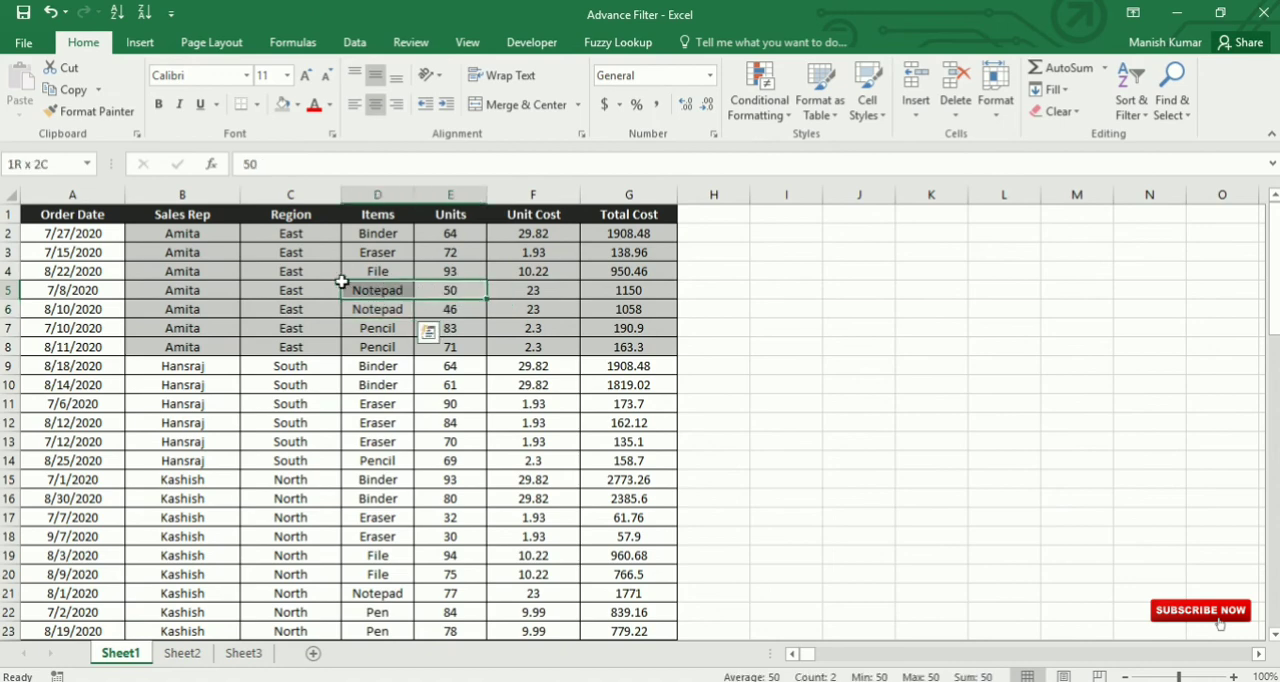
mouse_move(440, 310)
left_mouse_down()
mouse_move(343, 307)
mouse_move(442, 330)
left_mouse_up()
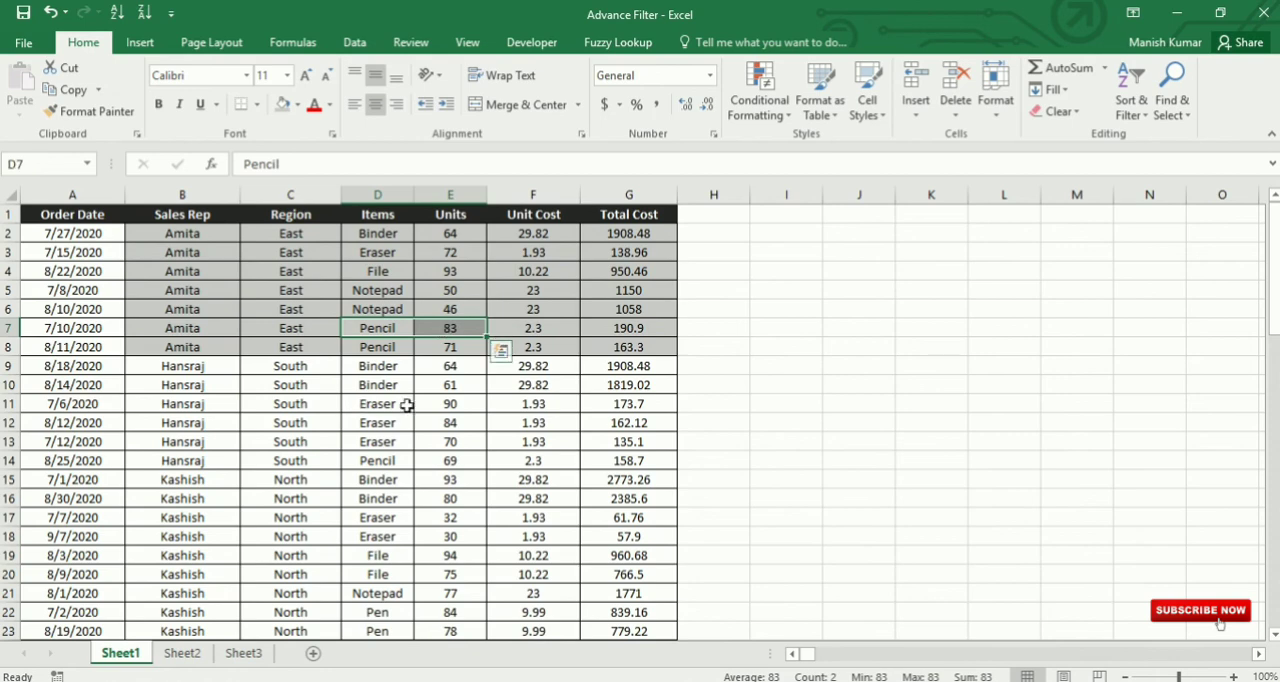
left_click(472, 331)
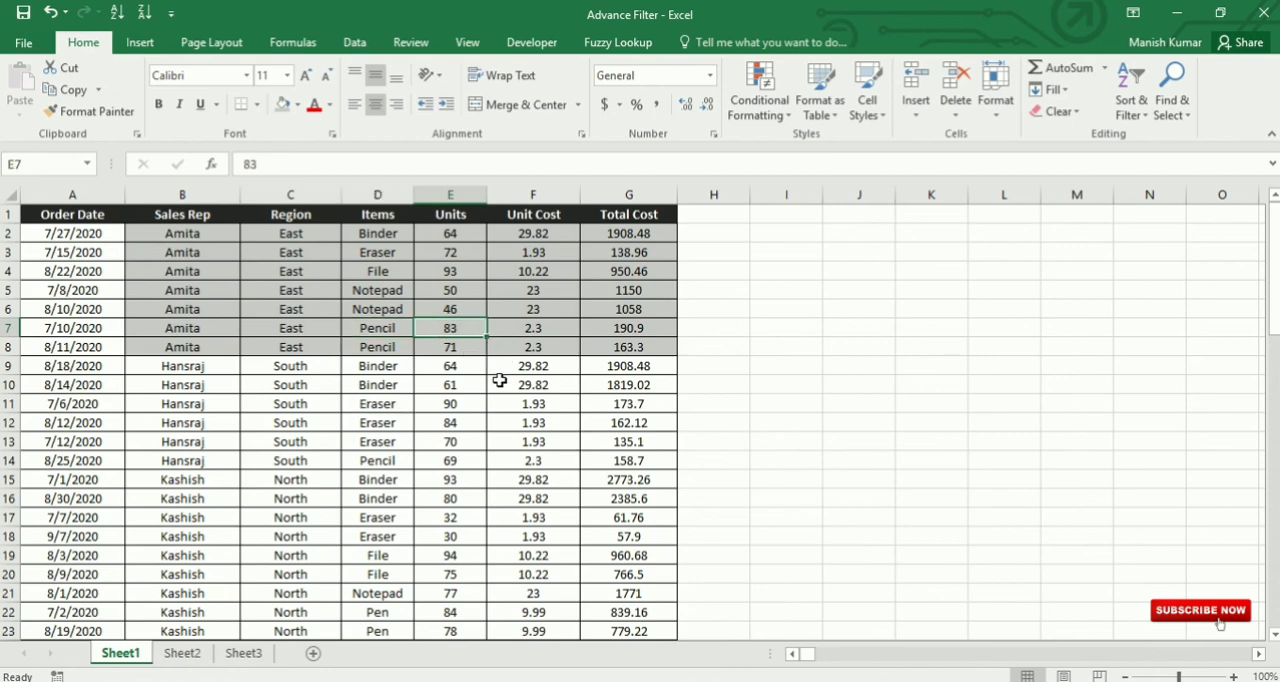
left_click(475, 349)
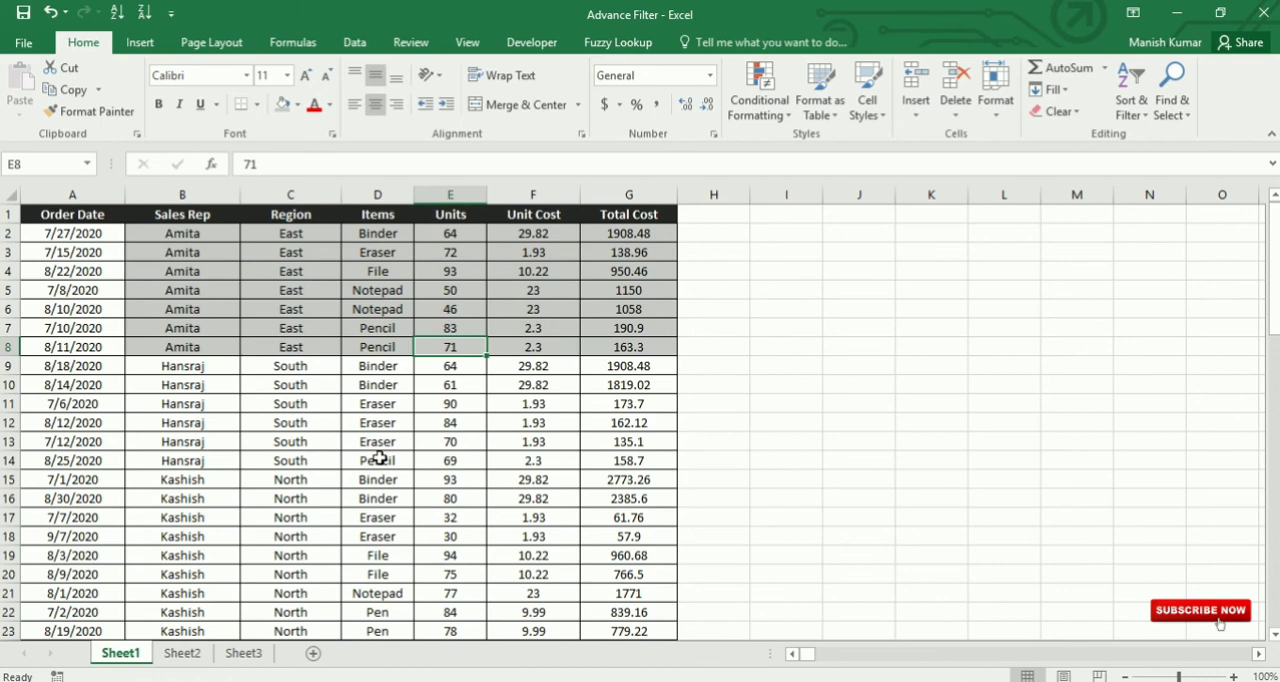
Step: Check how Sales Rep, Items and Units are ordered in the gray rows and the rows below them
left_click_drag(184, 240, 185, 347)
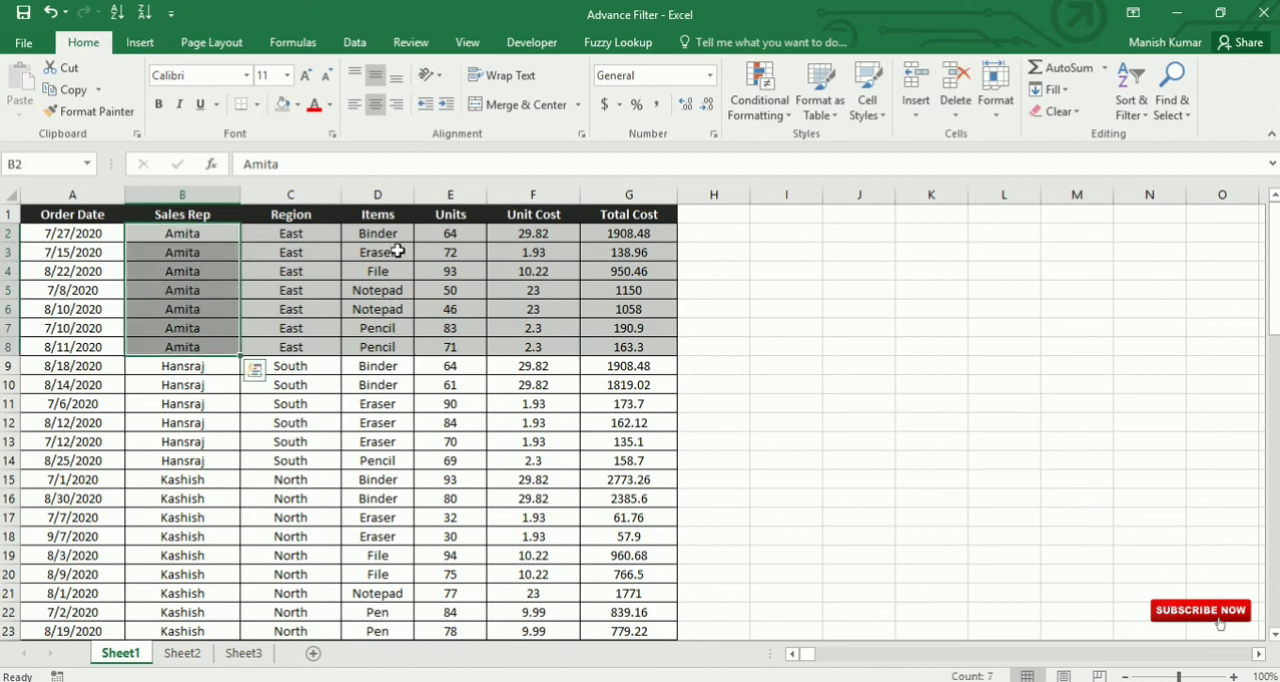
left_click_drag(397, 399, 385, 522)
left_click_drag(456, 397, 465, 498)
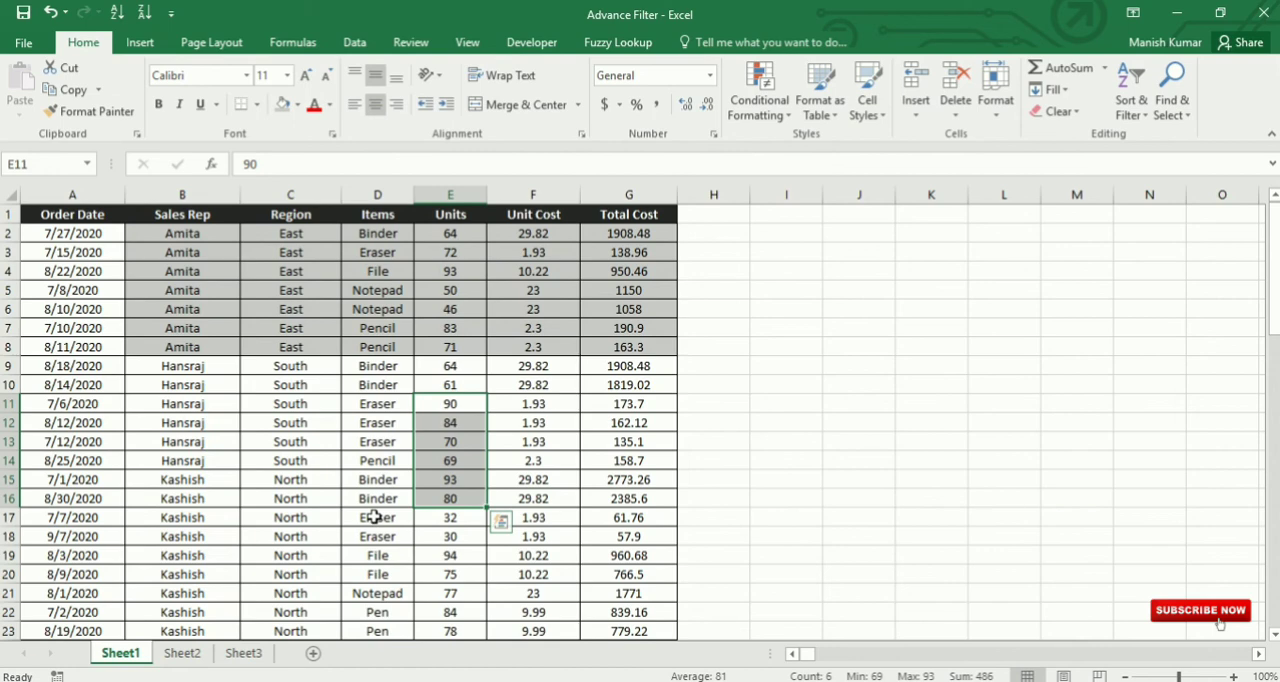